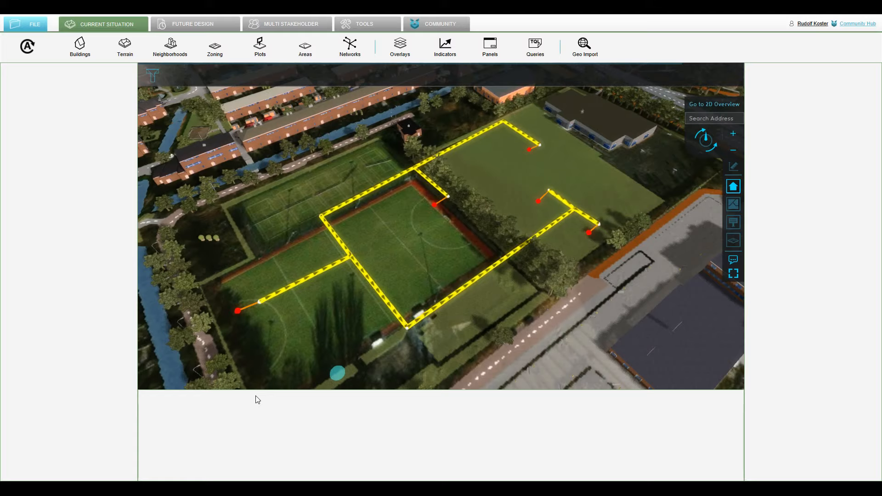
# Examine the electricity network lines around the sports fields and the load at the end of the branch on the football pitch
pyautogui.moveTo(367, 305); pyautogui.dragTo(481, 210, button='middle')
pyautogui.moveTo(469, 227); pyautogui.dragTo(365, 323)
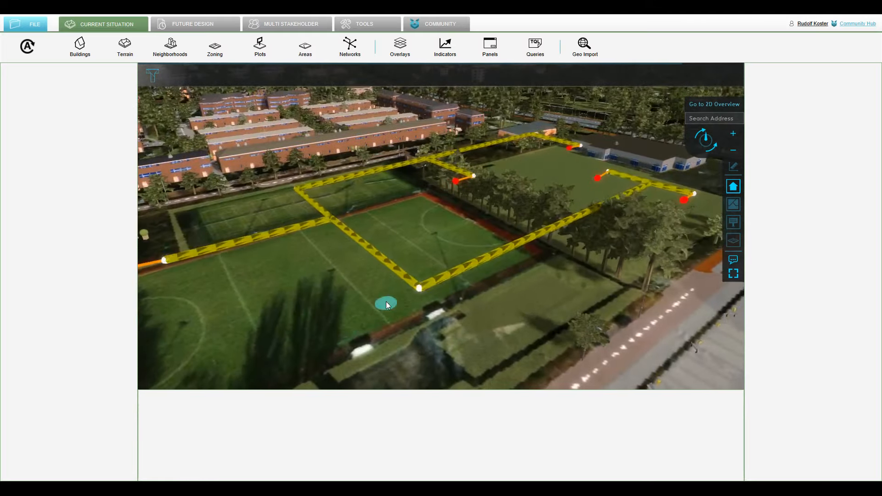
pyautogui.scroll(-3, 326, 239)
pyautogui.moveTo(331, 230); pyautogui.dragTo(340, 299, button='middle')
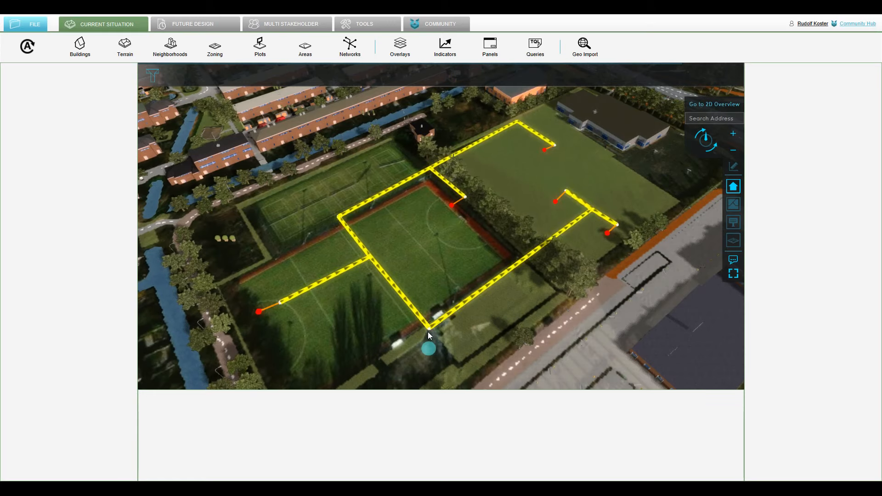
pyautogui.scroll(3, 429, 331)
pyautogui.moveTo(428, 332); pyautogui.dragTo(442, 276, button='right')
pyautogui.moveTo(443, 268); pyautogui.dragTo(497, 309)
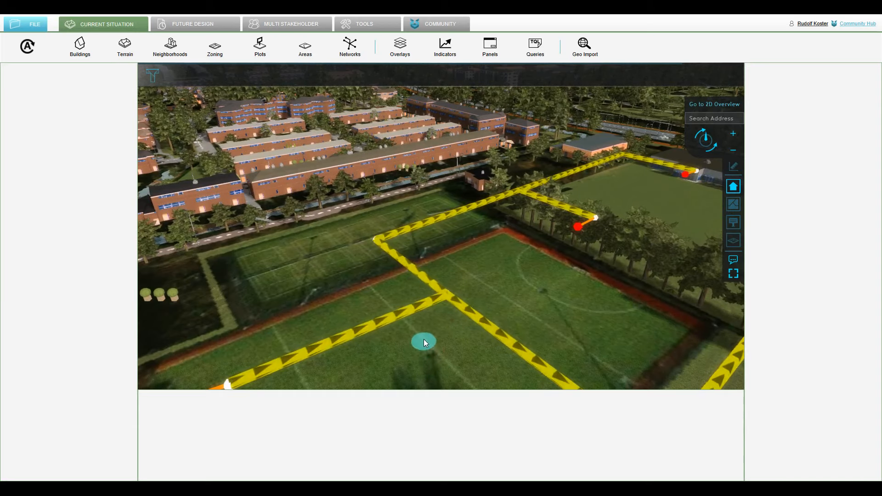
pyautogui.moveTo(447, 353); pyautogui.dragTo(474, 258)
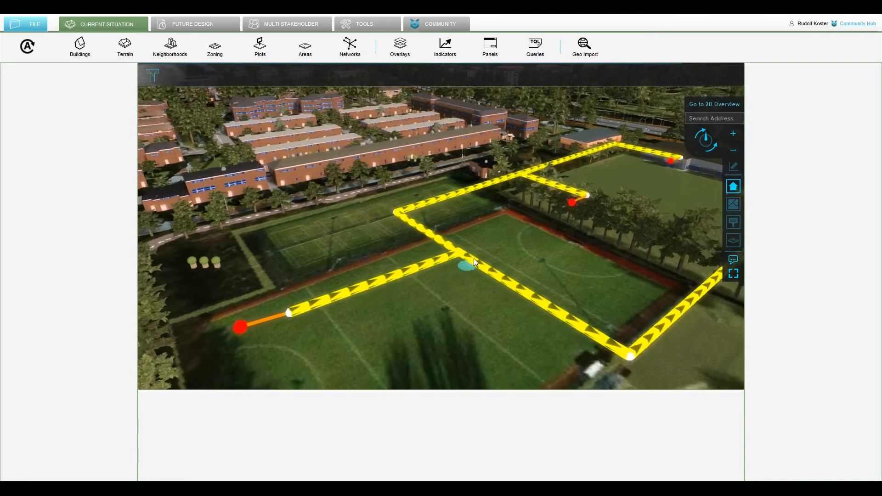
pyautogui.moveTo(423, 275); pyautogui.dragTo(465, 288)
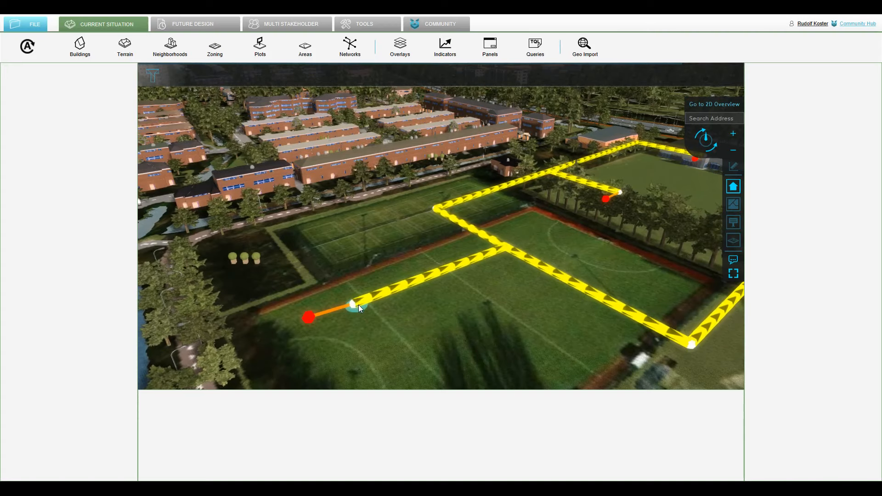
pyautogui.scroll(-4, 420, 292)
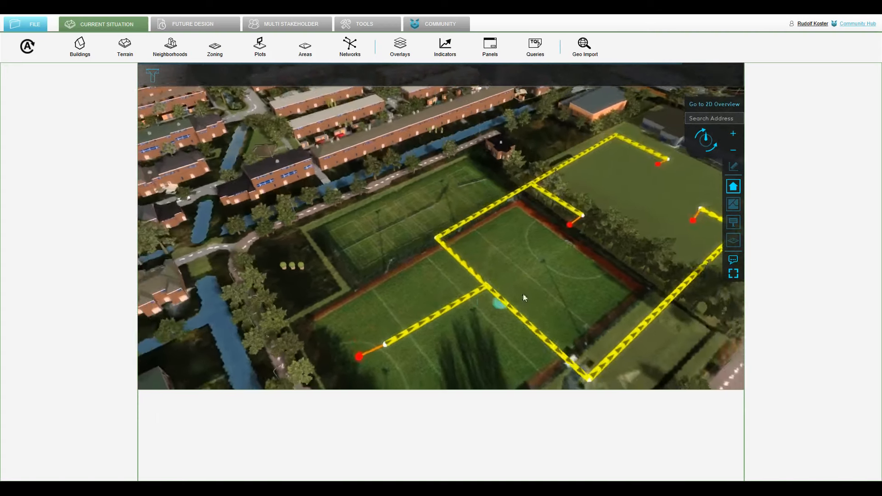
# Examine the loads and line branches on the open grass field beside the building, and how they connect to the whole network
pyautogui.moveTo(560, 288); pyautogui.dragTo(453, 245)
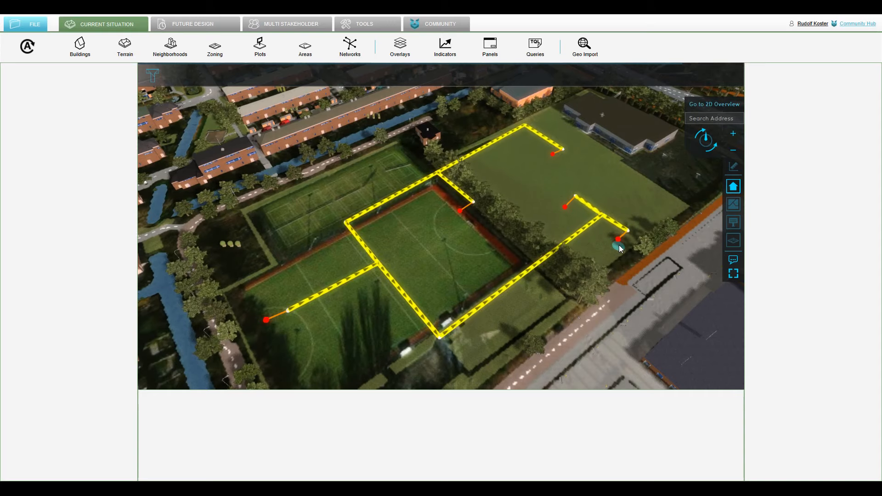
pyautogui.scroll(5, 653, 242)
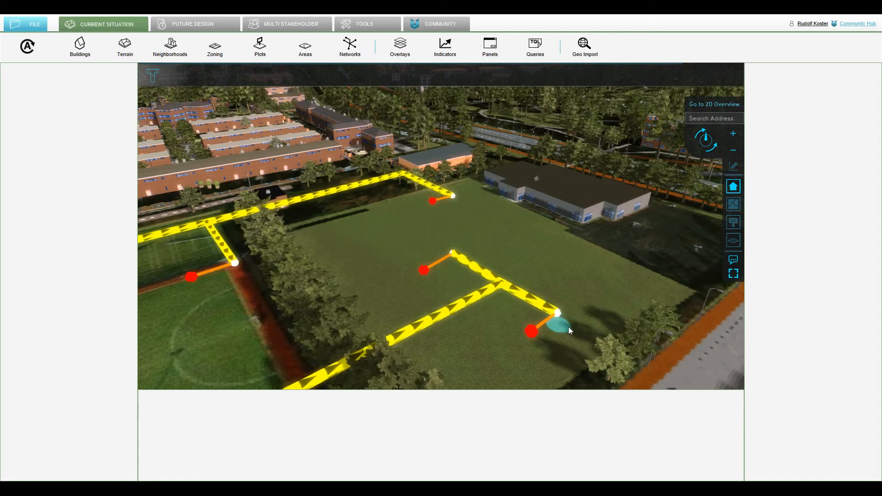
pyautogui.moveTo(569, 326); pyautogui.dragTo(581, 293)
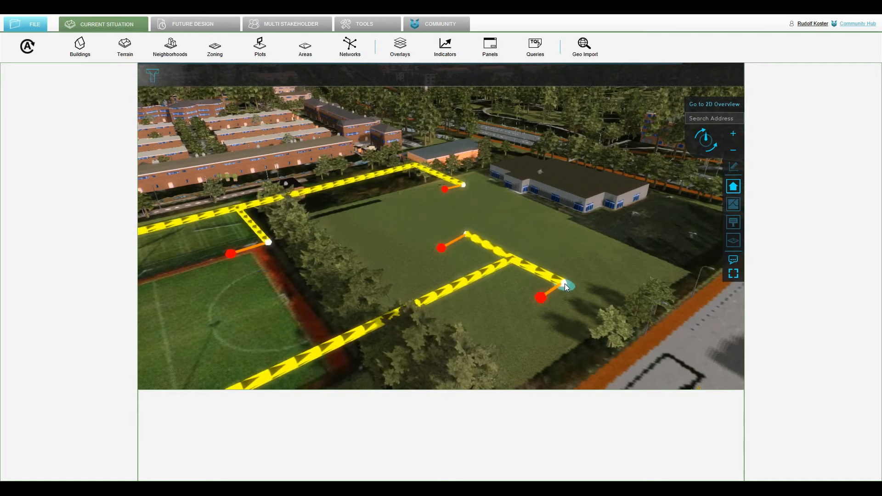
pyautogui.moveTo(564, 284); pyautogui.dragTo(555, 303, button='middle')
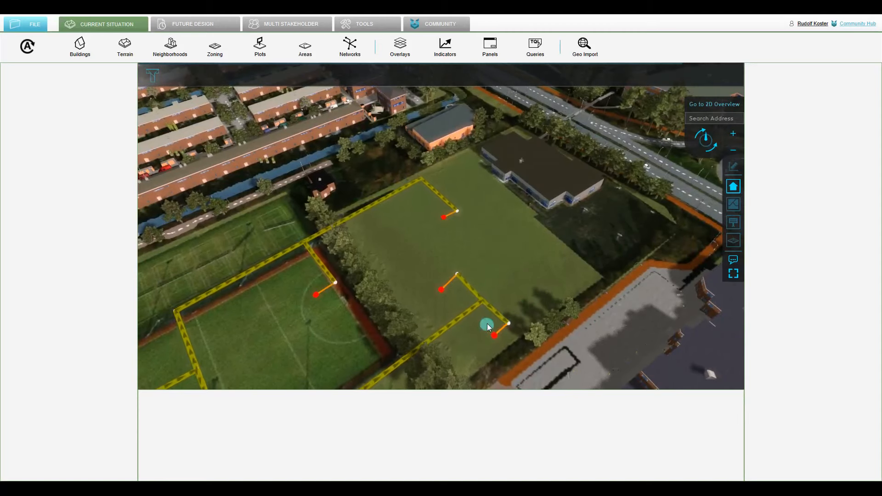
pyautogui.moveTo(473, 325); pyautogui.dragTo(616, 236)
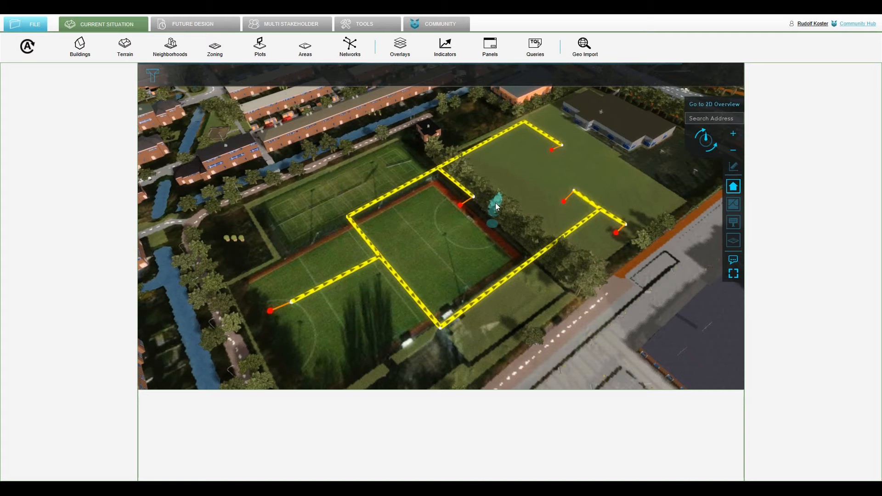
pyautogui.scroll(5, 506, 225)
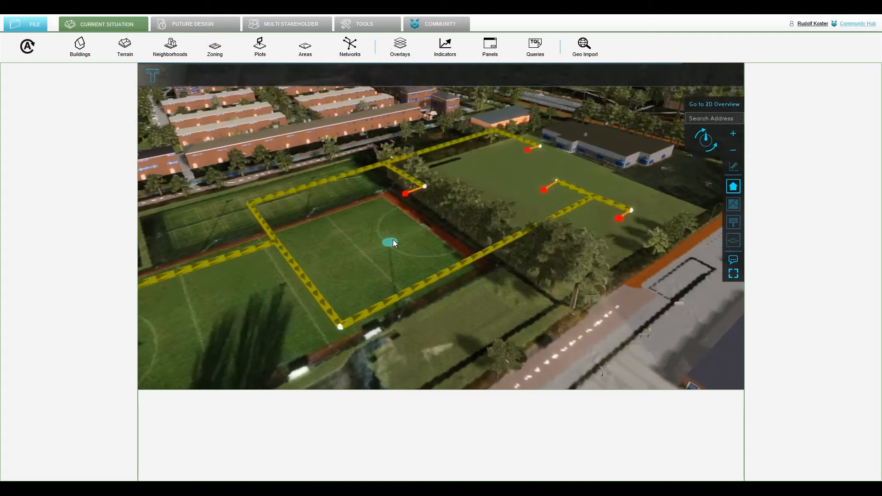
pyautogui.scroll(-2, 497, 213)
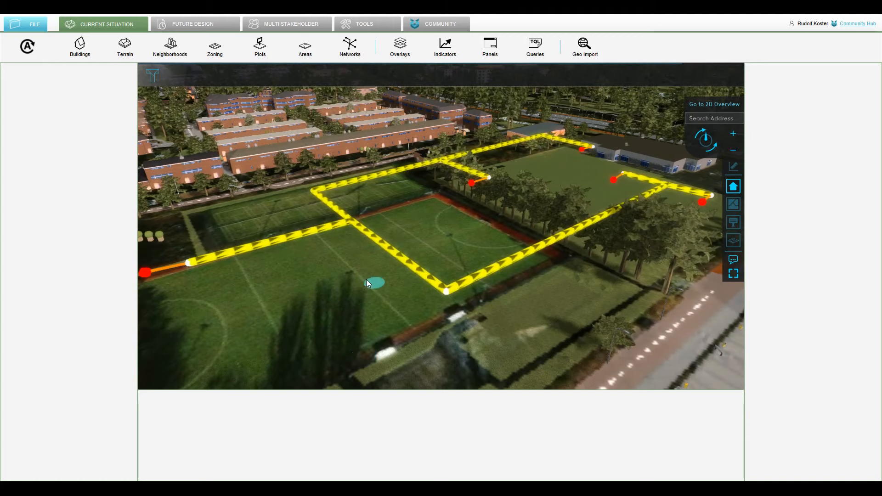
pyautogui.scroll(2, 449, 207)
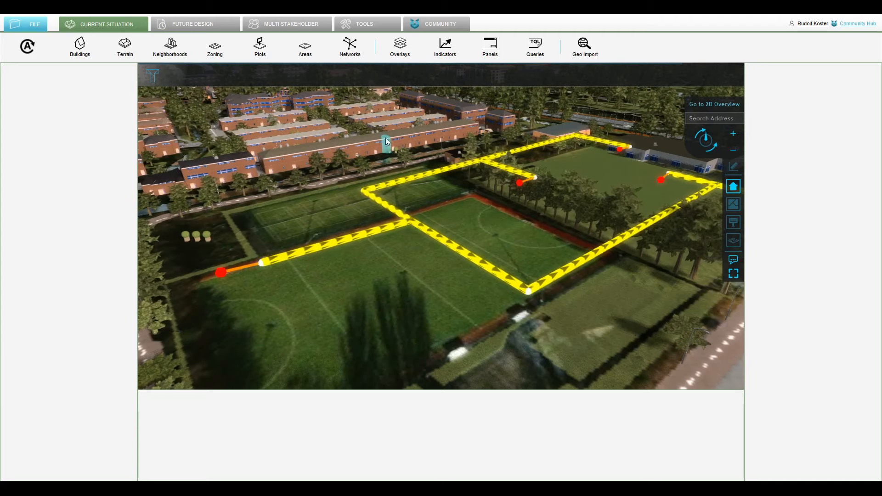
# Open the network settings for the Electricity net type and check its transport attribute name
pyautogui.click(349, 51)
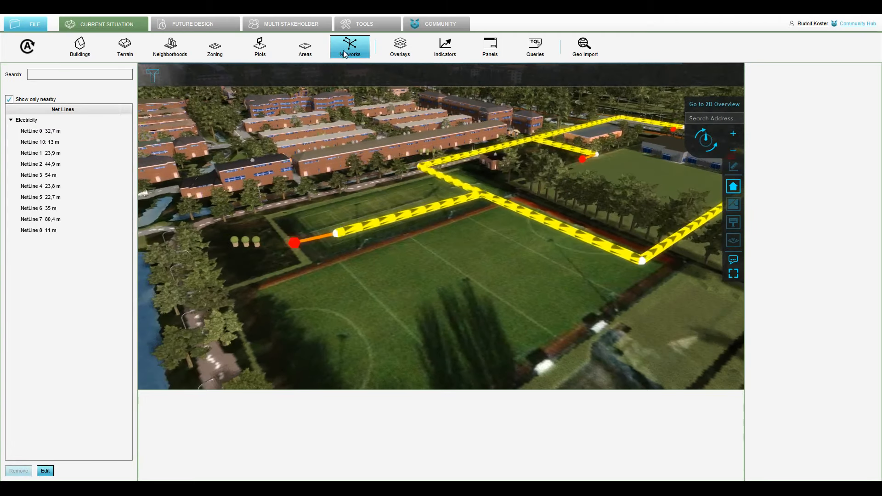
pyautogui.click(356, 94)
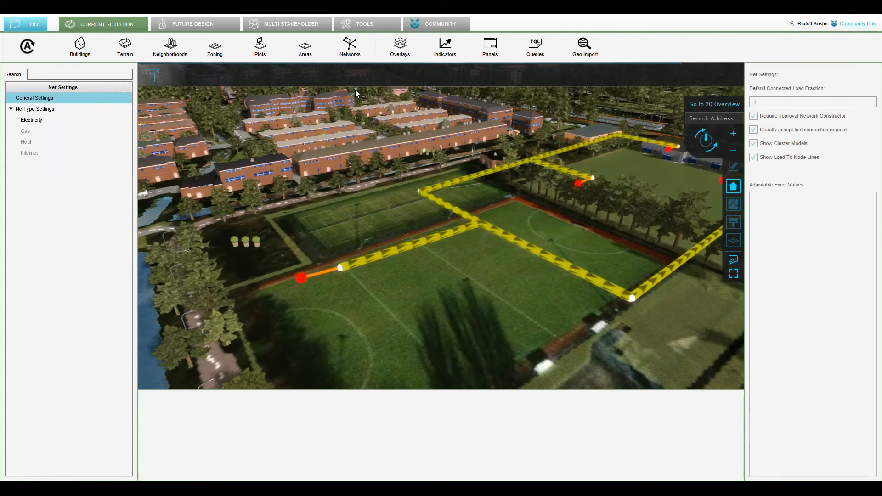
pyautogui.click(44, 121)
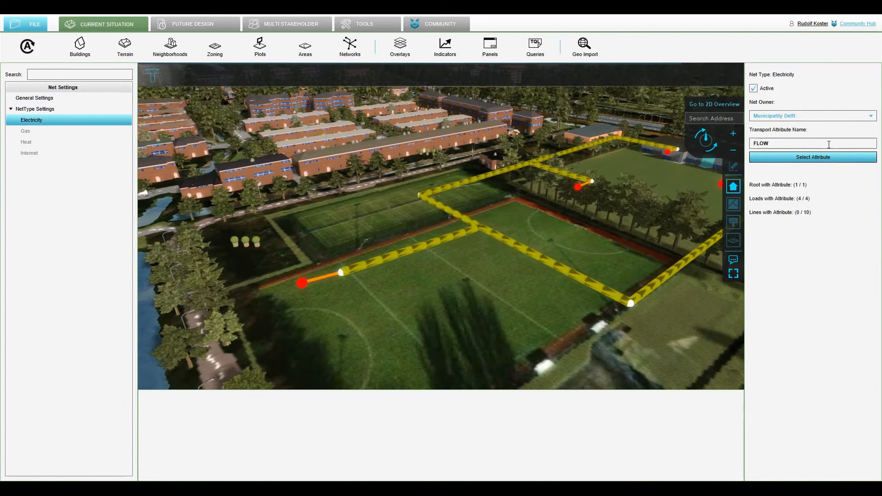
pyautogui.doubleClick(772, 144)
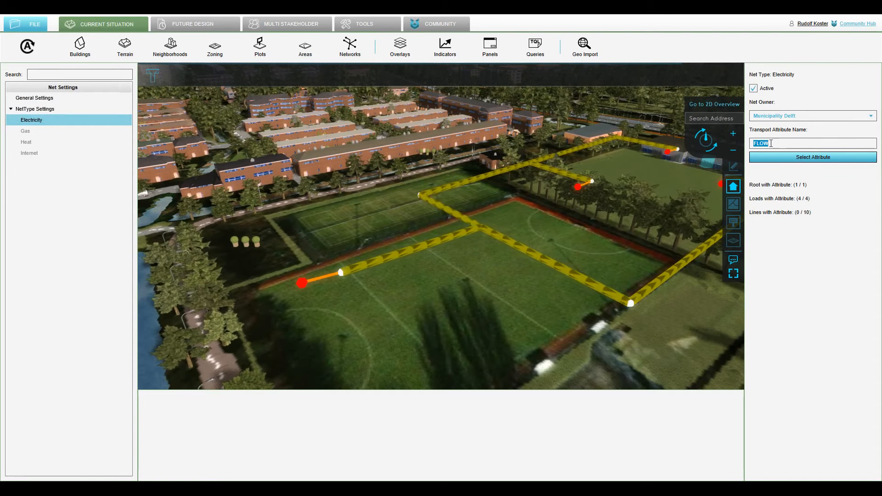
pyautogui.click(771, 143)
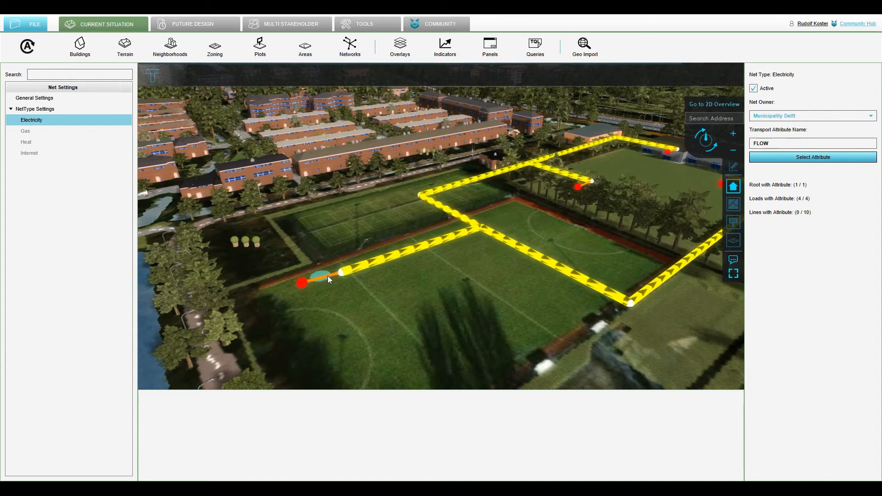
# Open the list of net loads and expand its Roots and Unclustered groups
pyautogui.moveTo(343, 274); pyautogui.dragTo(286, 277)
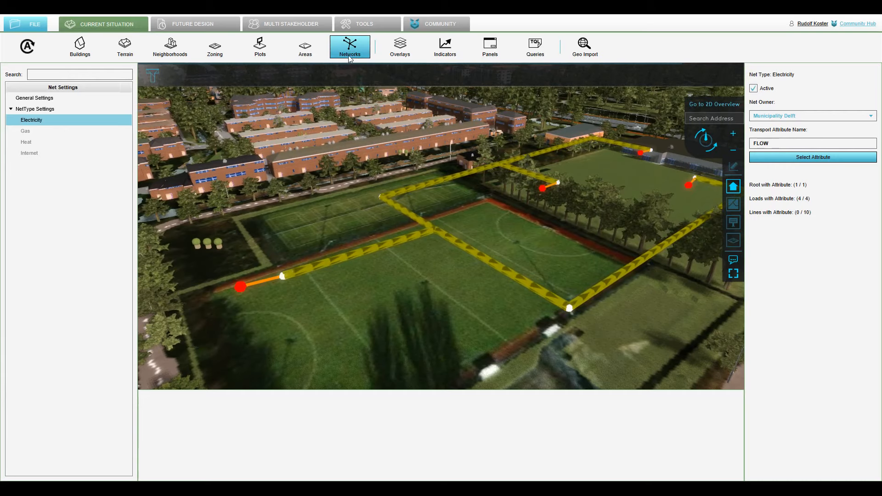
pyautogui.click(355, 126)
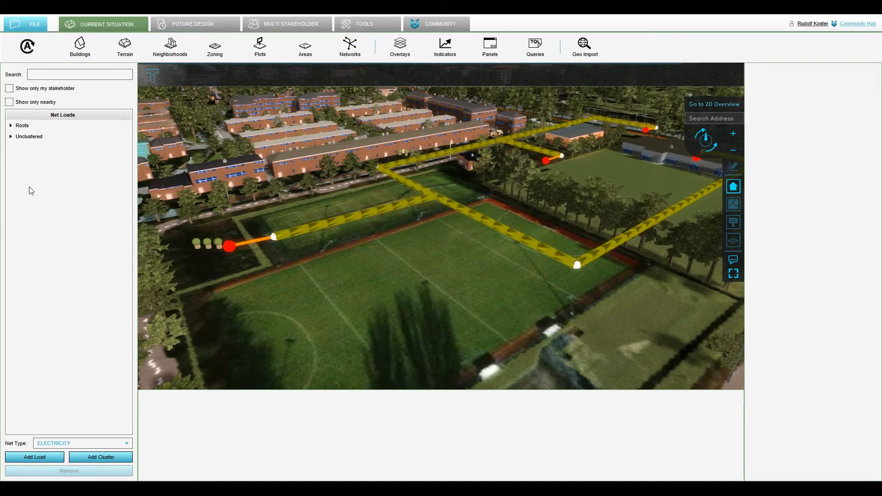
pyautogui.click(11, 137)
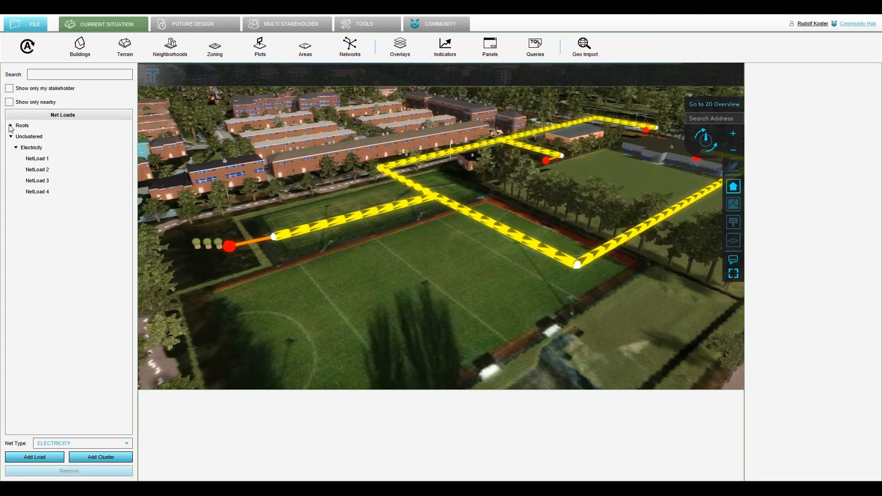
pyautogui.click(10, 126)
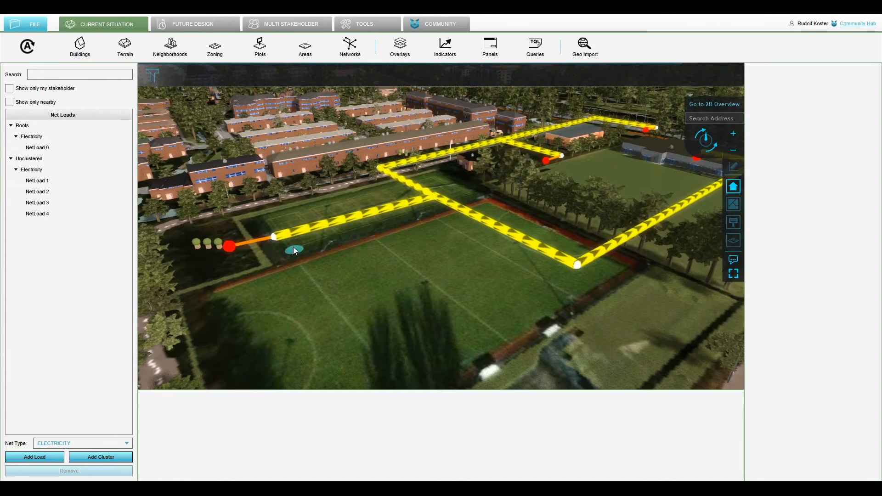
# Inspect the FLOW attribute of each unclustered electricity load, from NetLoad 1 through NetLoad 4, and locate each load in the network
pyautogui.scroll(-3, 432, 222)
pyautogui.scroll(-3, 435, 220)
pyautogui.moveTo(534, 223); pyautogui.dragTo(471, 198)
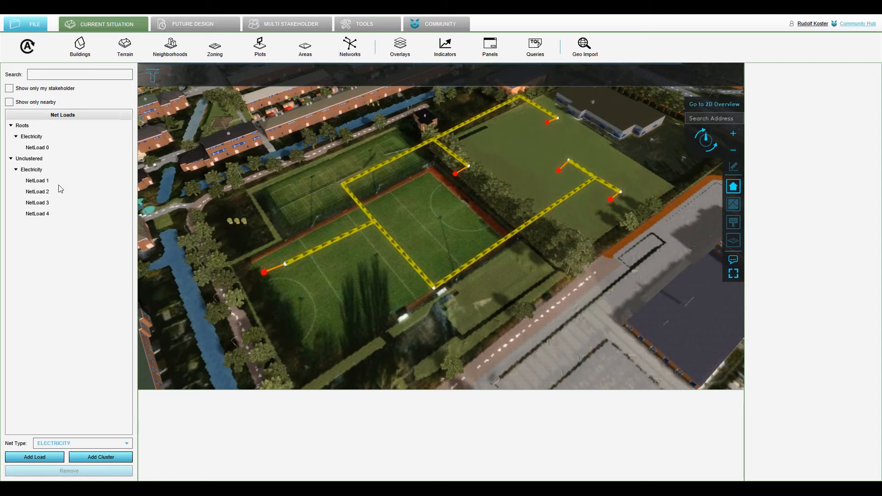
pyautogui.click(45, 181)
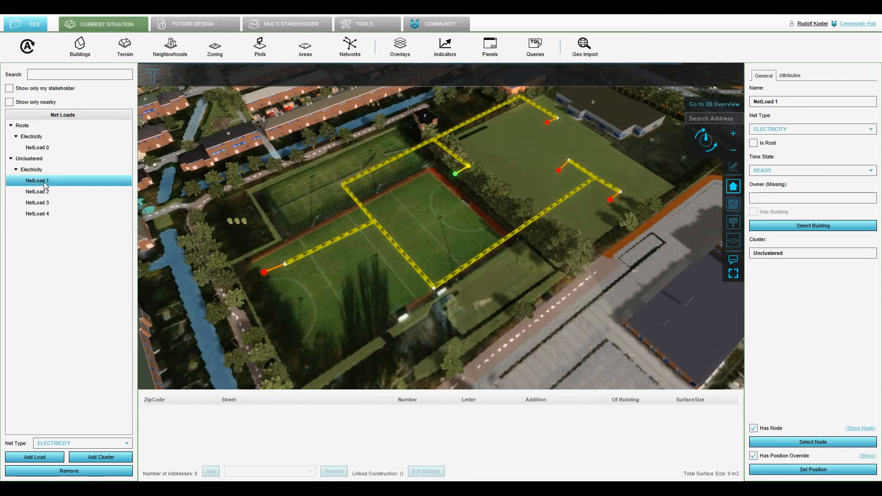
pyautogui.click(790, 75)
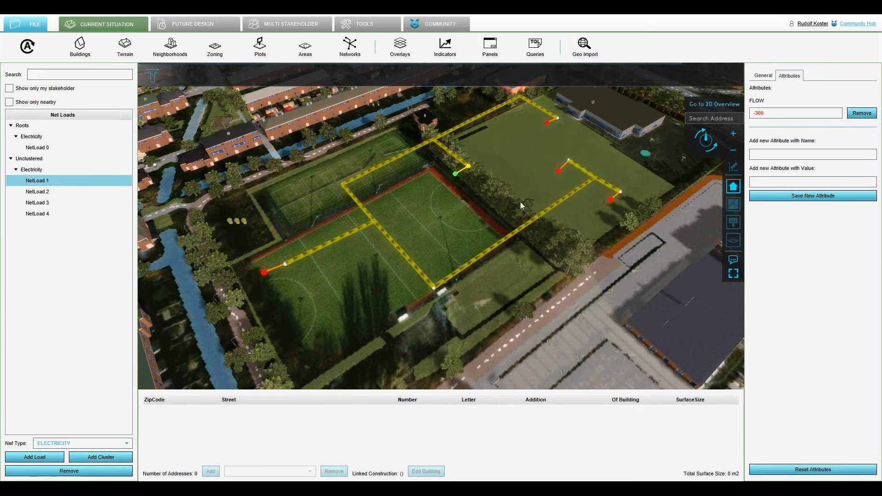
pyautogui.moveTo(462, 176); pyautogui.dragTo(454, 206)
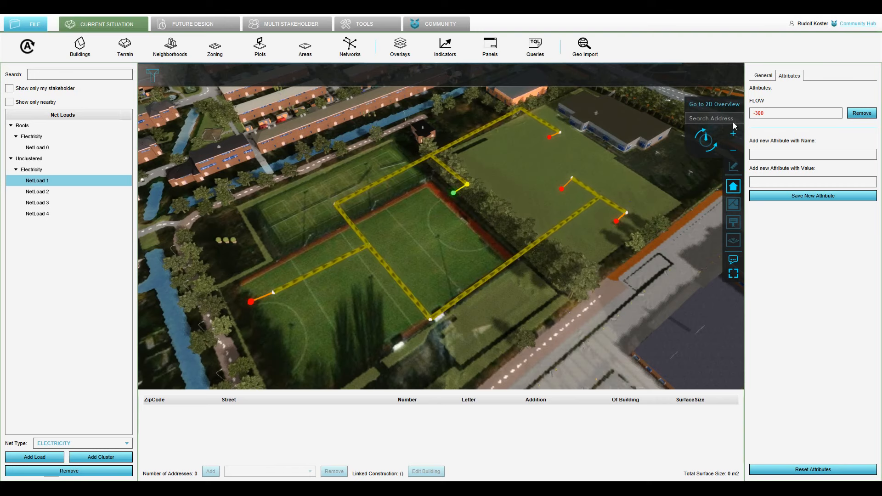
pyautogui.click(38, 192)
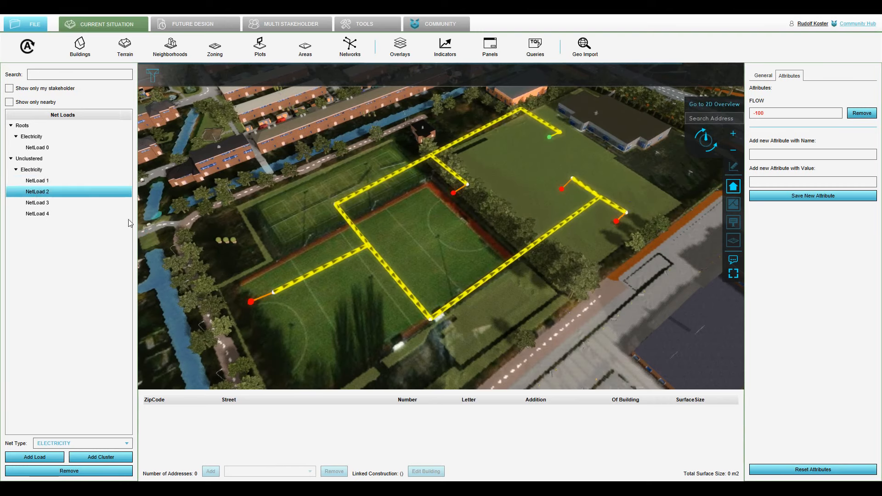
pyautogui.click(67, 203)
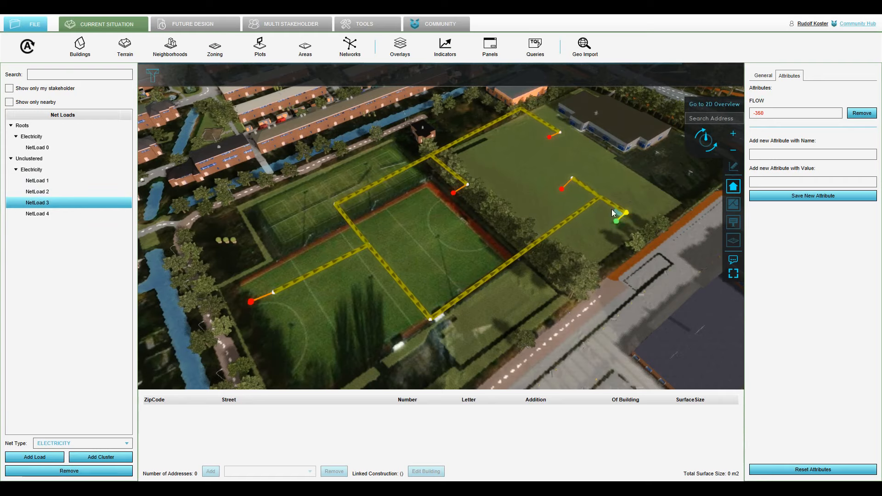
pyautogui.click(59, 214)
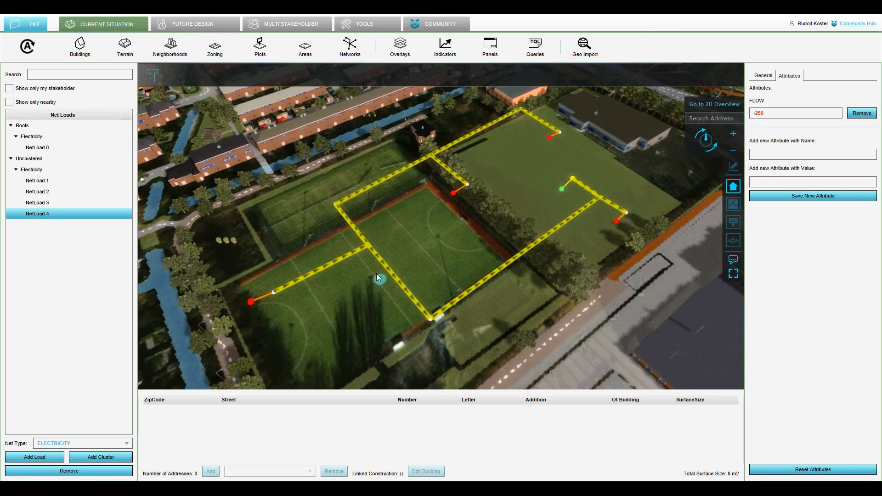
# Inspect the attributes of the root load NetLoad 0 and its position on the football pitch
pyautogui.moveTo(260, 233); pyautogui.dragTo(397, 200)
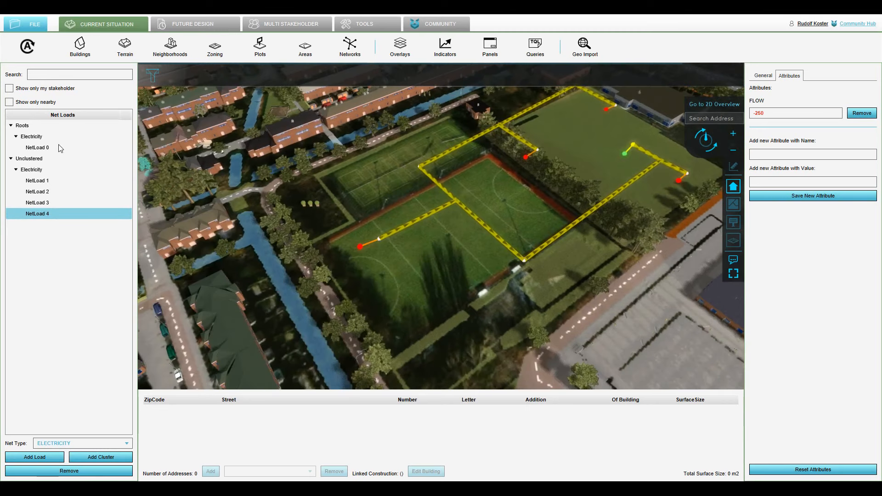
pyautogui.click(39, 147)
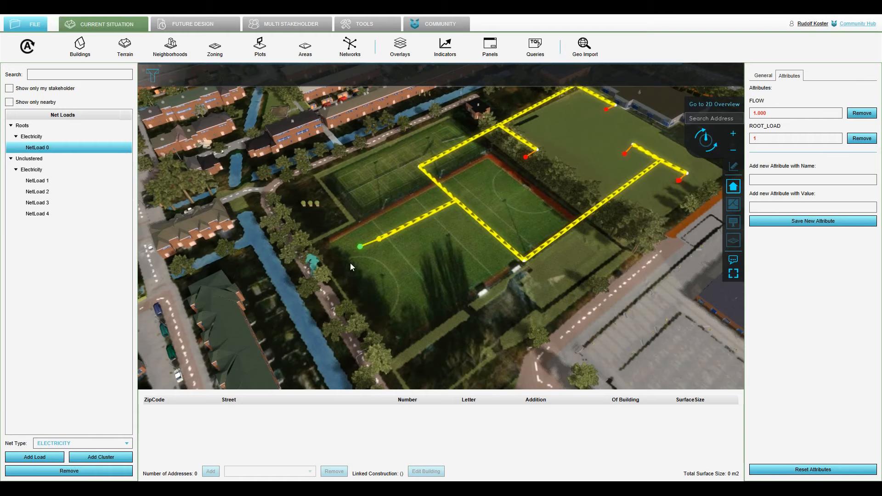
pyautogui.moveTo(402, 247); pyautogui.dragTo(400, 269)
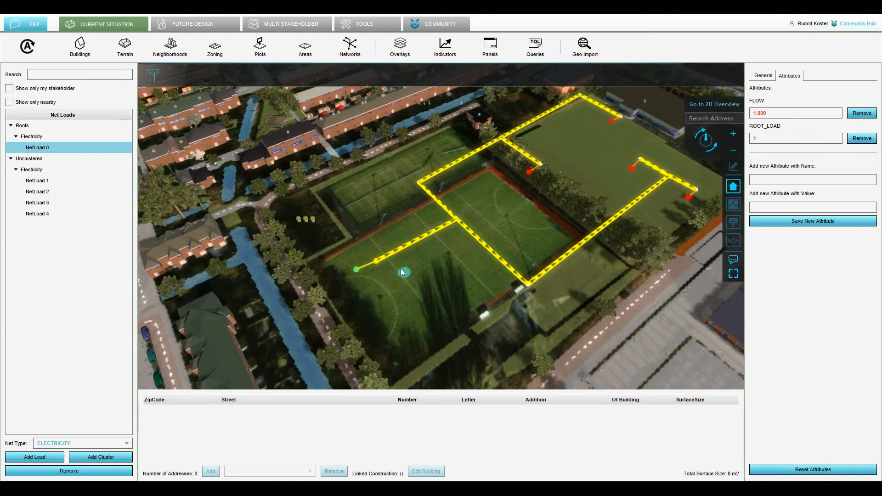
# Review the FLOW attribute of the unclustered electricity loads NetLoad 1 through NetLoad 4 again and compare their locations
pyautogui.click(42, 184)
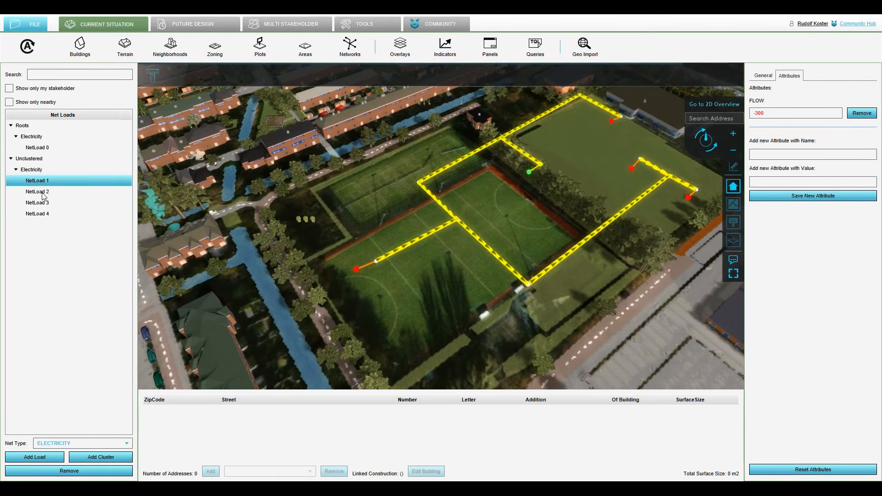
pyautogui.click(42, 194)
pyautogui.click(43, 204)
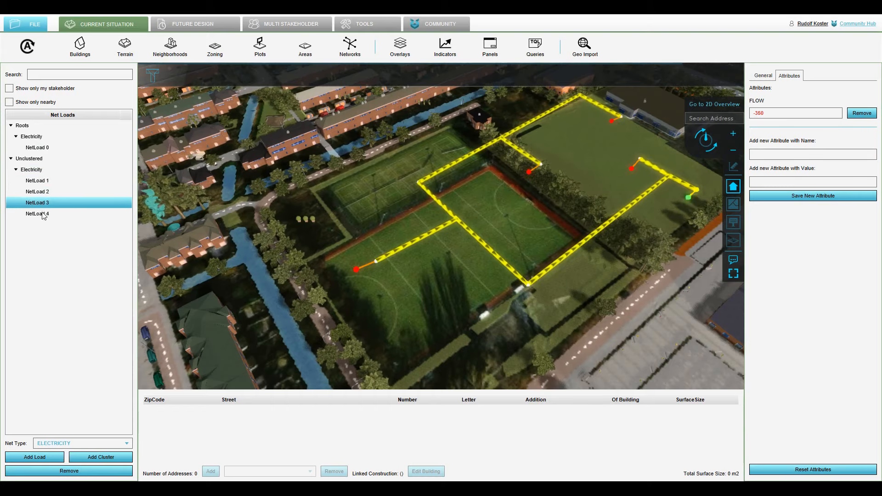
pyautogui.click(43, 215)
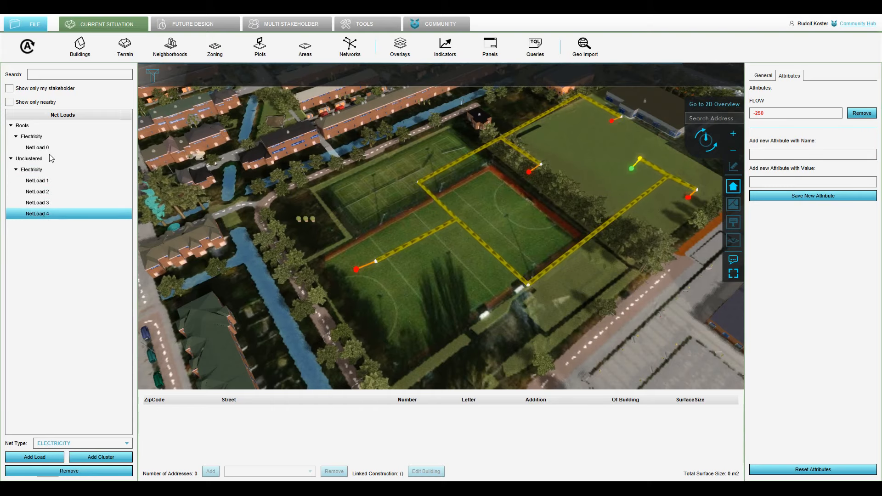
pyautogui.moveTo(478, 181); pyautogui.dragTo(418, 198)
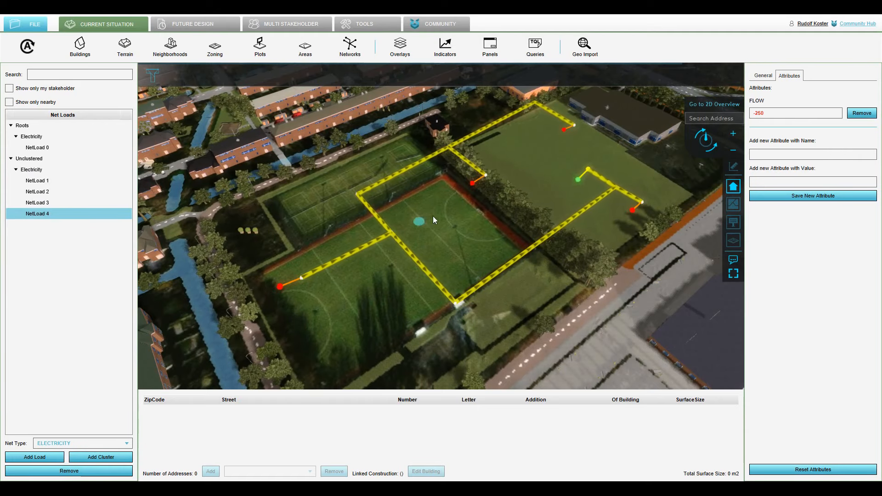
# Check the attributes of the root load NetLoad 0 again and examine its connection to the network up close
pyautogui.click(36, 147)
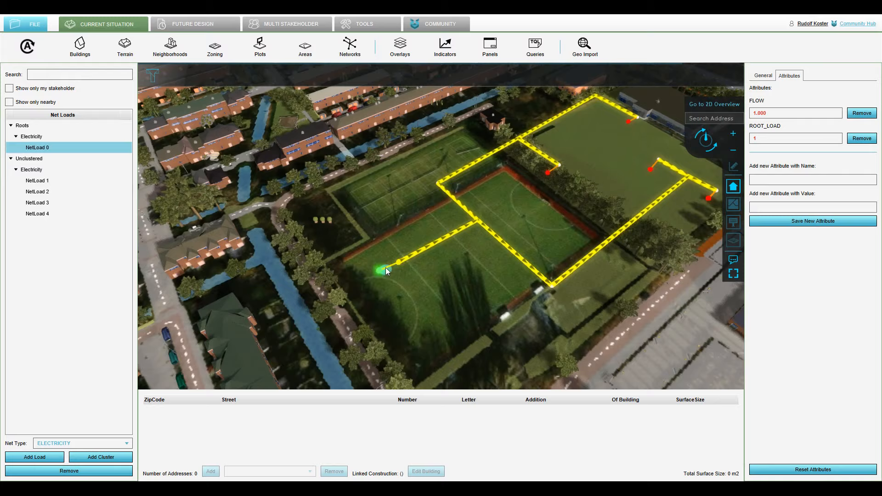
pyautogui.moveTo(387, 271); pyautogui.dragTo(478, 189, button='middle')
pyautogui.scroll(3, 493, 245)
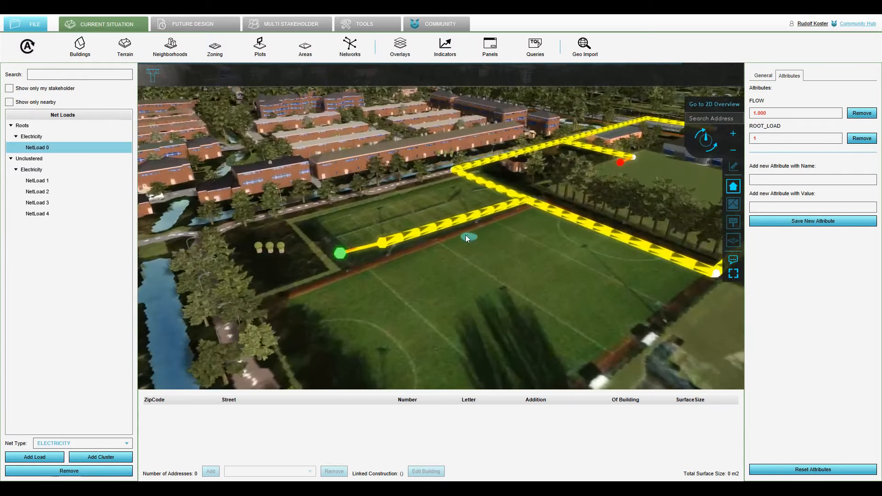
pyautogui.moveTo(465, 235); pyautogui.dragTo(415, 238, button='middle')
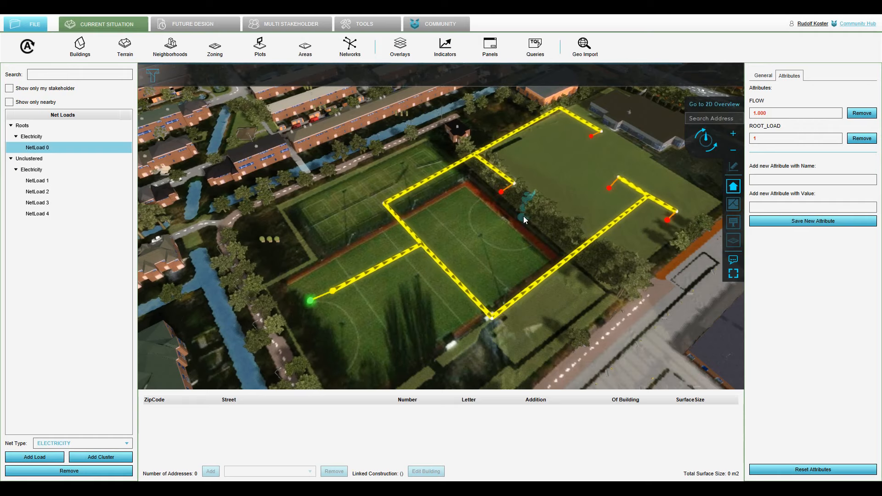
# Compare the general properties, including Is Root and Time State, of the loads NetLoad 0 through NetLoad 4
pyautogui.click(763, 77)
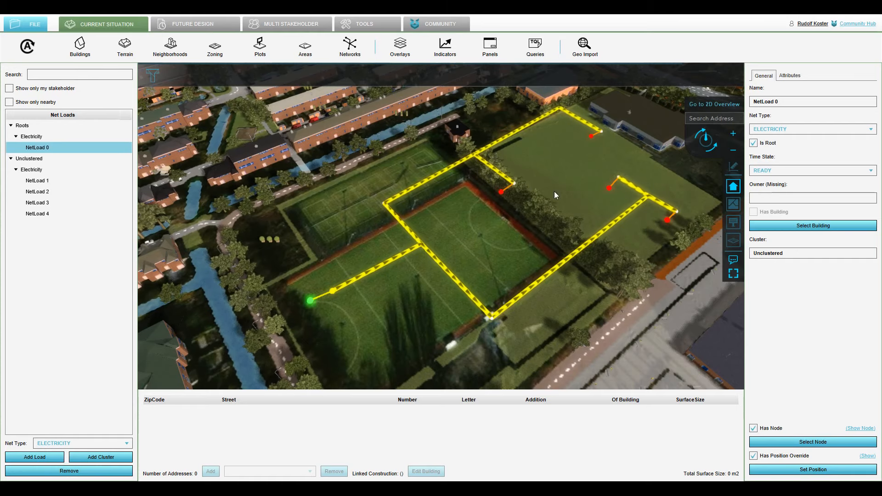
pyautogui.click(45, 180)
pyautogui.click(46, 192)
pyautogui.click(48, 204)
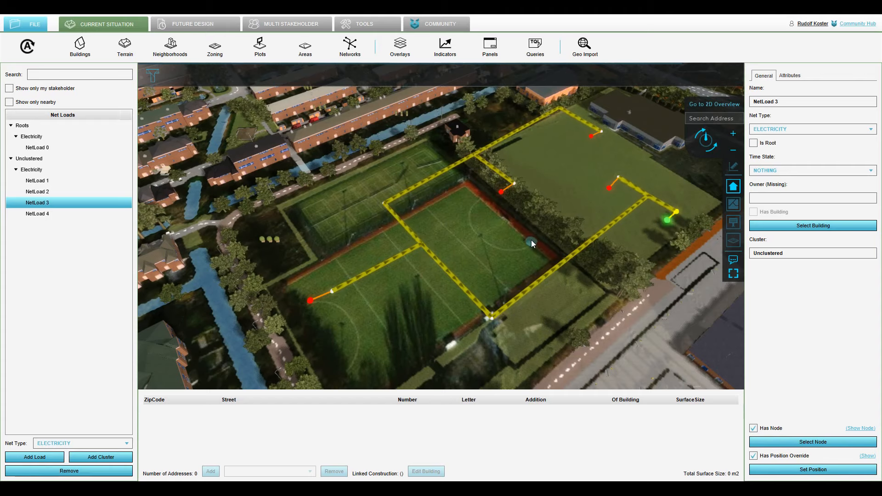
pyautogui.moveTo(531, 240); pyautogui.dragTo(478, 244)
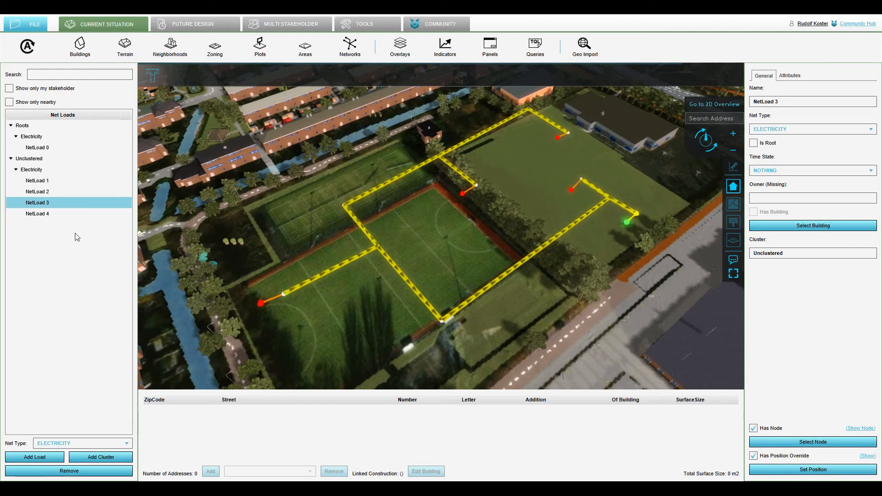
pyautogui.click(70, 213)
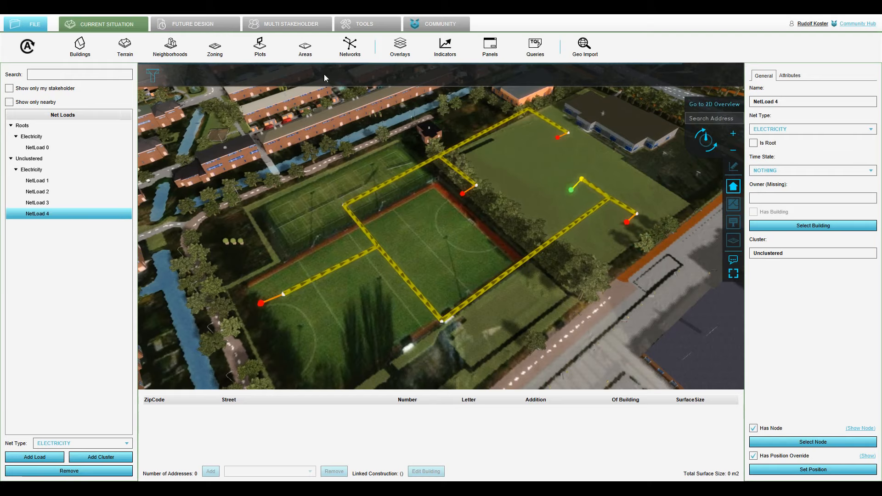
# Start a multi-stakeholder test run, continue past the Welcome Cinematic, and view the planned electricity network
pyautogui.click(285, 23)
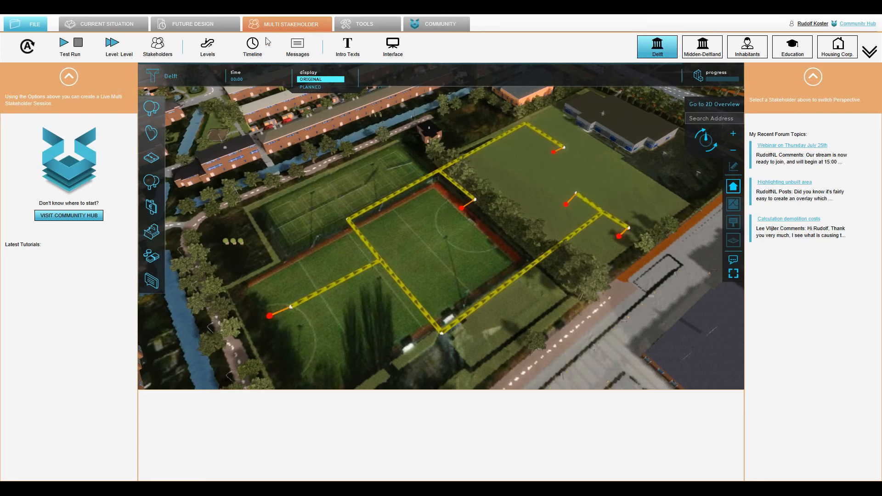
pyautogui.click(64, 43)
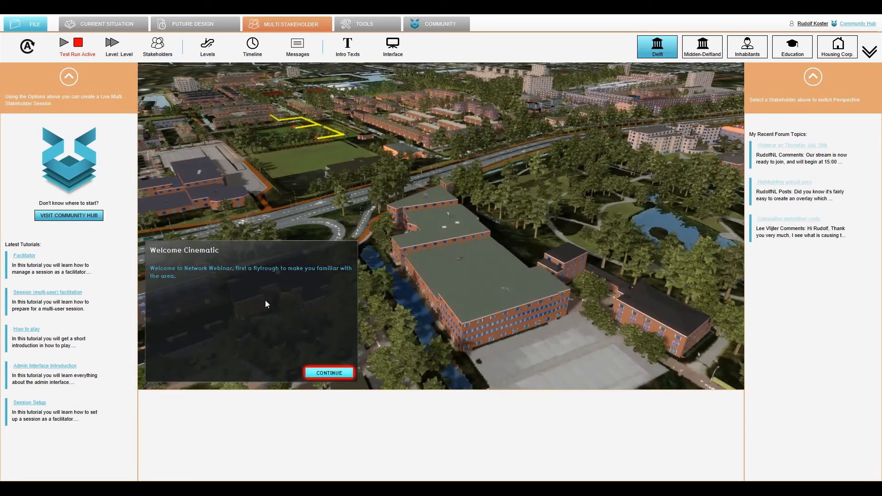
pyautogui.click(328, 375)
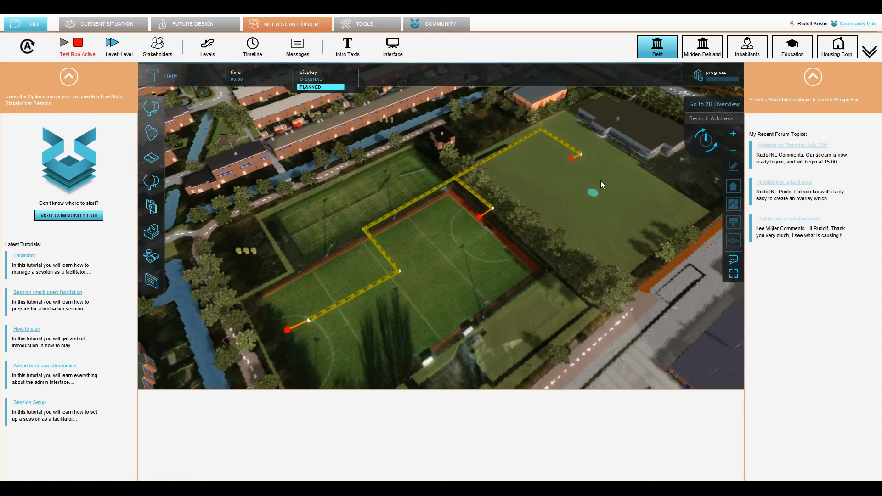
pyautogui.moveTo(600, 181); pyautogui.dragTo(570, 165)
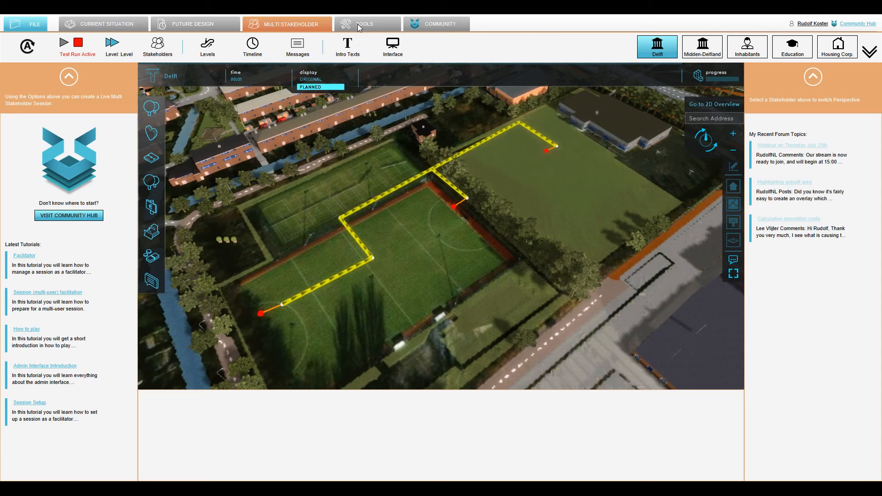
# Return to the current situation's electricity net lines and locate individual lines in the 3D view, from NetLine 10 to NetLine 2
pyautogui.click(134, 25)
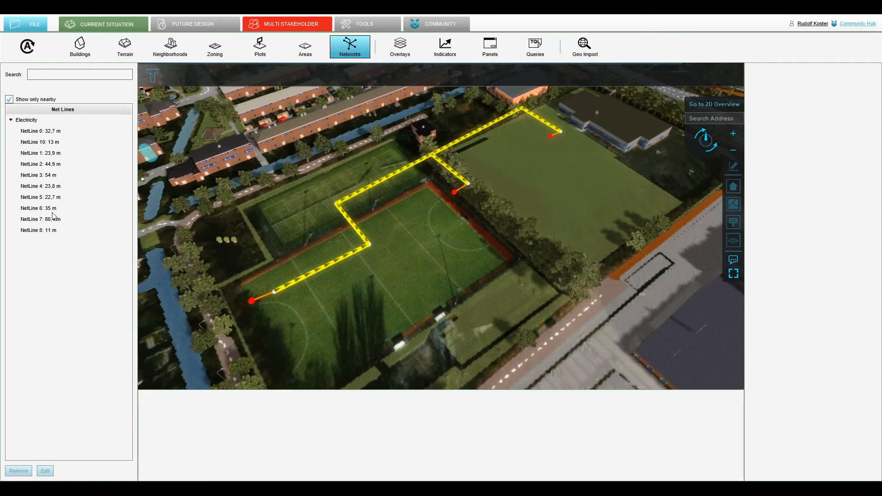
pyautogui.click(52, 142)
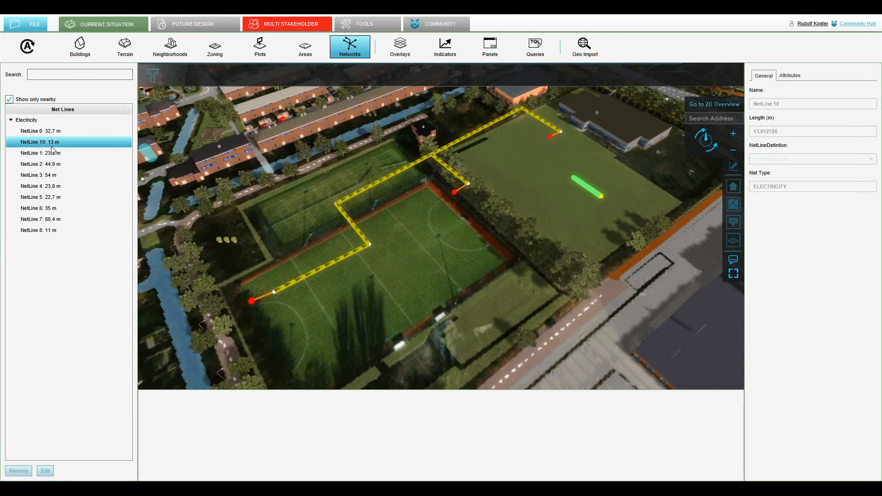
pyautogui.click(51, 198)
pyautogui.click(52, 209)
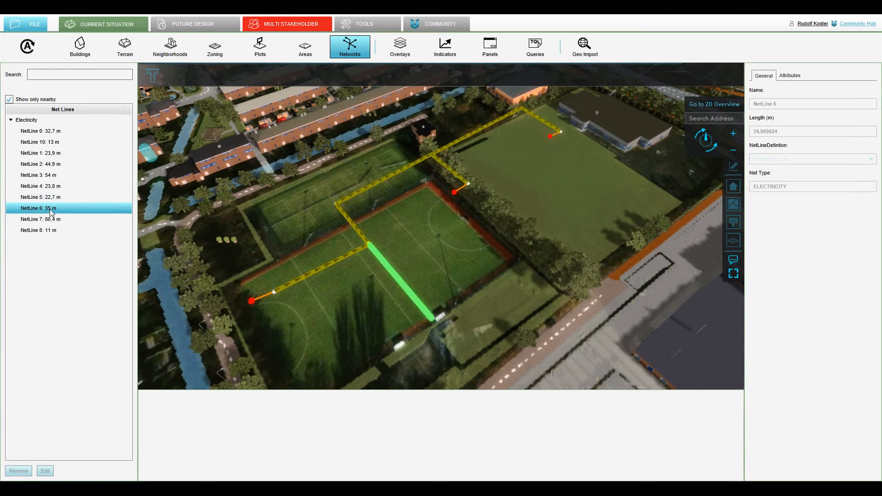
pyautogui.click(51, 219)
pyautogui.click(48, 230)
pyautogui.click(51, 197)
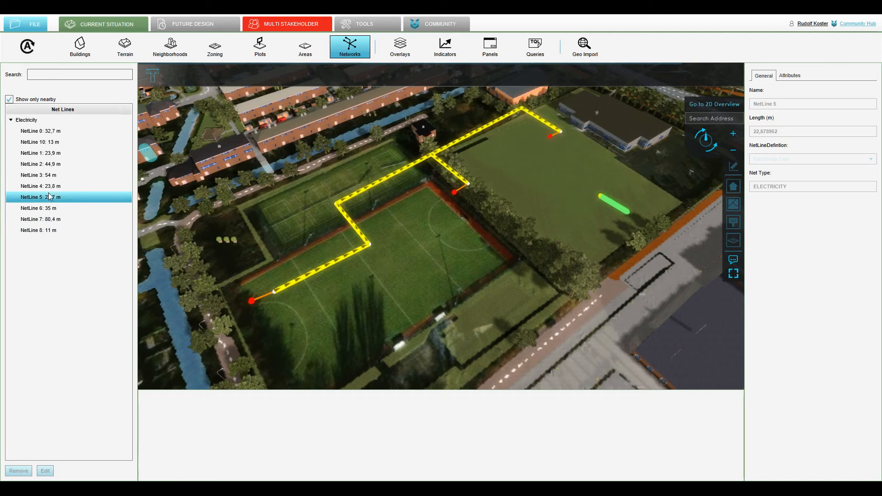
pyautogui.click(50, 176)
pyautogui.click(49, 165)
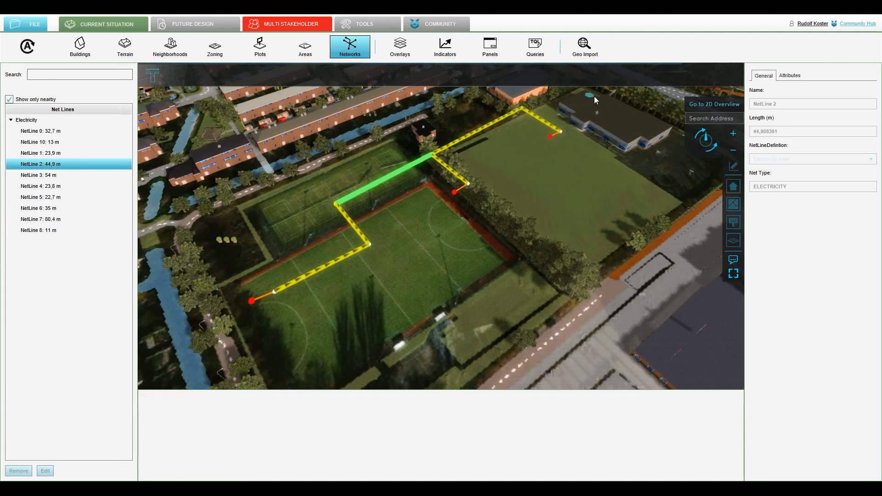
# Inspect the FLOW attribute of the net lines NetLine 2, 3, 10, 4, 5 and 7 during the test run
pyautogui.click(789, 76)
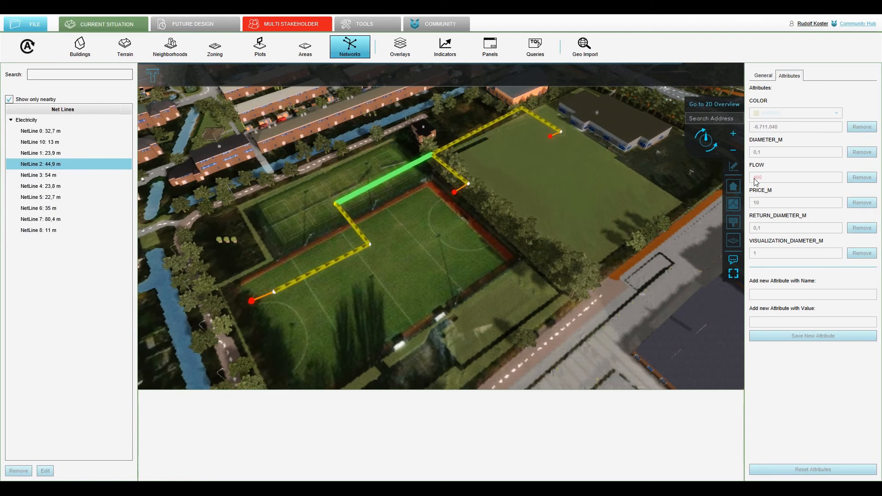
pyautogui.click(42, 176)
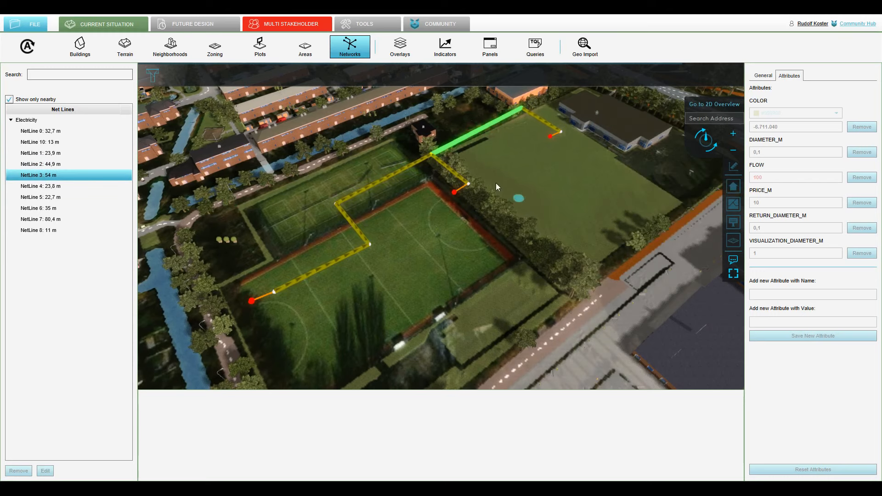
pyautogui.moveTo(454, 177)
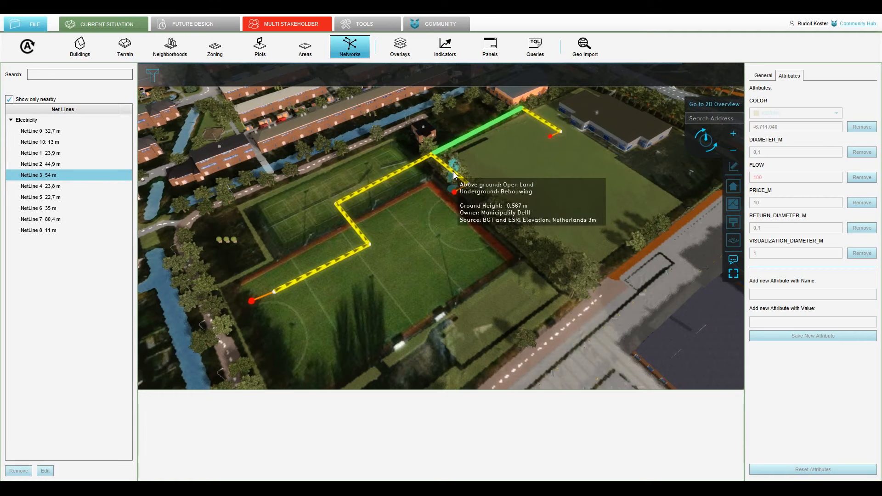
pyautogui.click(53, 143)
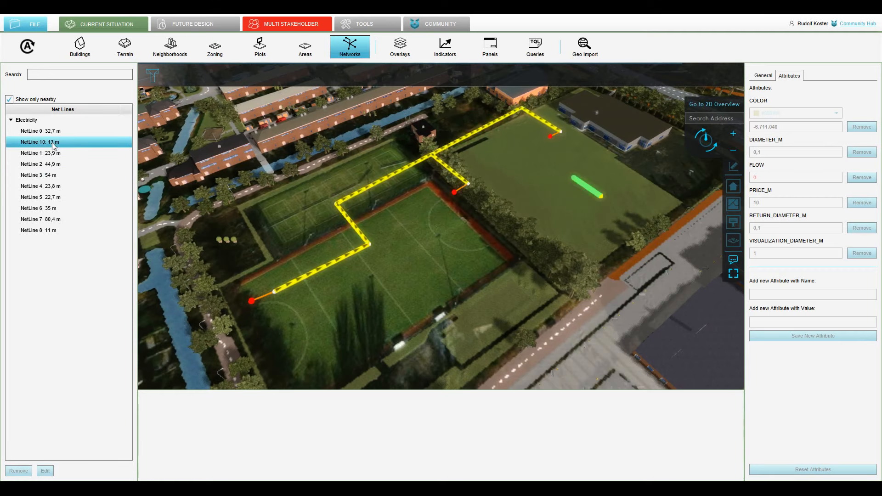
pyautogui.click(55, 175)
pyautogui.click(57, 186)
pyautogui.click(58, 198)
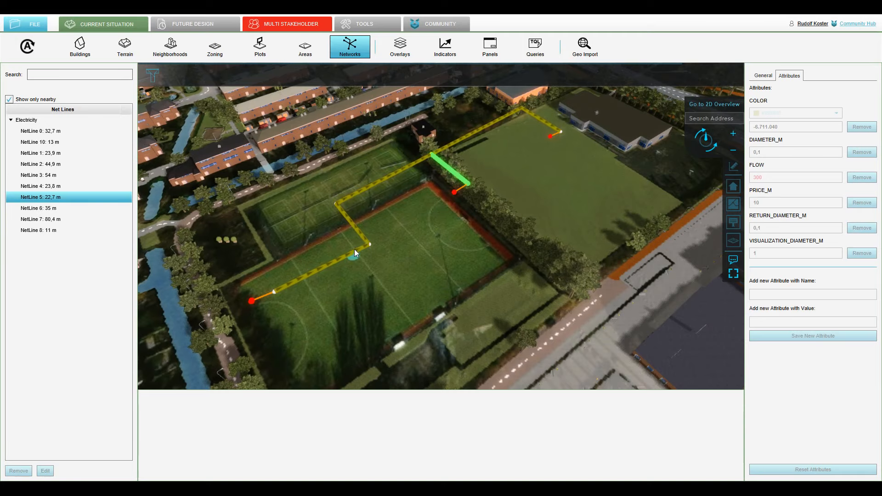
pyautogui.click(63, 219)
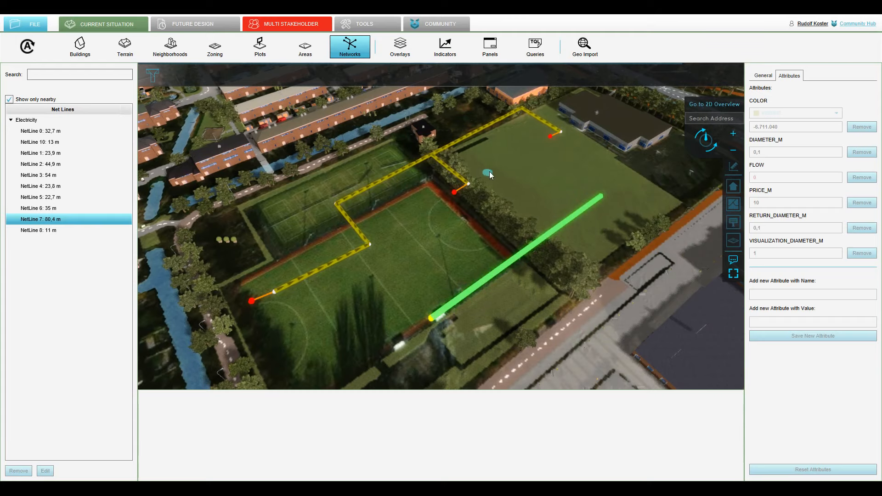
# Check the general properties of NetLine 7 and survey the neighbourhood around the network
pyautogui.click(763, 76)
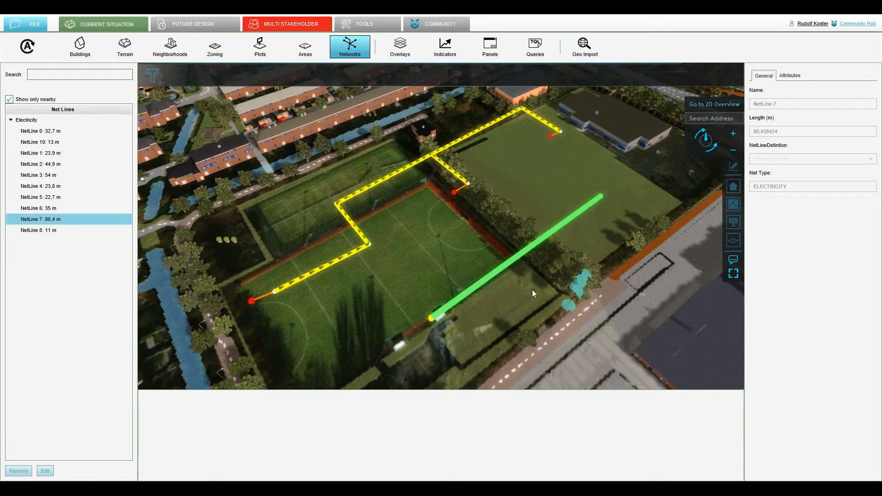
pyautogui.scroll(-6, 523, 239)
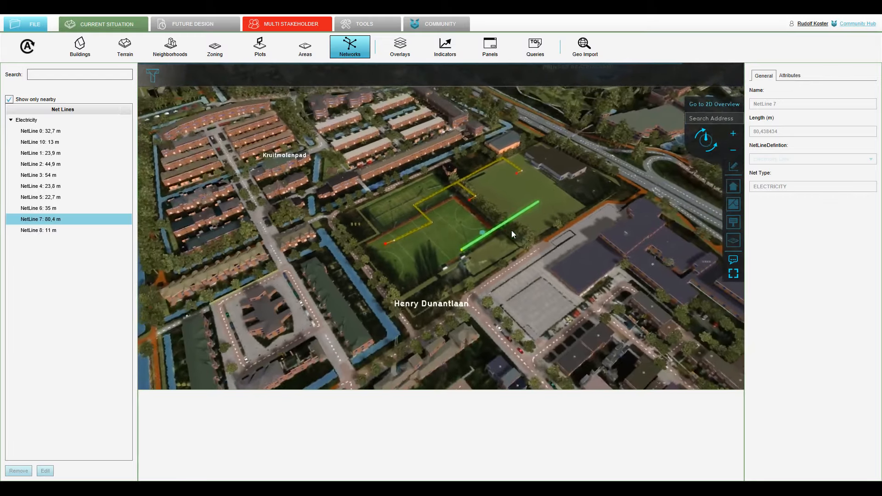
pyautogui.scroll(-5, 498, 231)
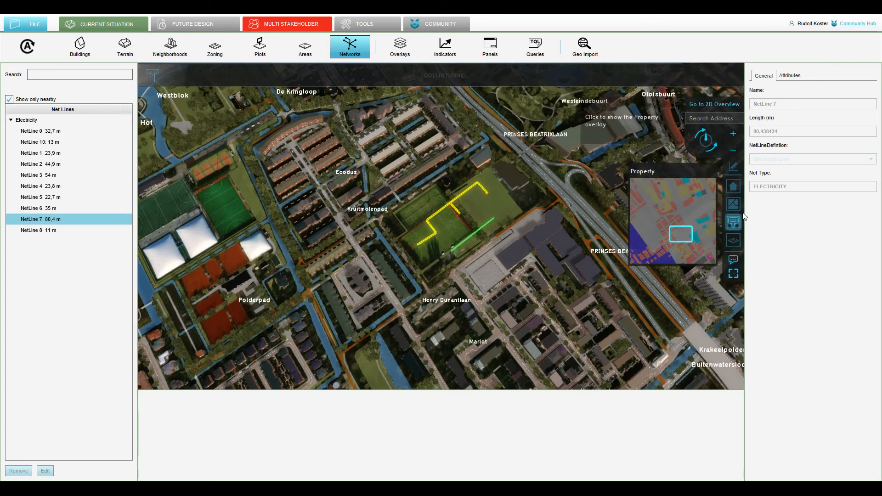
# Switch the map to the Default overlay and bring the electricity network on the sports fields back into close view
pyautogui.click(734, 187)
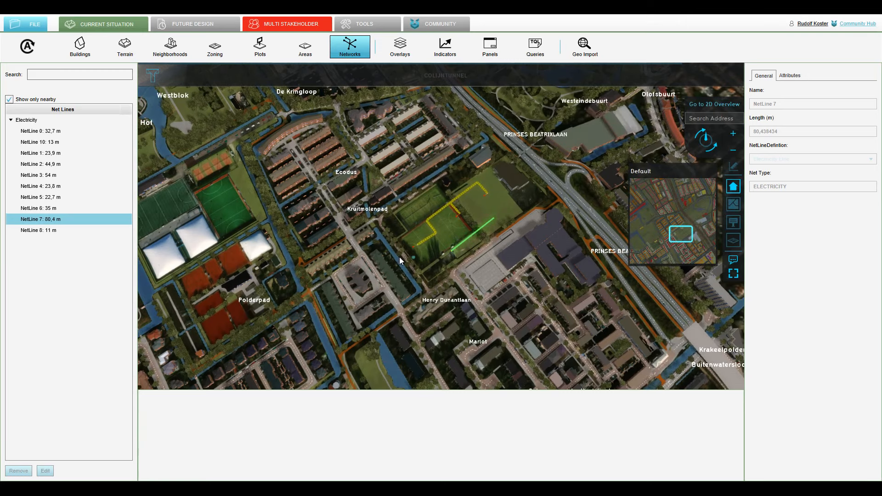
pyautogui.scroll(5, 384, 243)
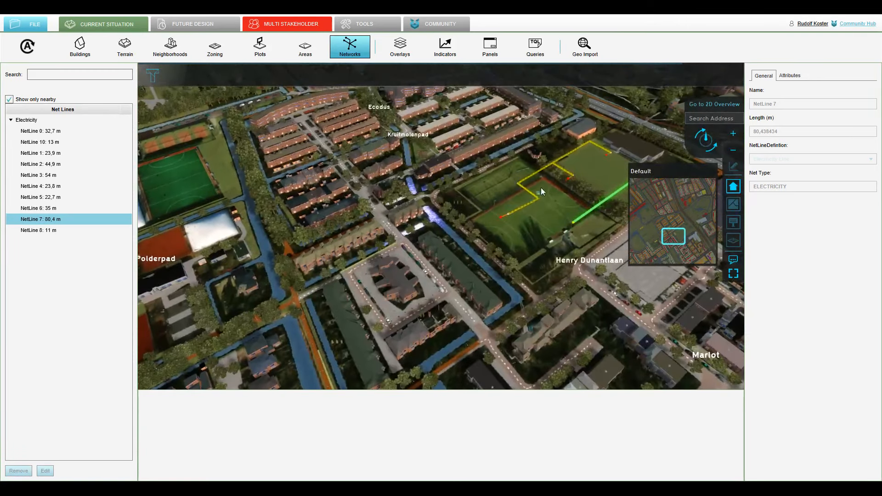
pyautogui.moveTo(542, 188); pyautogui.dragTo(426, 236)
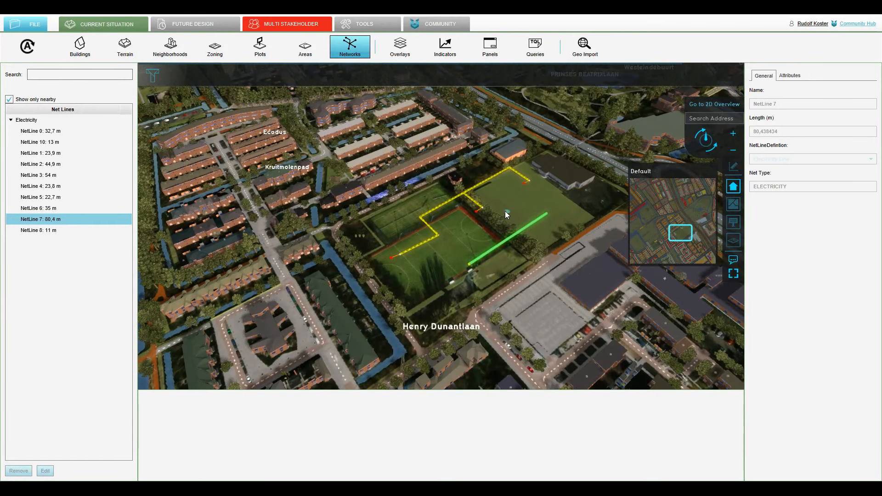
pyautogui.scroll(2, 506, 211)
pyautogui.scroll(3, 497, 205)
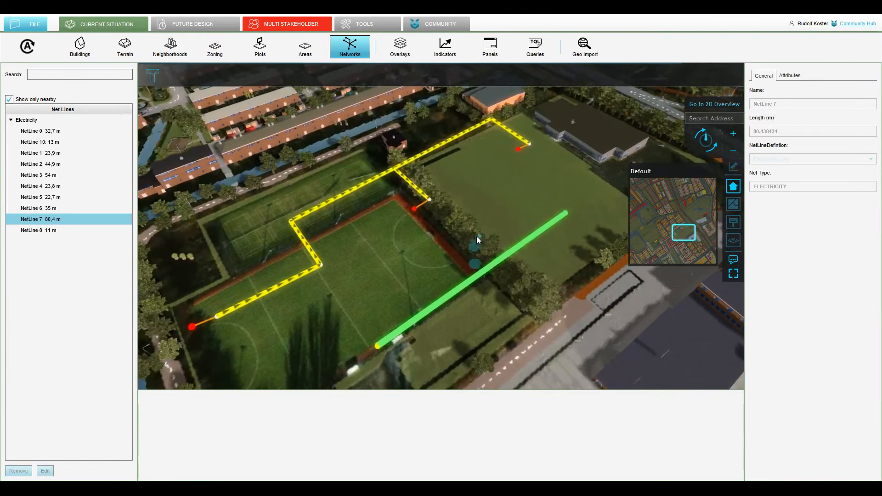
# Try selecting all electricity net lines for removal, and stop the active multi-stakeholder test run
pyautogui.click(51, 132)
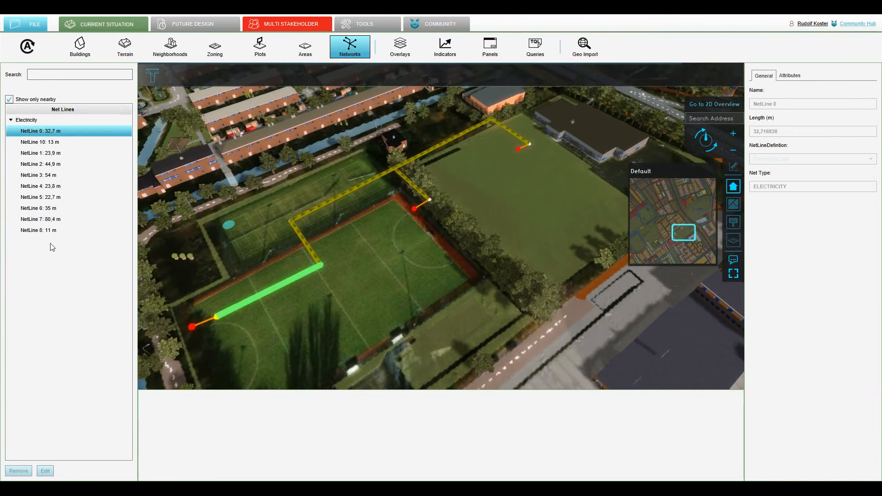
pyautogui.keyDown('shift'); pyautogui.click(46, 230); pyautogui.keyUp('shift')
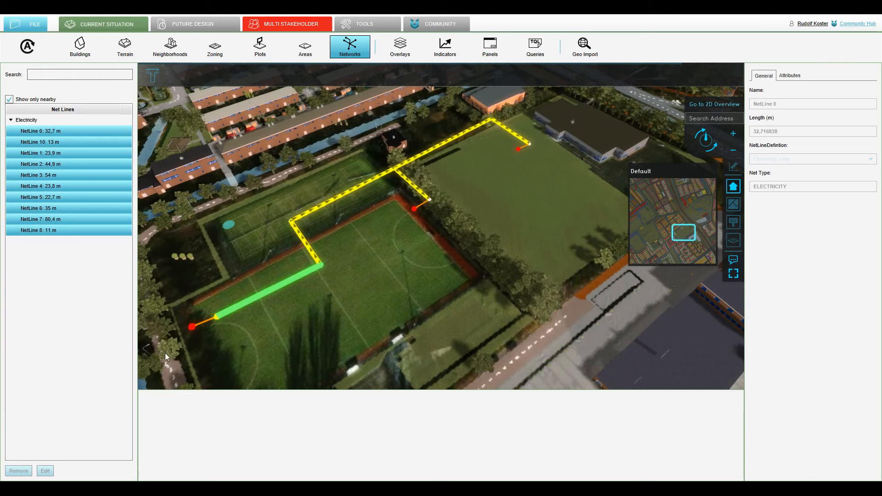
pyautogui.click(314, 21)
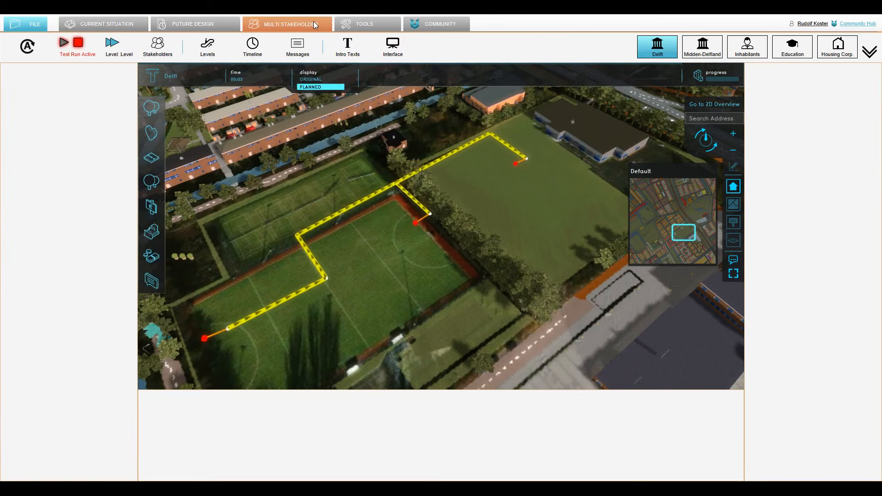
pyautogui.click(78, 42)
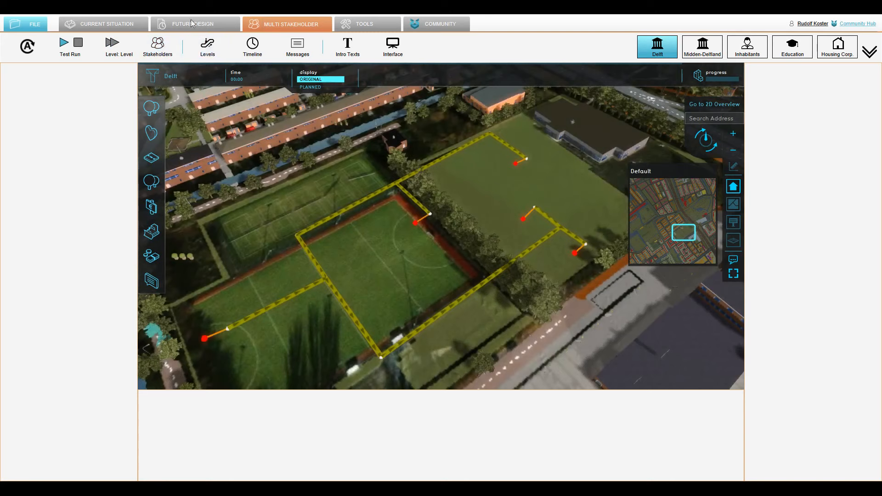
# Remove all electricity net lines listed from NetLine 0 to NetLine 8 in the current situation
pyautogui.click(125, 23)
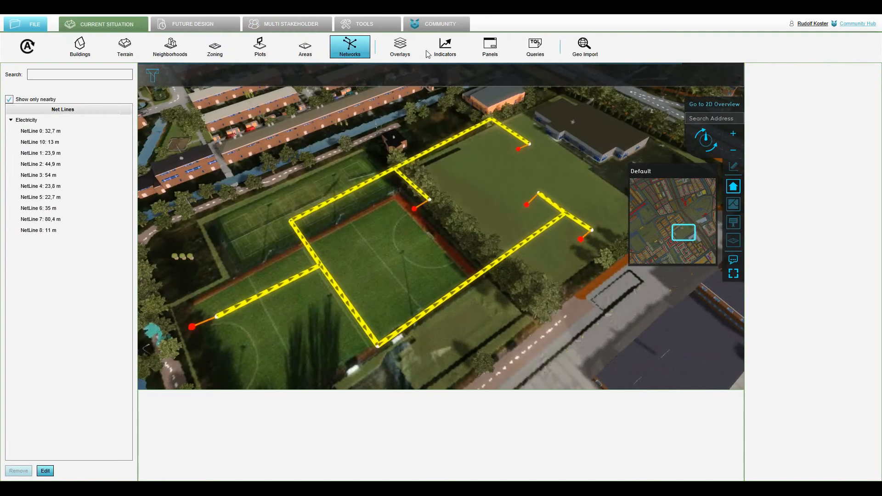
pyautogui.click(54, 133)
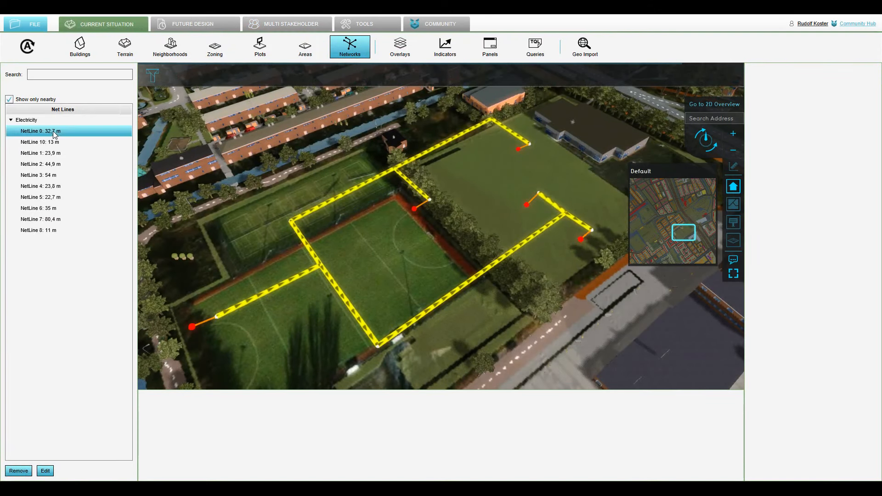
pyautogui.keyDown('shift'); pyautogui.click(44, 231); pyautogui.keyUp('shift')
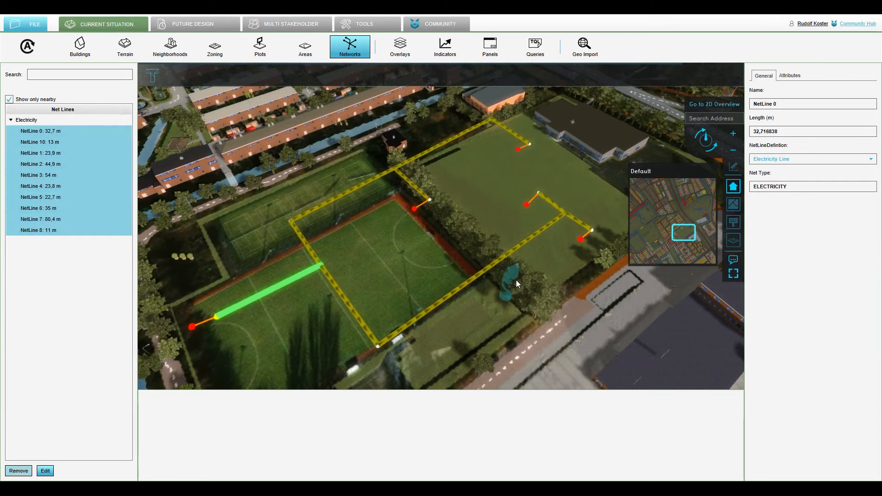
# Remove the unclustered electricity loads NetLoad 1 to NetLoad 4 and the root load NetLoad 0
pyautogui.click(364, 122)
pyautogui.doubleClick(35, 137)
pyautogui.click(36, 159)
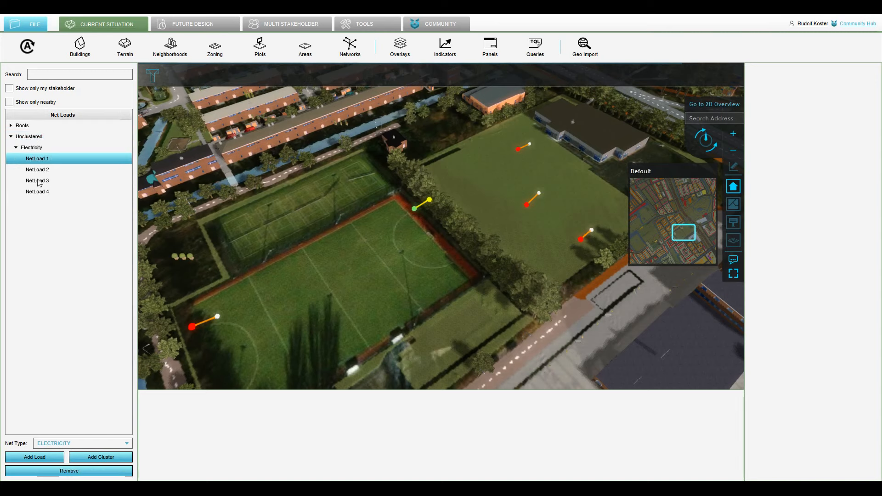
pyautogui.keyDown('shift'); pyautogui.click(41, 192); pyautogui.keyUp('shift')
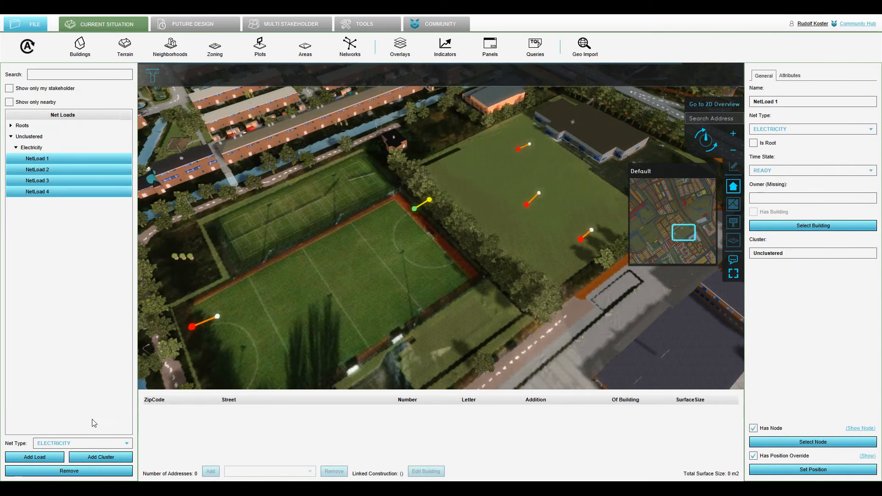
pyautogui.click(85, 471)
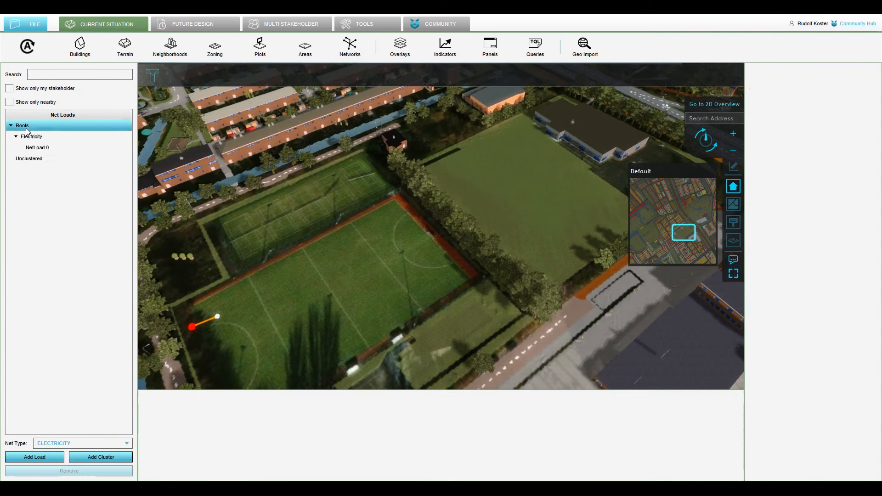
pyautogui.click(37, 147)
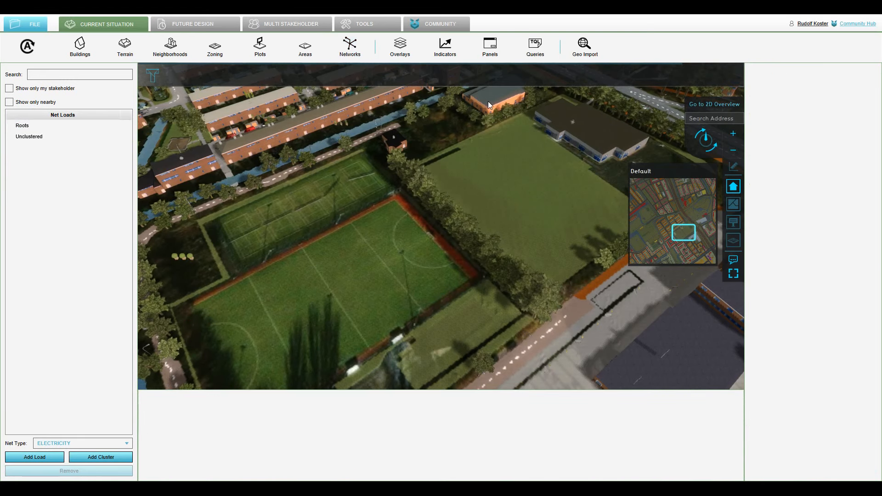
# Deactivate the Electricity net type in the network settings
pyautogui.click(381, 92)
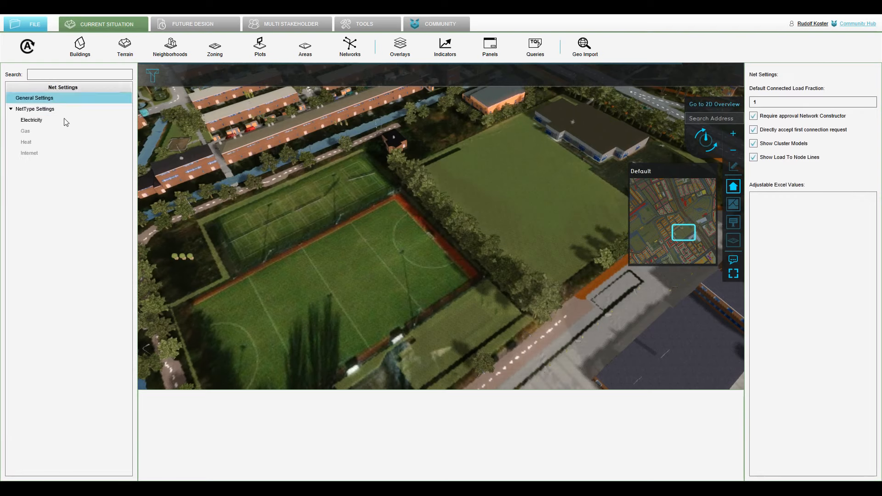
pyautogui.click(63, 120)
pyautogui.click(770, 90)
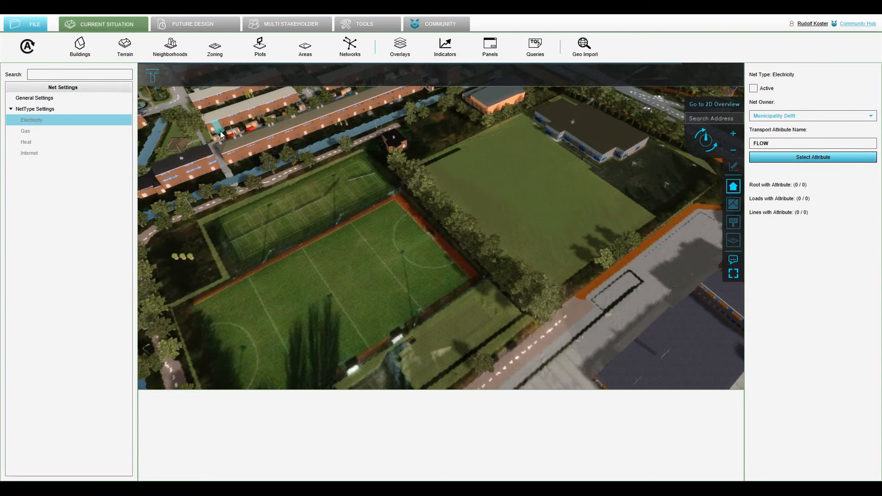
pyautogui.click(65, 111)
# Start the wizard for configuring distribution networks and include ELECTRICITY as a net type in the project
pyautogui.scroll(-5, 455, 207)
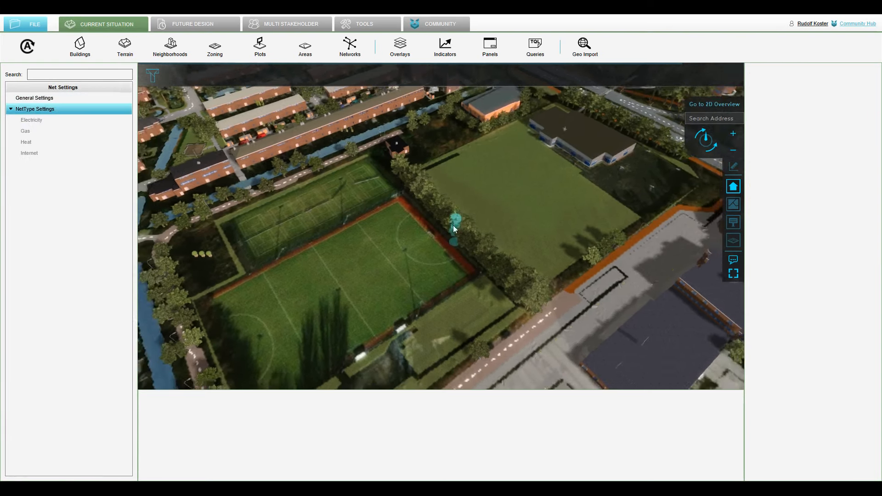
pyautogui.scroll(-5, 408, 217)
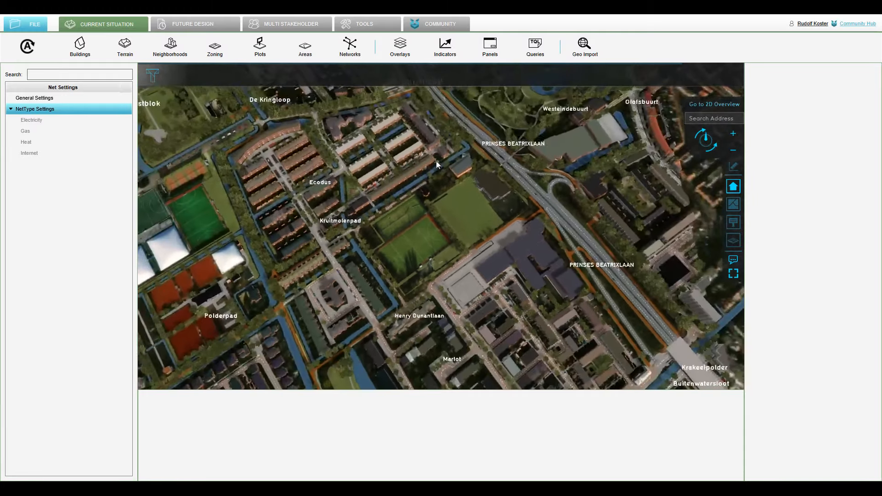
pyautogui.scroll(3, 472, 236)
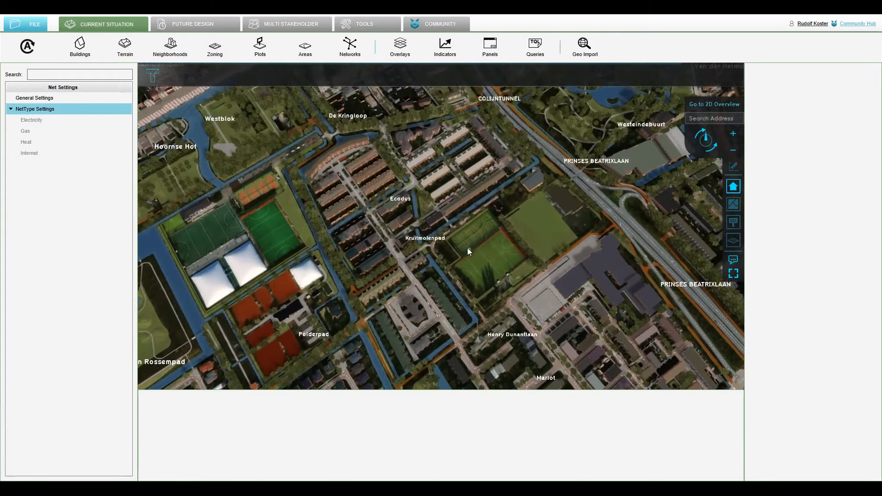
pyautogui.scroll(2, 453, 224)
pyautogui.scroll(3, 453, 223)
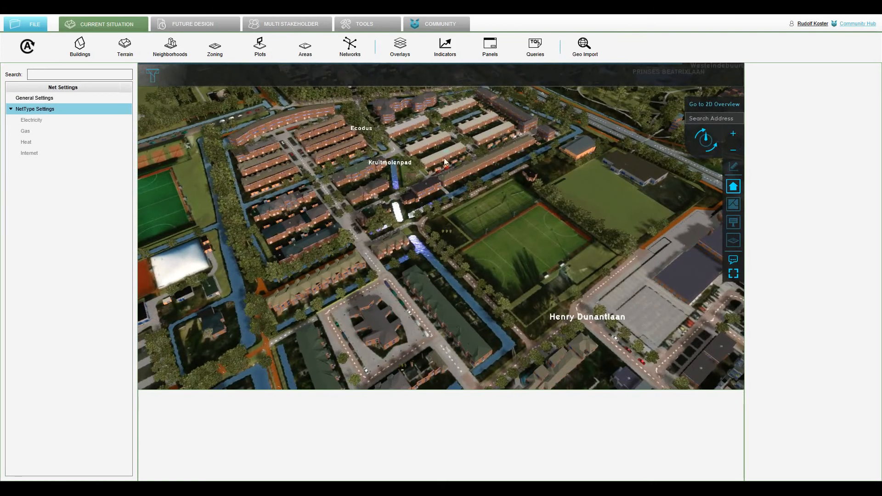
pyautogui.click(350, 44)
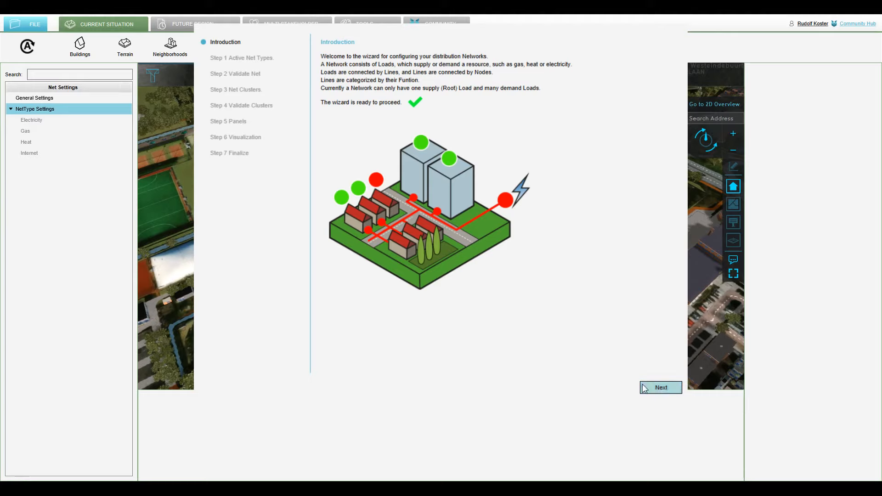
pyautogui.click(660, 388)
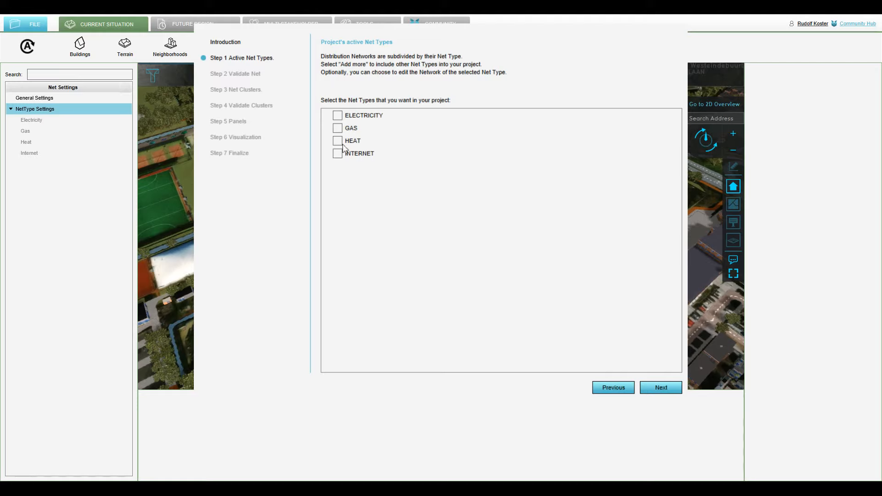
pyautogui.click(337, 115)
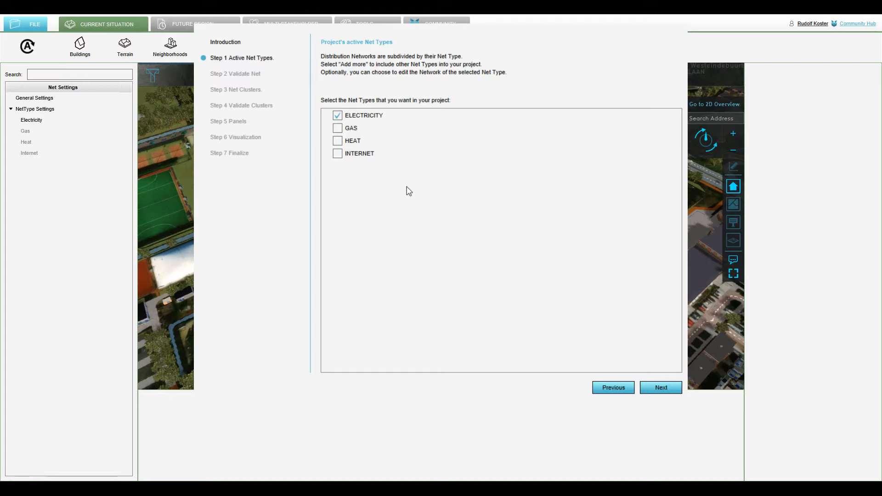
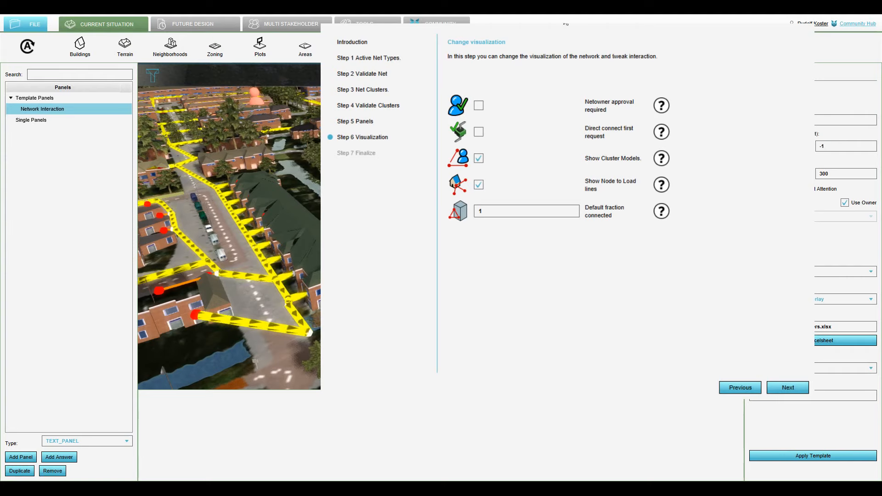
# Toggle Show Node to Load lines off and back on in the visualization settings, and finish the network wizard
pyautogui.moveTo(230, 257); pyautogui.dragTo(353, 241)
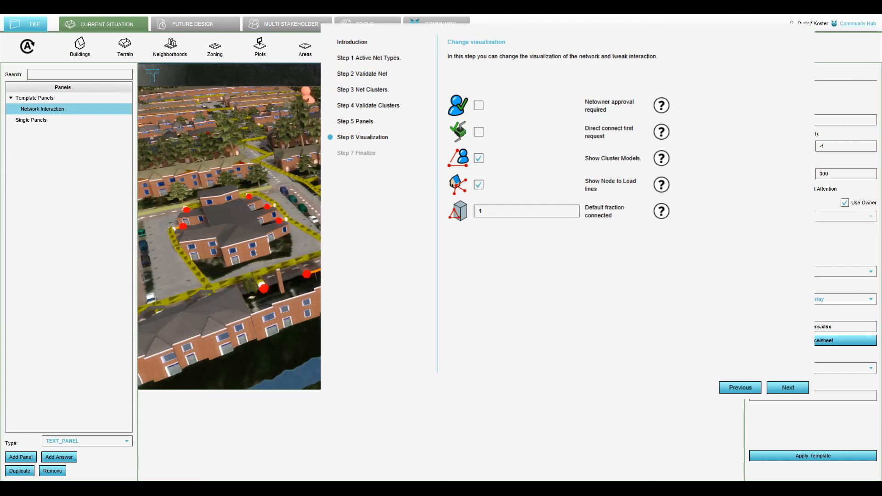
pyautogui.moveTo(363, 263); pyautogui.dragTo(293, 299)
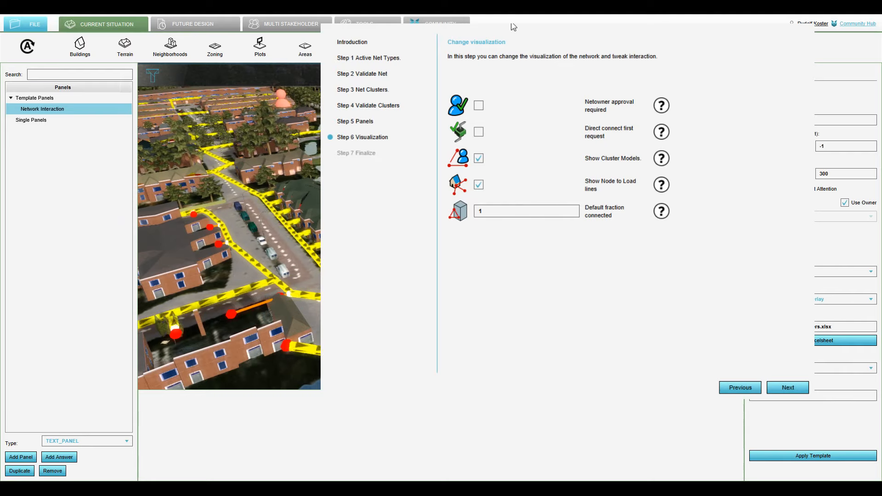
pyautogui.click(479, 186)
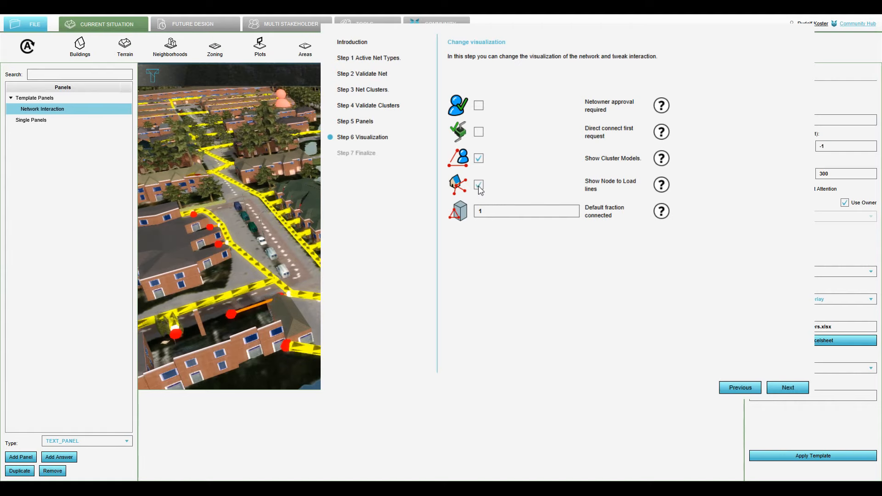
pyautogui.click(479, 185)
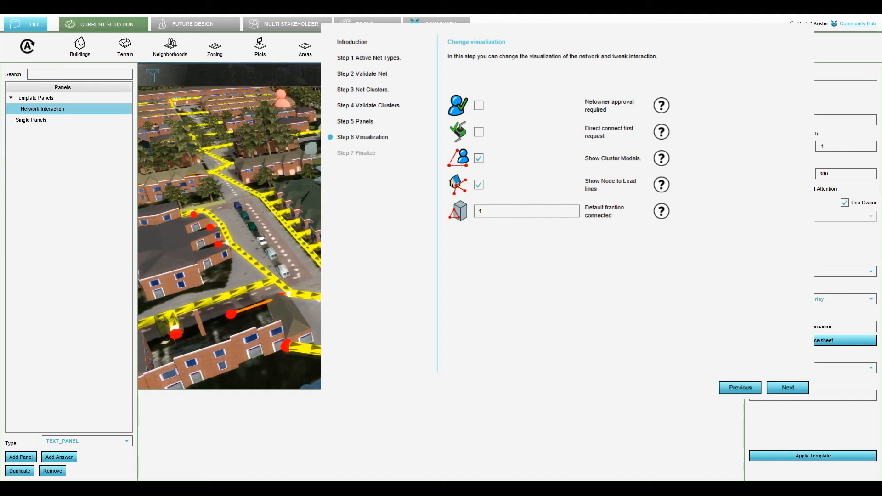
pyautogui.click(787, 388)
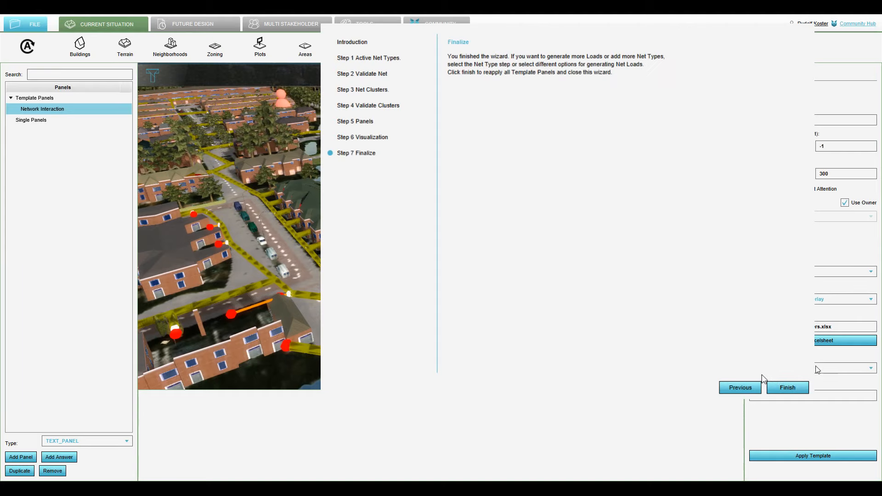
pyautogui.click(786, 388)
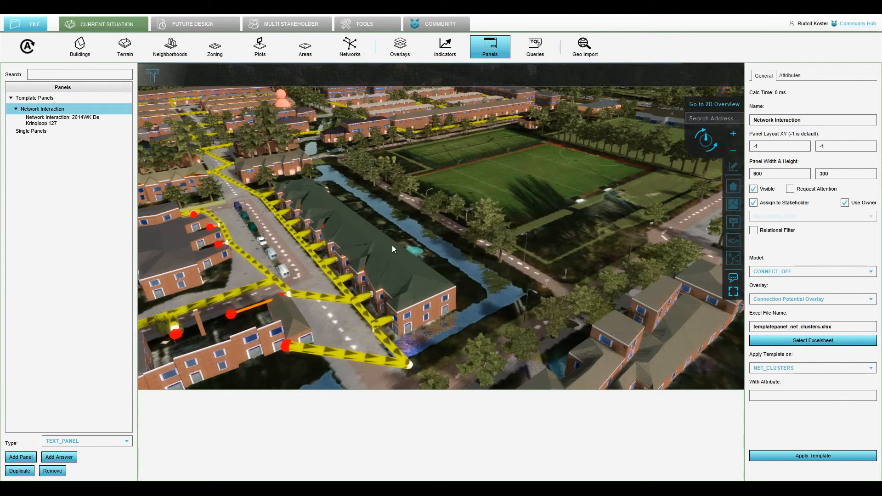
# Switch to the multi-stakeholder session as the Inhabitants stakeholder, keeping the Ecodus neighbourhood in view
pyautogui.scroll(-5, 391, 251)
pyautogui.scroll(-5, 358, 250)
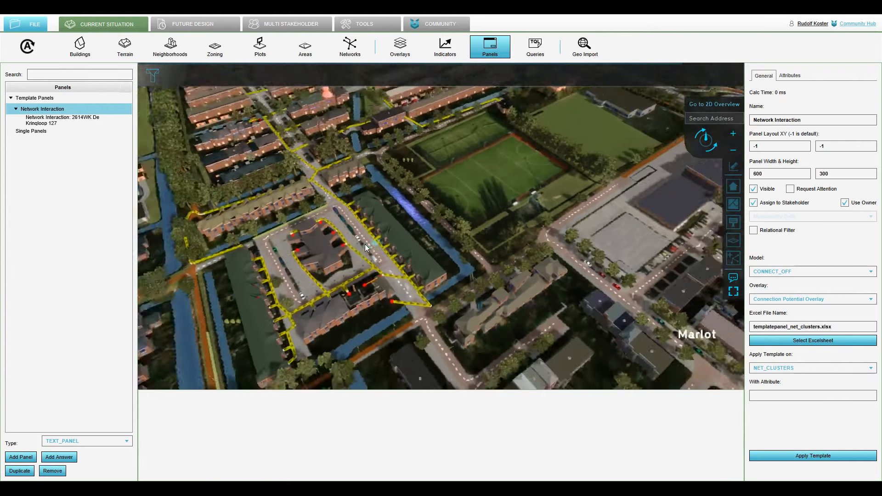
pyautogui.moveTo(366, 168); pyautogui.dragTo(498, 275)
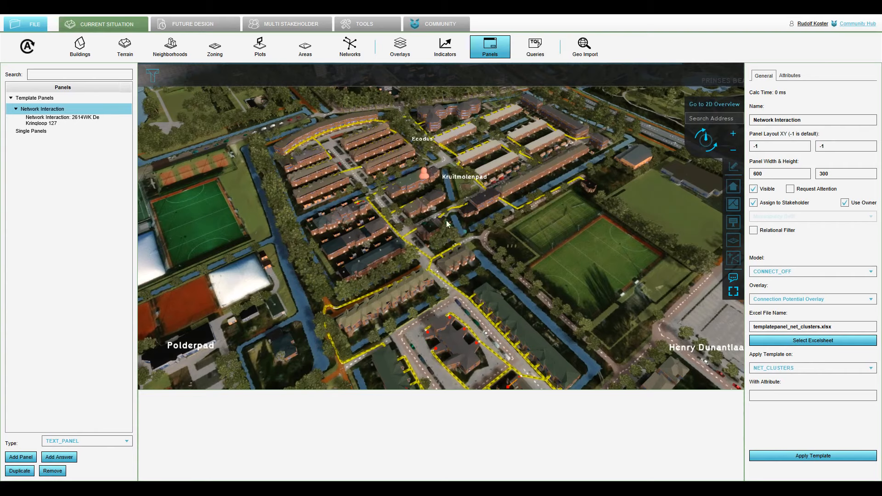
pyautogui.scroll(2, 439, 251)
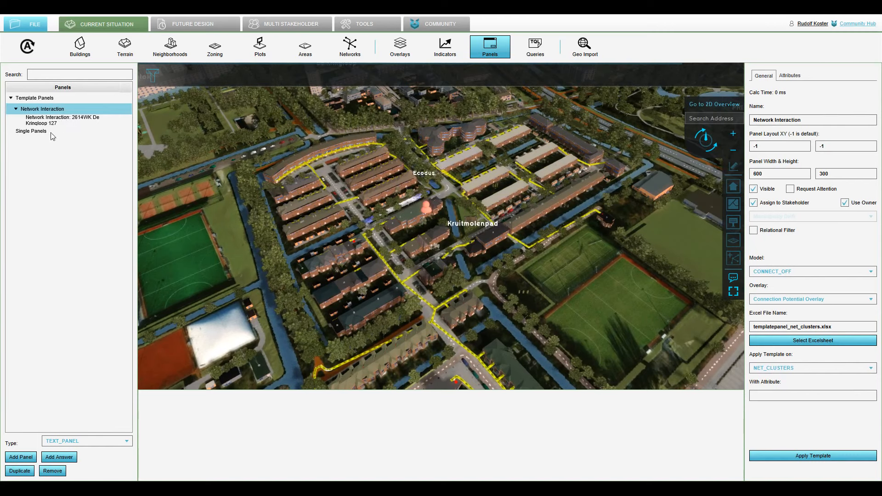
pyautogui.click(291, 24)
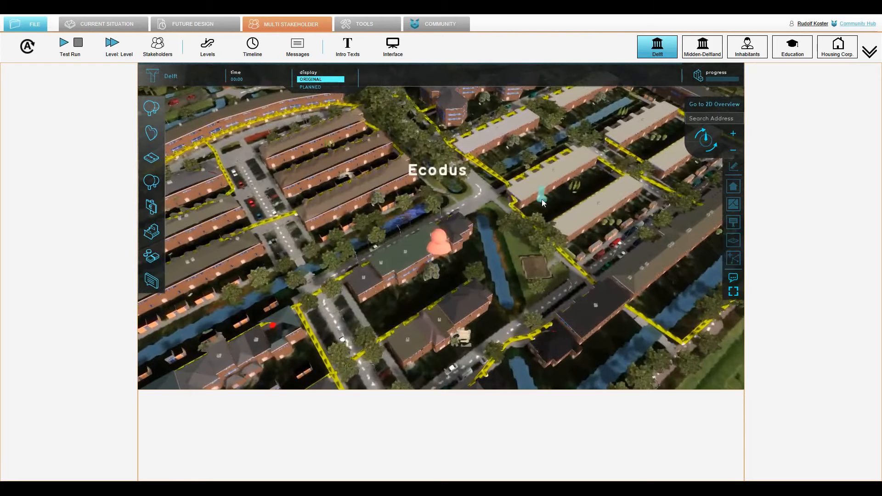
pyautogui.click(747, 49)
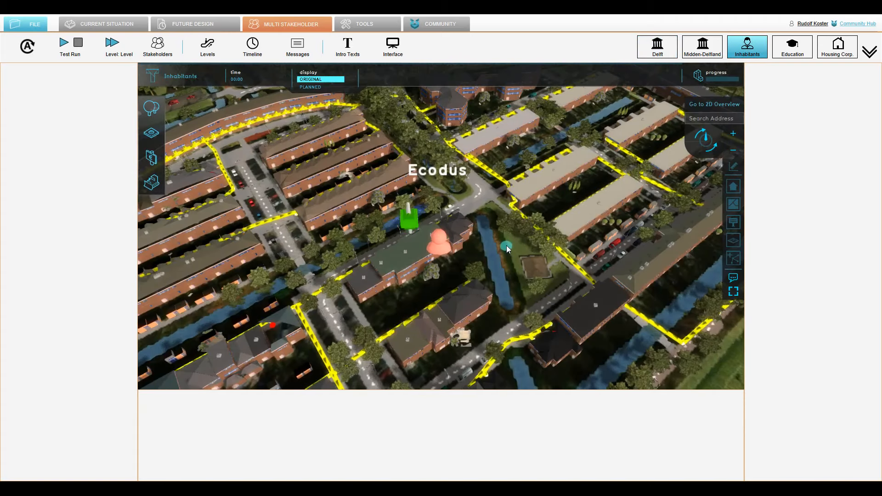
# Bring up the Network Interaction panel of the net cluster near Ecodus and examine its houses on the map
pyautogui.moveTo(506, 245); pyautogui.dragTo(373, 183, button='middle')
pyautogui.moveTo(373, 183); pyautogui.dragTo(542, 265)
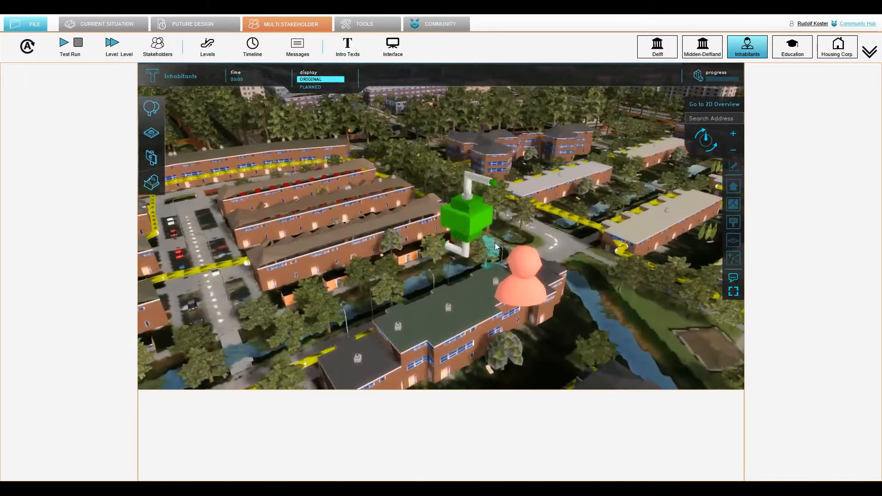
pyautogui.click(464, 212)
pyautogui.scroll(-5, 464, 211)
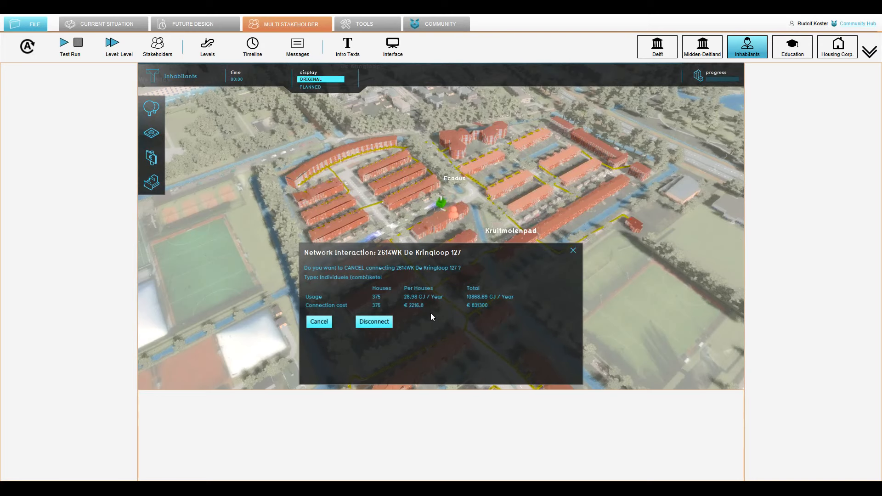
pyautogui.moveTo(487, 211); pyautogui.dragTo(398, 205)
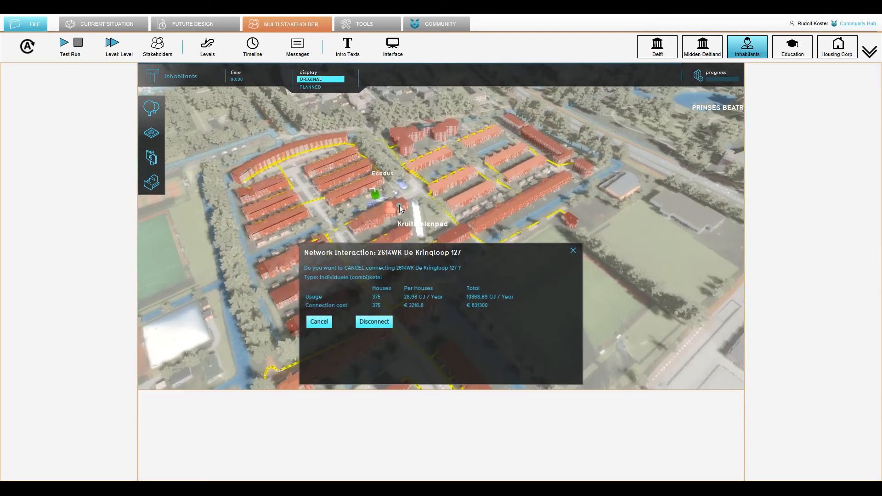
# Disconnect the net cluster near Ecodus from the network and inspect the affected houses as far as the southern blocks
pyautogui.click(374, 321)
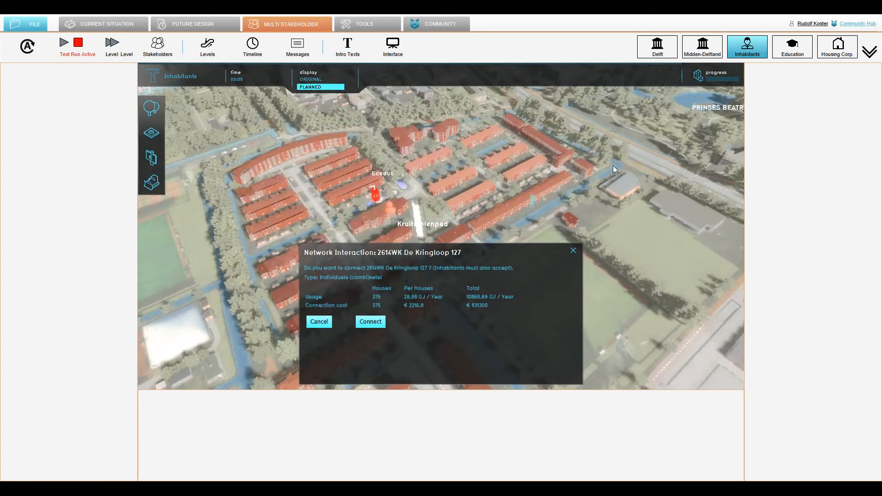
pyautogui.moveTo(493, 221); pyautogui.dragTo(507, 188)
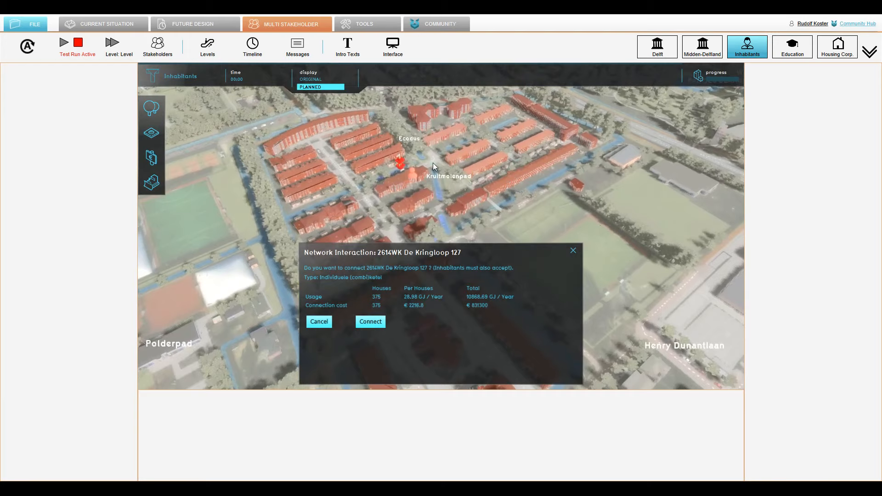
pyautogui.moveTo(459, 235); pyautogui.dragTo(427, 197)
pyautogui.scroll(5, 427, 197)
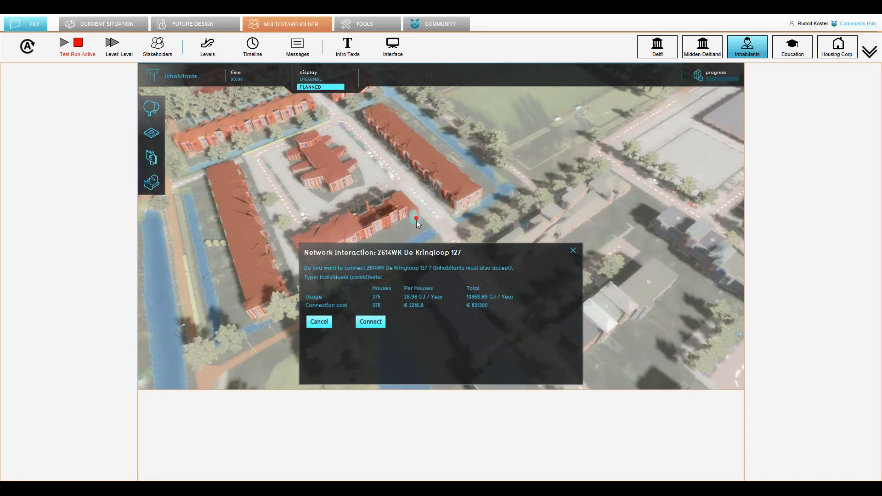
# Reconnect the net cluster near Ecodus, inspect its network lines across the neighbourhood, and close the Network Interaction panel
pyautogui.click(367, 324)
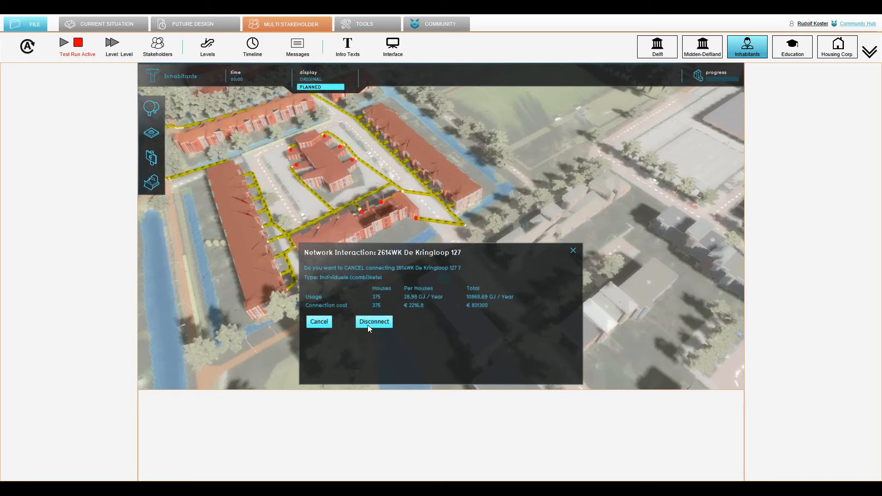
pyautogui.scroll(-5, 381, 177)
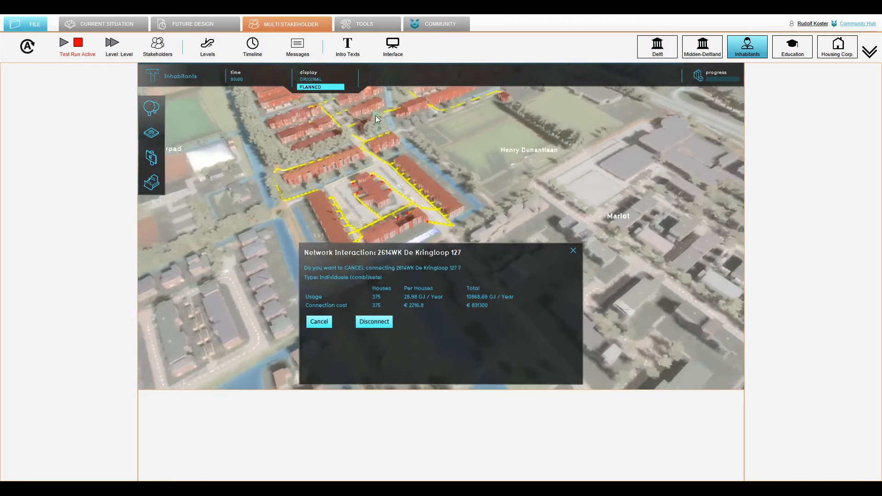
pyautogui.moveTo(376, 115); pyautogui.dragTo(545, 212)
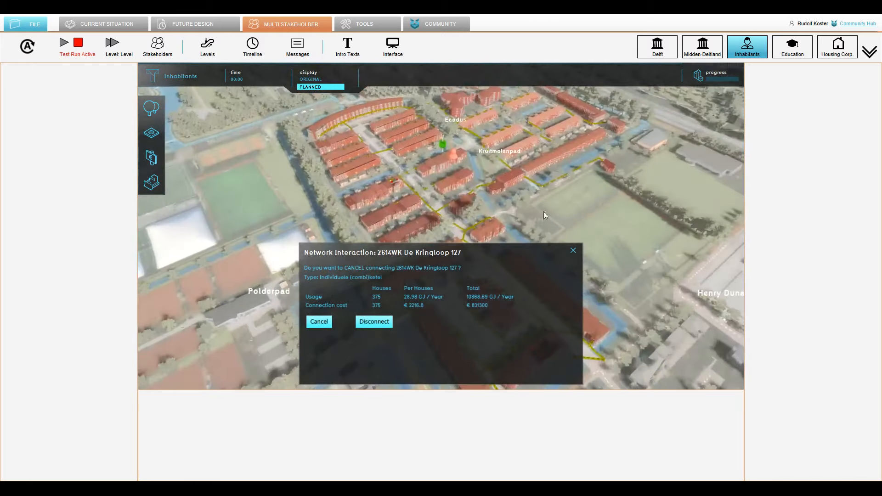
pyautogui.moveTo(508, 148); pyautogui.dragTo(490, 190)
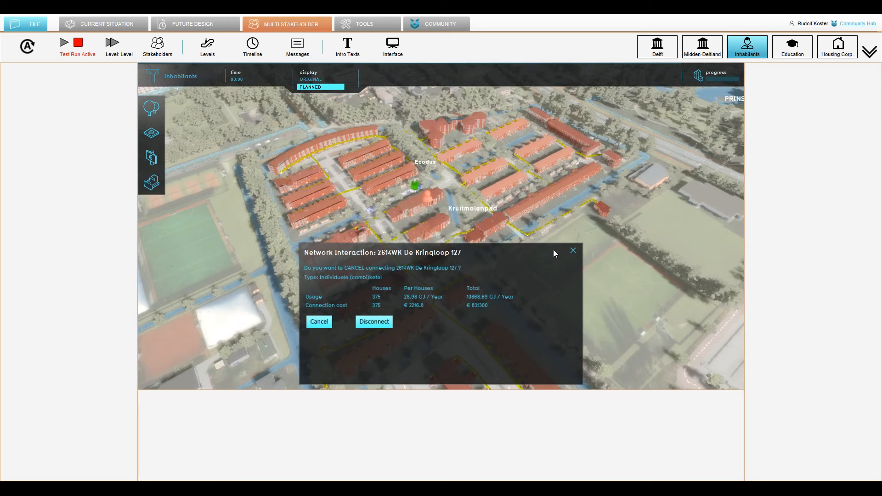
pyautogui.click(572, 252)
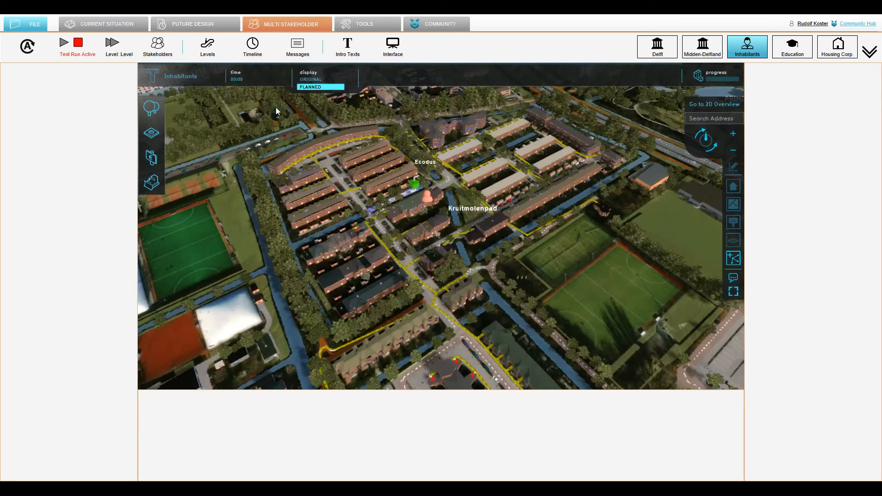
# Stop the test run and bring up the networks of the current situation
pyautogui.click(78, 43)
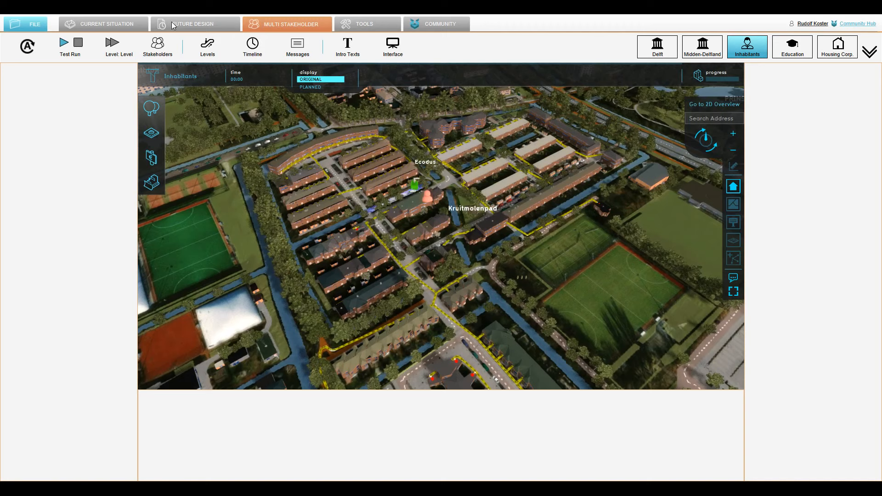
pyautogui.click(192, 24)
pyautogui.click(122, 25)
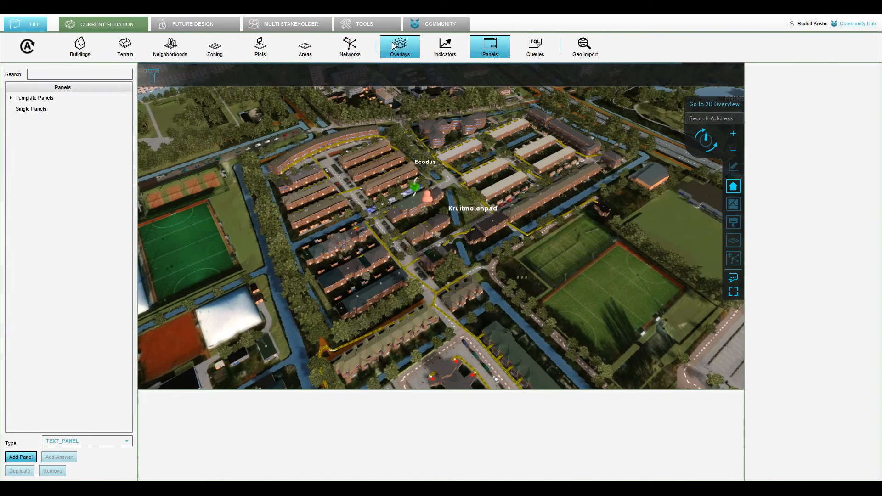
pyautogui.click(347, 50)
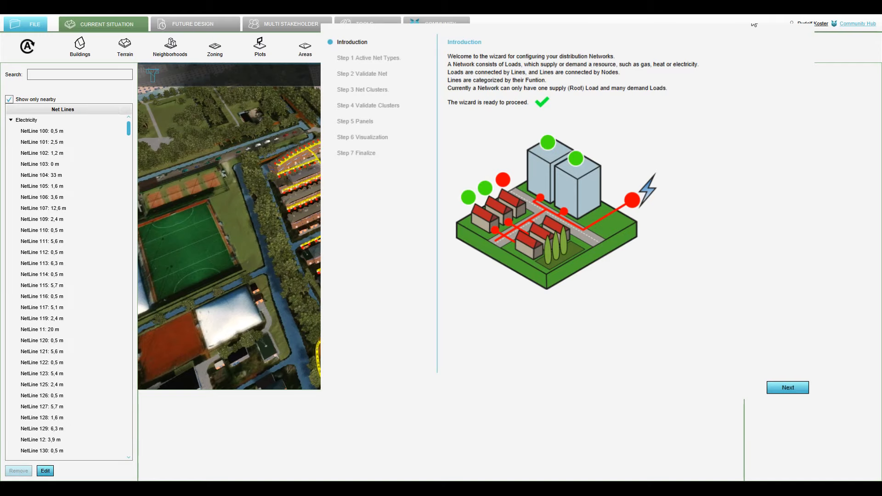
# Advance the distribution network wizard to the Net Clusters step, keeping ELECTRICITY as the active net type
pyautogui.moveTo(754, 25); pyautogui.dragTo(627, 24)
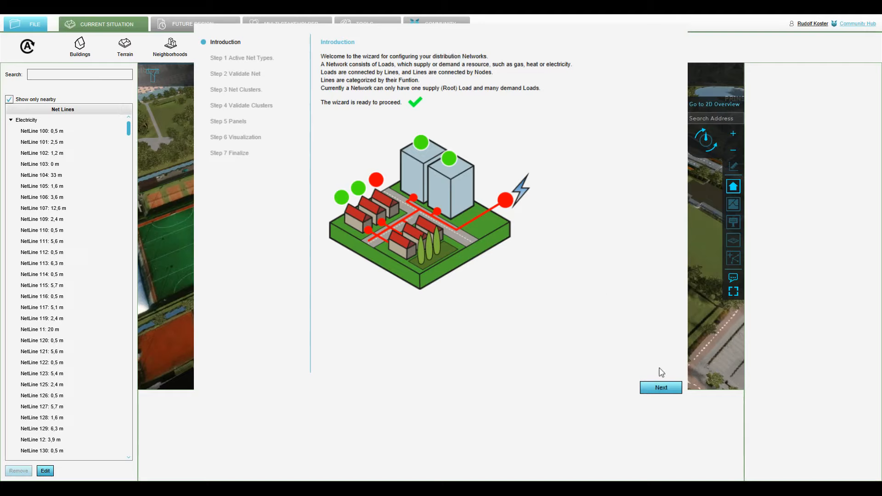
pyautogui.click(655, 389)
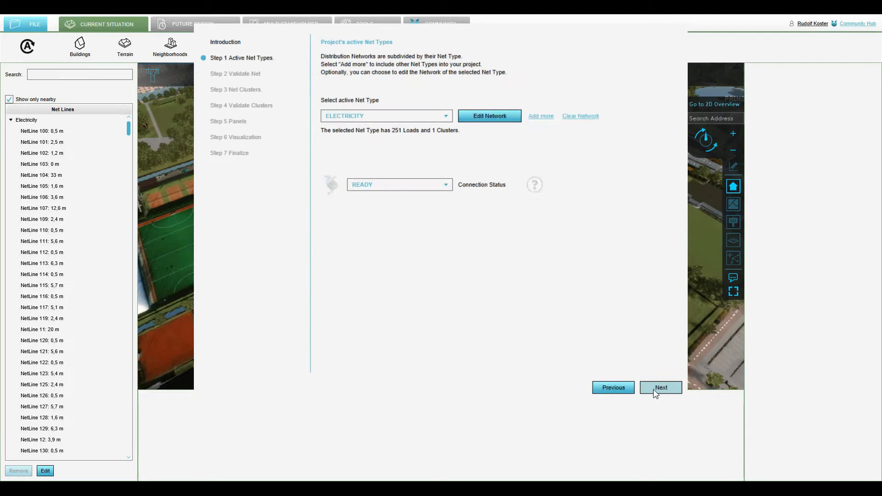
pyautogui.click(654, 390)
pyautogui.click(658, 390)
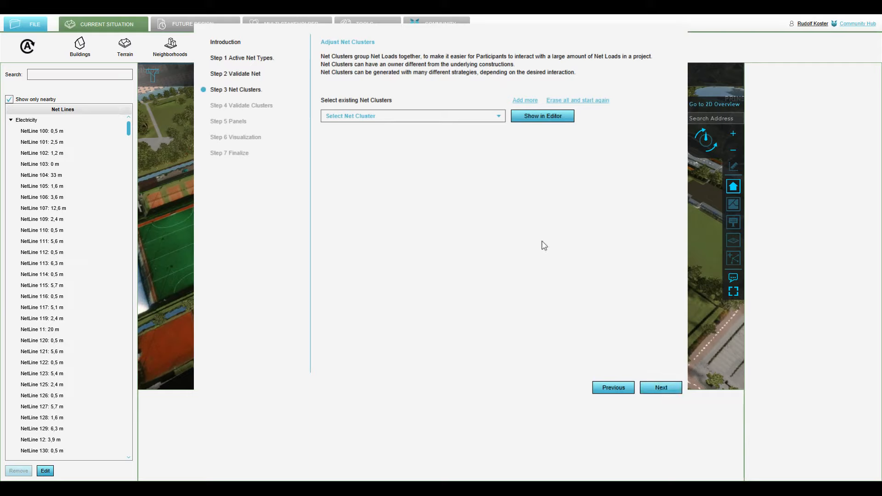
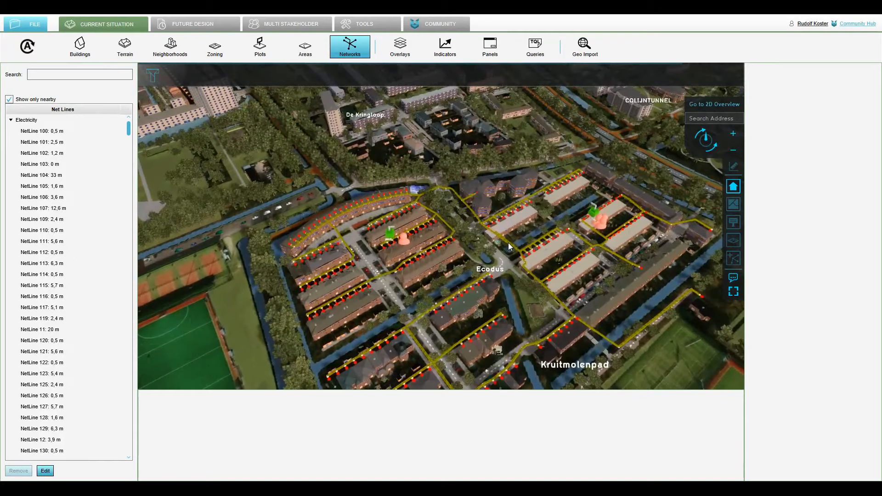
# Disconnect the net cluster east of Ecodus through its Network Interaction panel and close the panel
pyautogui.moveTo(508, 243); pyautogui.dragTo(421, 127)
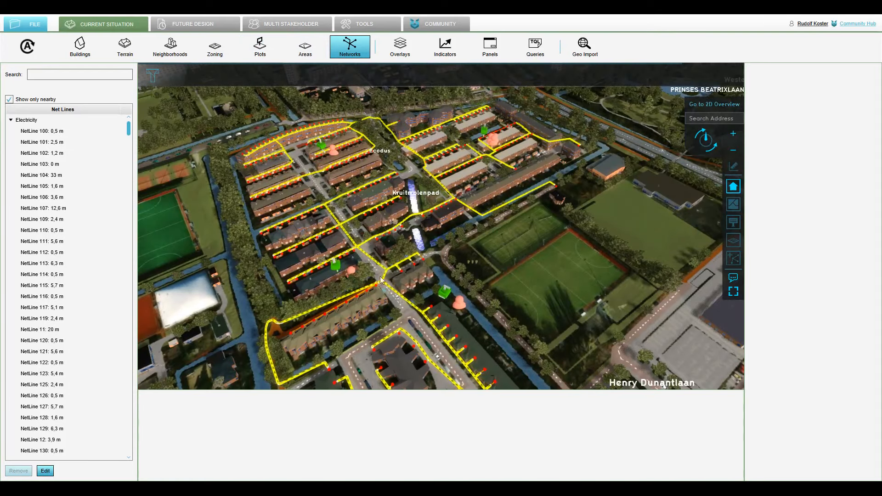
pyautogui.scroll(-2, 347, 218)
pyautogui.scroll(-3, 352, 225)
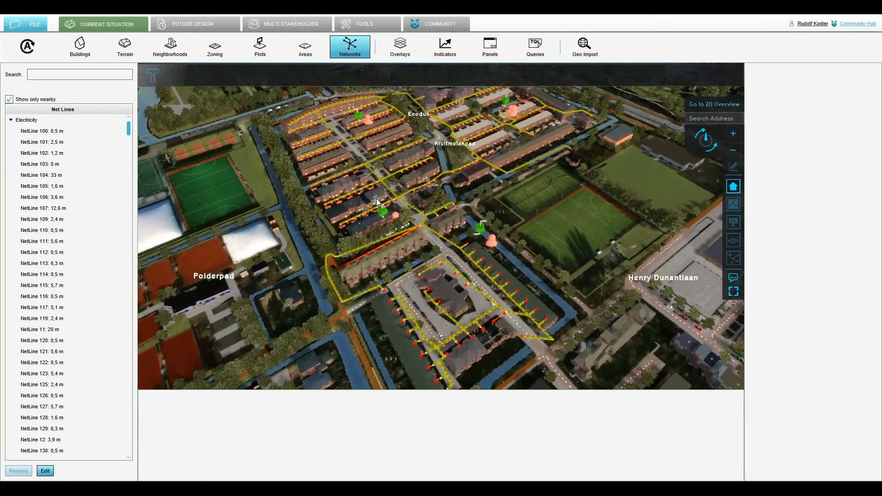
pyautogui.scroll(5, 386, 211)
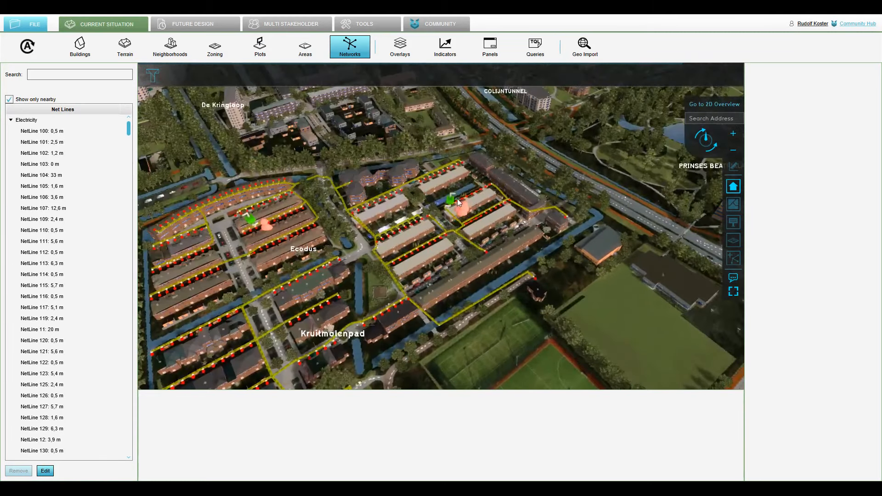
pyautogui.click(449, 197)
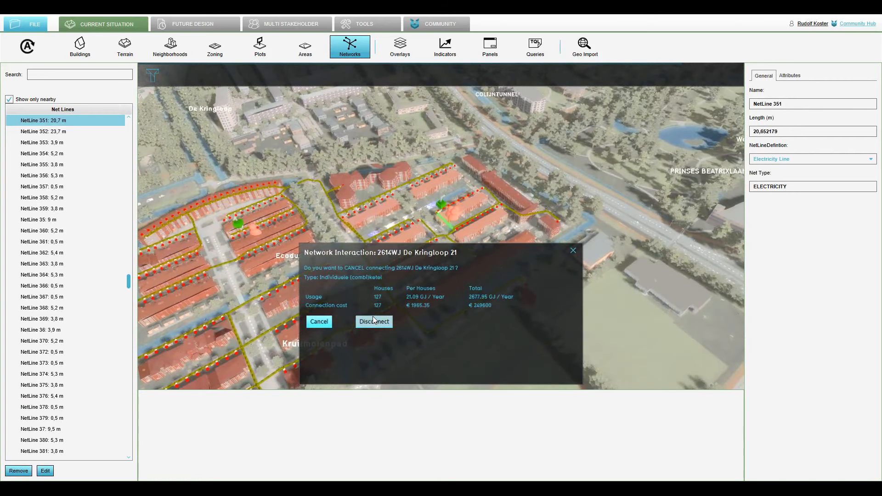
pyautogui.click(374, 321)
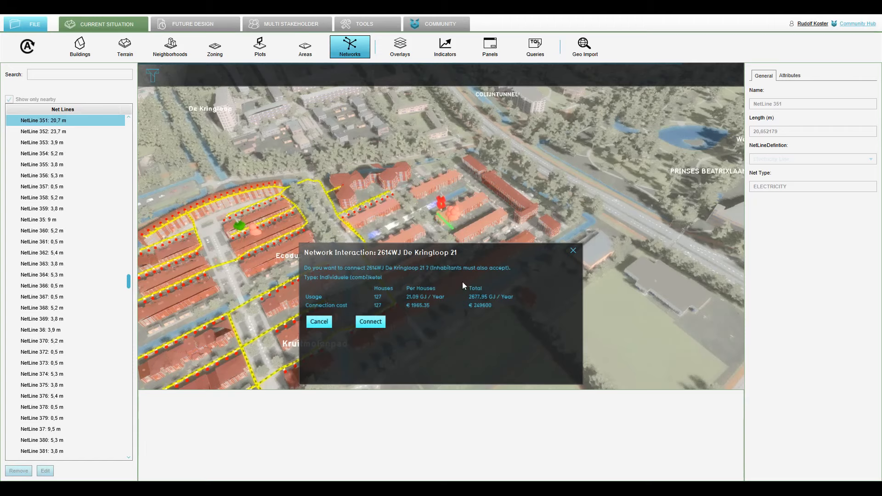
pyautogui.click(572, 251)
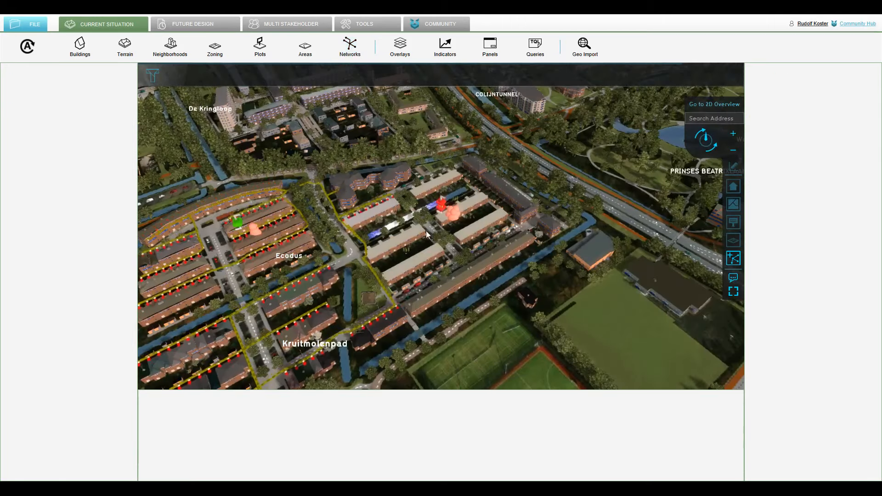
# Examine the network lines and the cluster markers across the neighbourhood, from Ecodus to the southern blocks and back
pyautogui.scroll(5, 437, 251)
pyautogui.scroll(-5, 415, 205)
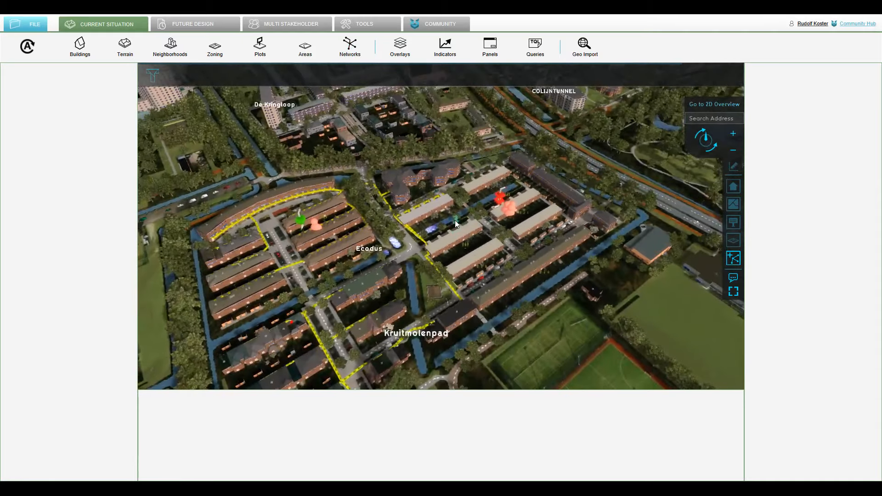
pyautogui.moveTo(455, 219); pyautogui.dragTo(517, 268)
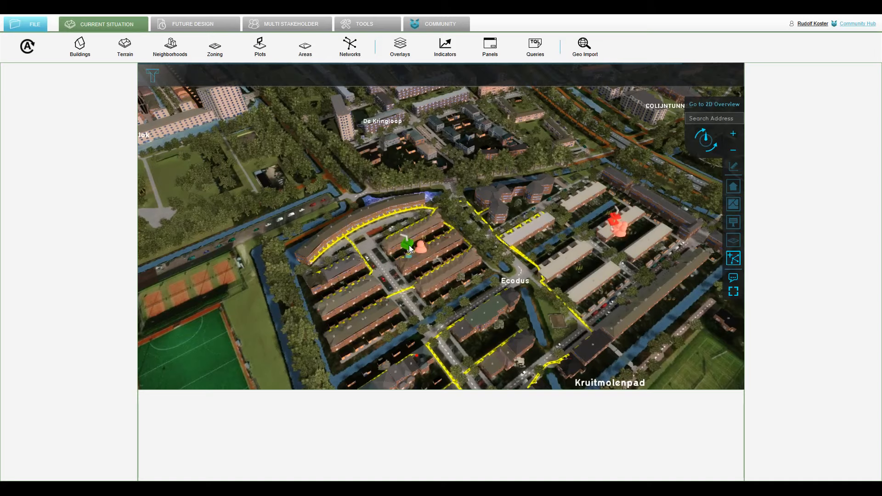
pyautogui.scroll(3, 385, 270)
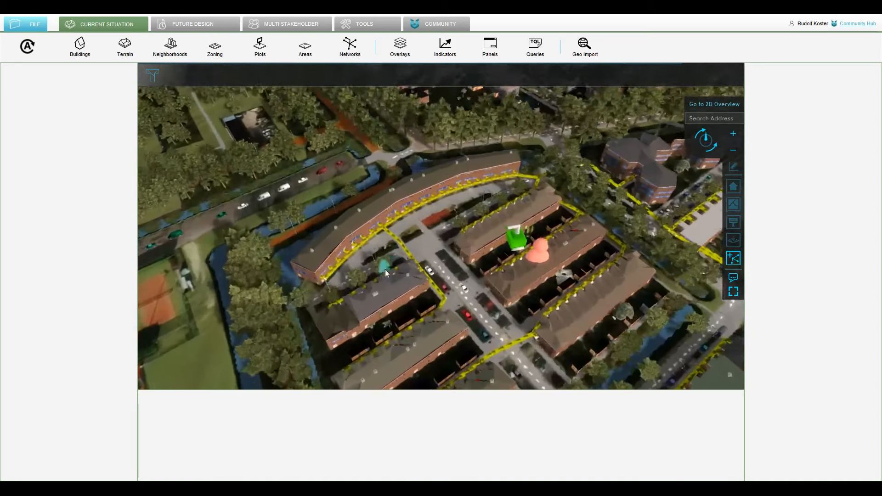
pyautogui.moveTo(385, 270); pyautogui.dragTo(398, 272)
pyautogui.moveTo(556, 299); pyautogui.dragTo(476, 182)
pyautogui.moveTo(515, 292); pyautogui.dragTo(437, 168)
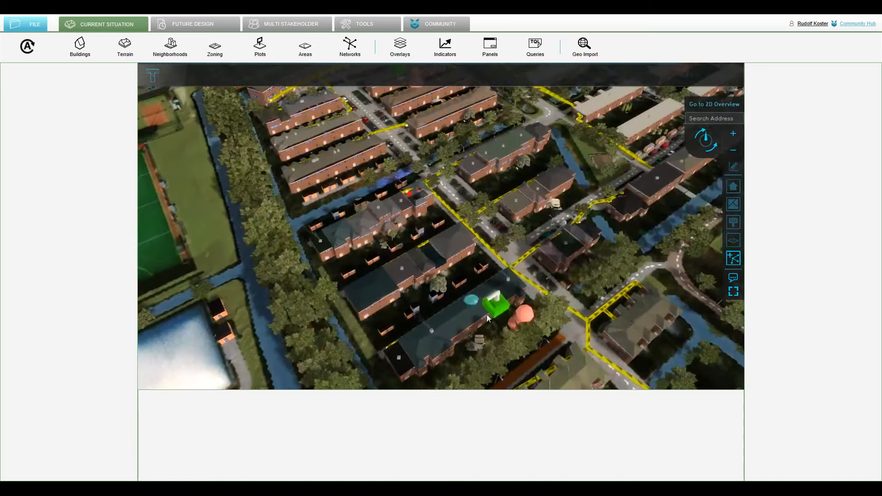
pyautogui.moveTo(544, 313); pyautogui.dragTo(349, 191)
pyautogui.moveTo(520, 301); pyautogui.dragTo(474, 260)
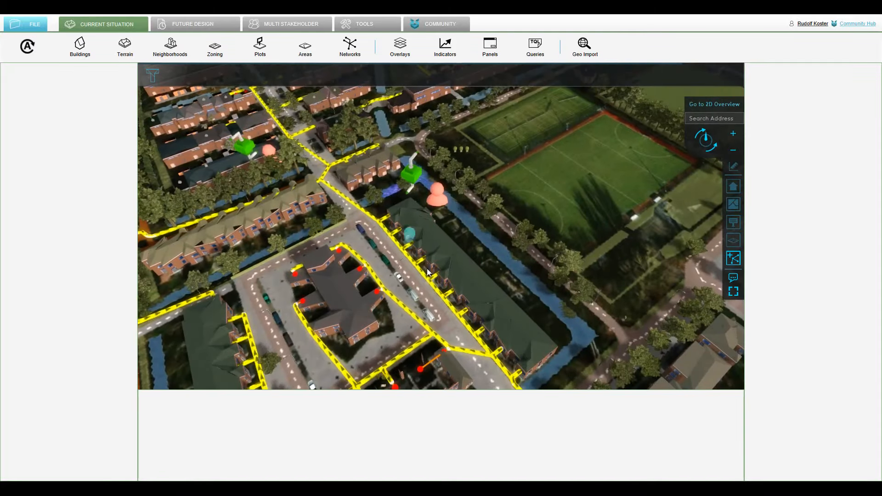
pyautogui.moveTo(479, 134); pyautogui.dragTo(517, 214)
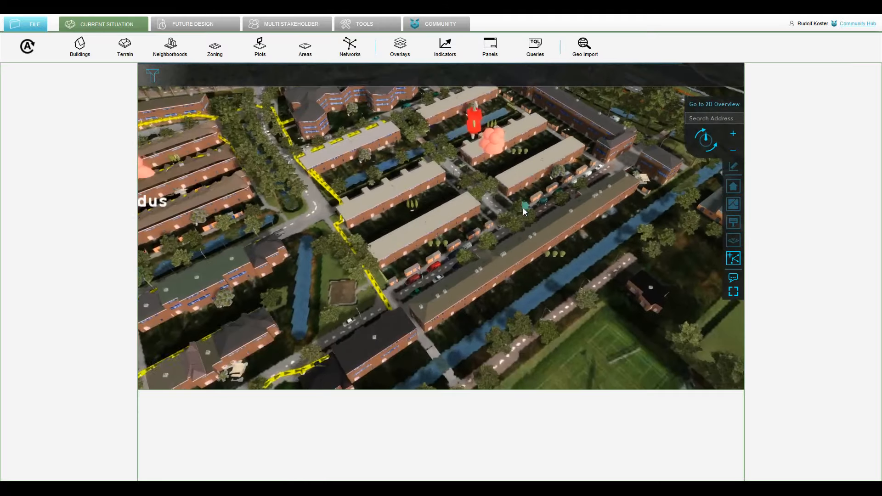
# Disconnect the southern net cluster beside the canal and sports fields, and close its Network Interaction panel
pyautogui.moveTo(337, 331); pyautogui.dragTo(450, 235)
pyautogui.moveTo(443, 311); pyautogui.dragTo(453, 207)
pyautogui.moveTo(449, 338); pyautogui.dragTo(467, 159)
pyautogui.click(462, 147)
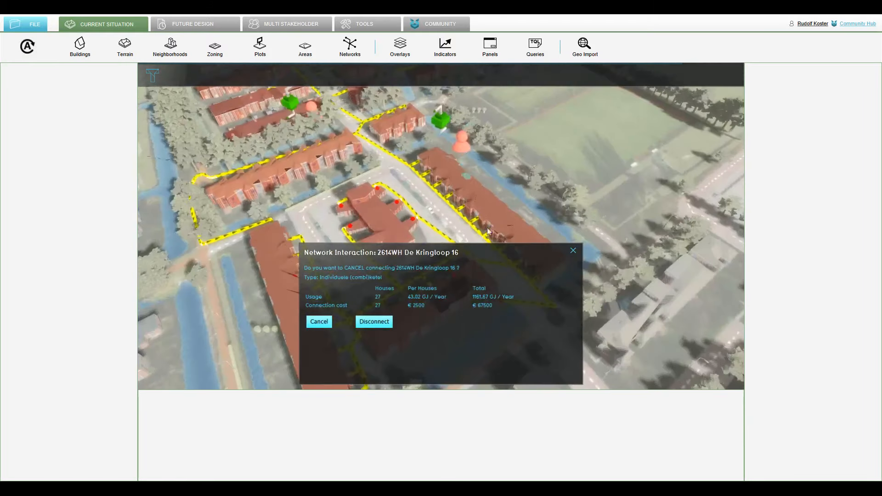
pyautogui.click(382, 324)
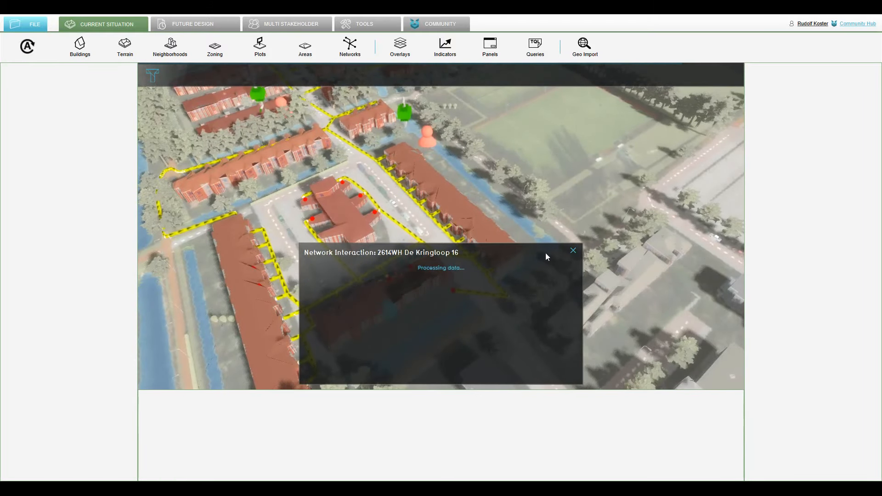
pyautogui.click(573, 252)
# Disconnect the net cluster on the house rows southwest of Kruitmolenpad through its Network Interaction panel
pyautogui.moveTo(459, 208); pyautogui.dragTo(470, 268)
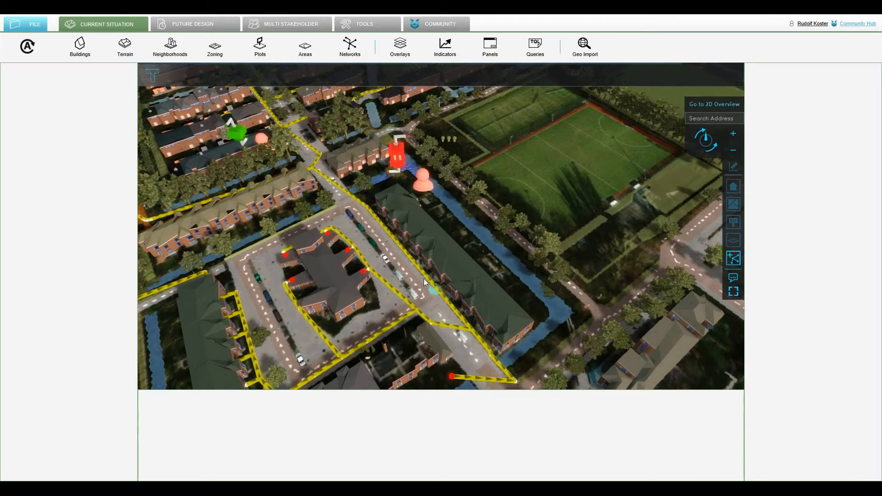
pyautogui.moveTo(305, 152); pyautogui.dragTo(565, 329)
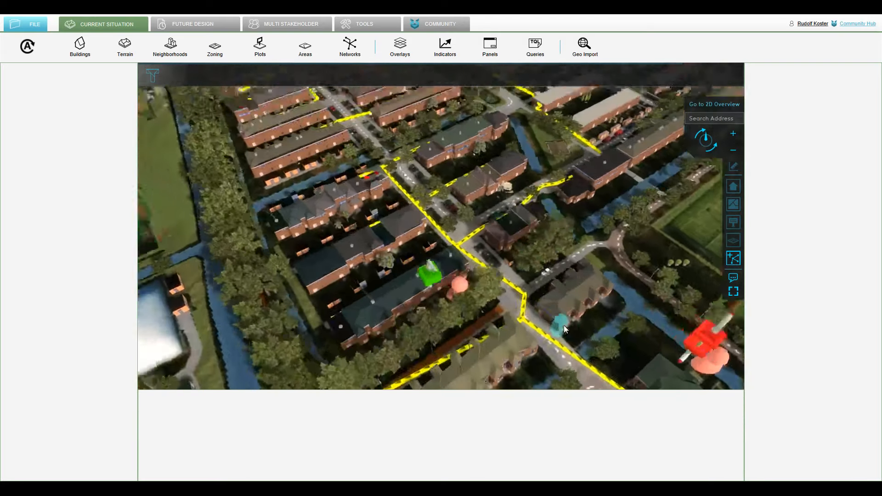
pyautogui.scroll(-4, 405, 183)
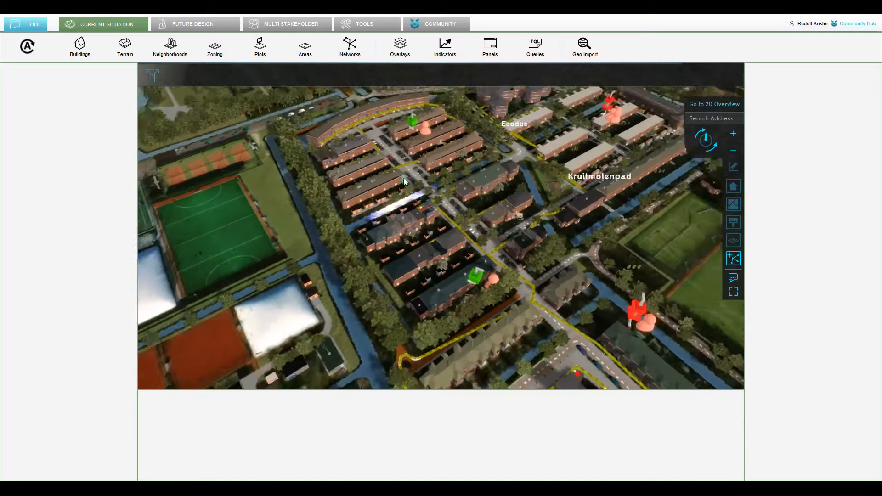
pyautogui.scroll(3, 481, 266)
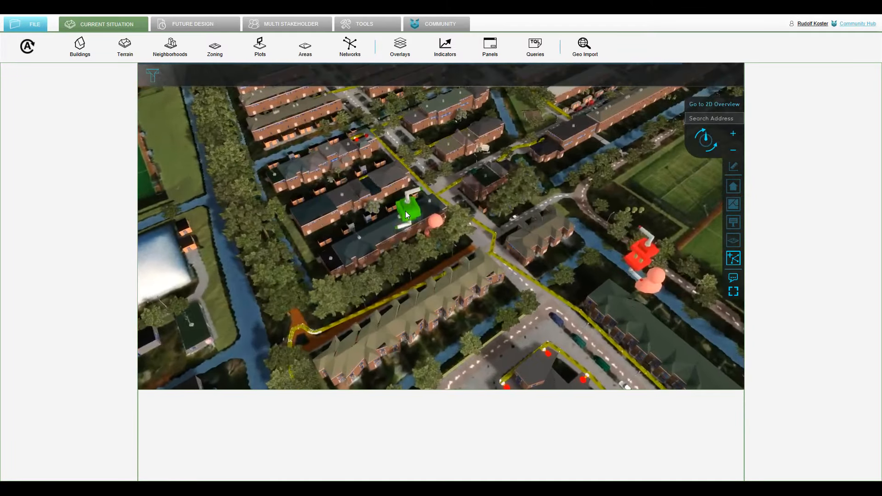
pyautogui.click(405, 211)
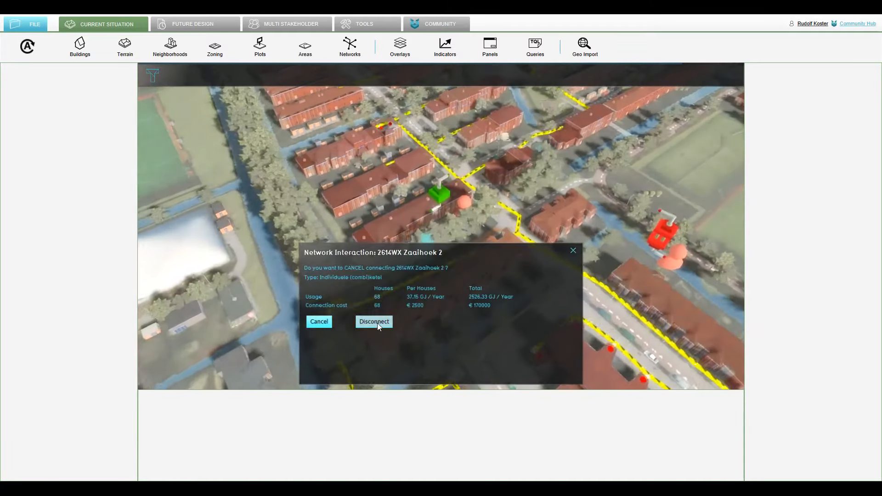
pyautogui.click(377, 323)
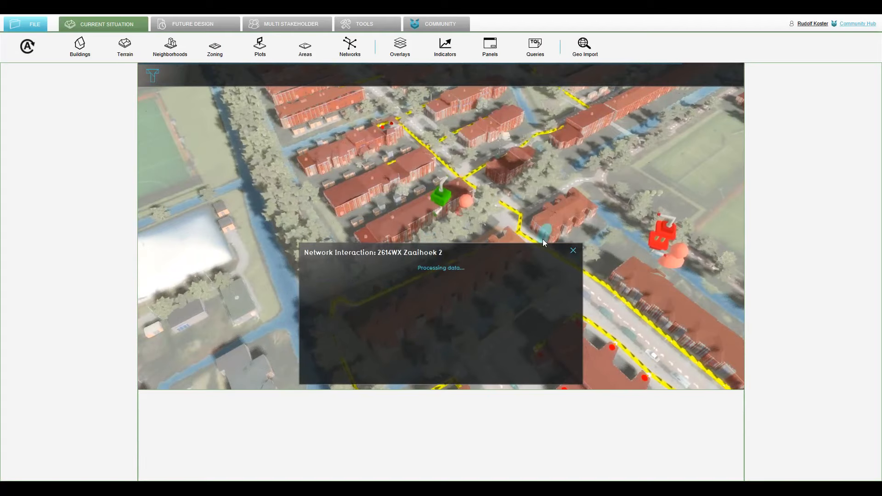
# Close the Network Interaction panel and examine the network lines from the curved house row near Ecodus to the southern blocks
pyautogui.click(573, 251)
pyautogui.scroll(2, 431, 244)
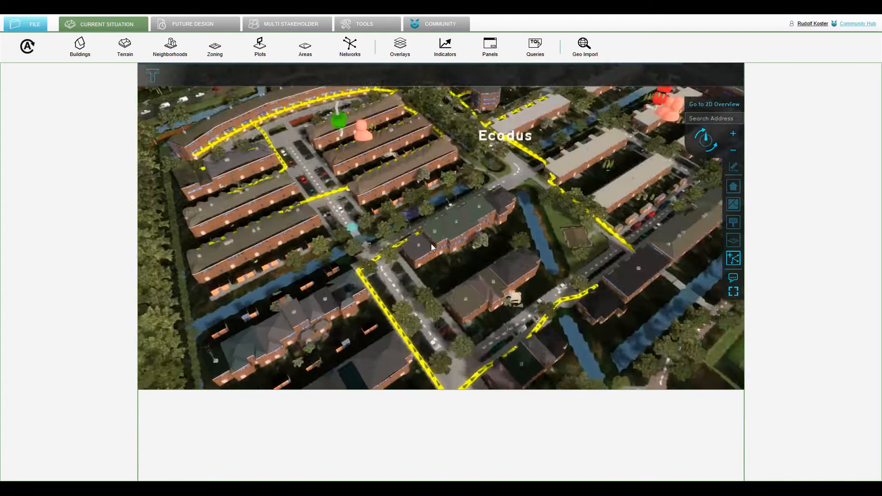
pyautogui.moveTo(431, 243); pyautogui.dragTo(435, 308)
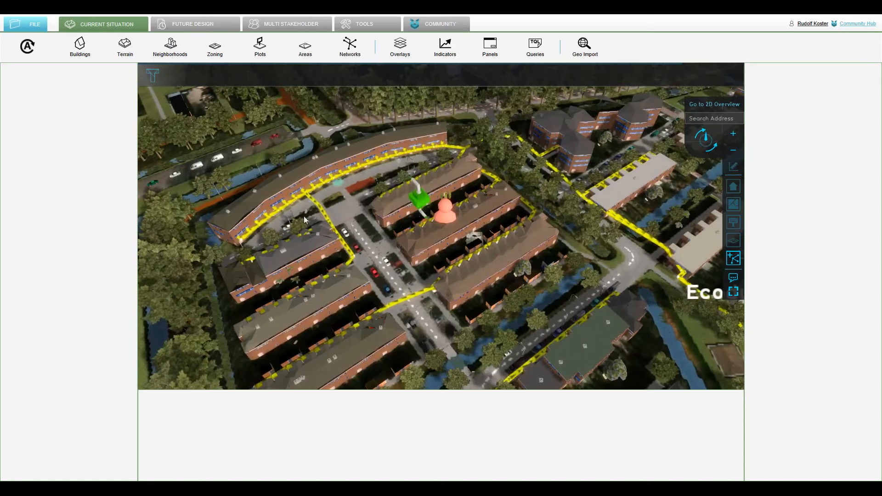
pyautogui.scroll(-3, 363, 199)
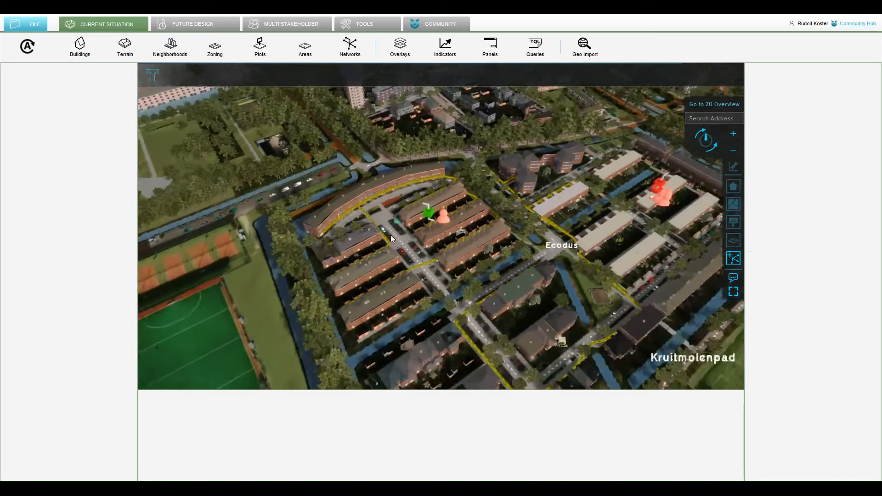
pyautogui.scroll(-2, 391, 236)
pyautogui.moveTo(498, 329); pyautogui.dragTo(396, 205)
pyautogui.moveTo(488, 301); pyautogui.dragTo(447, 237)
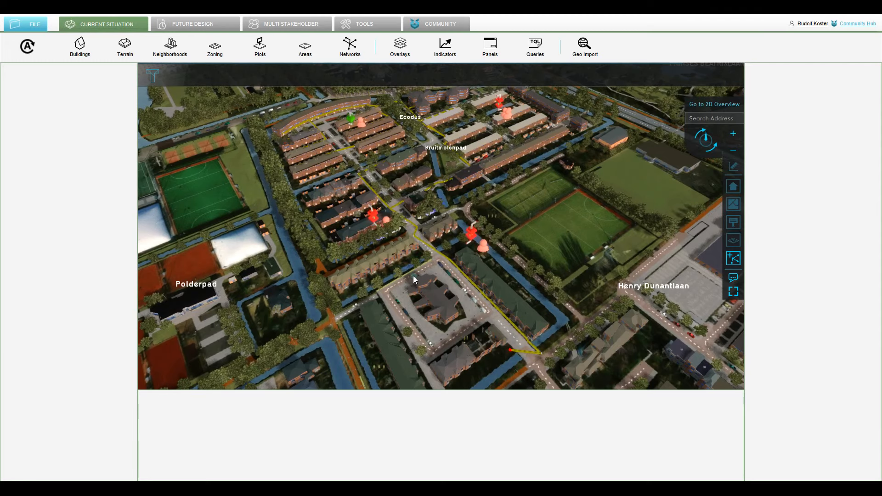
pyautogui.scroll(4, 466, 242)
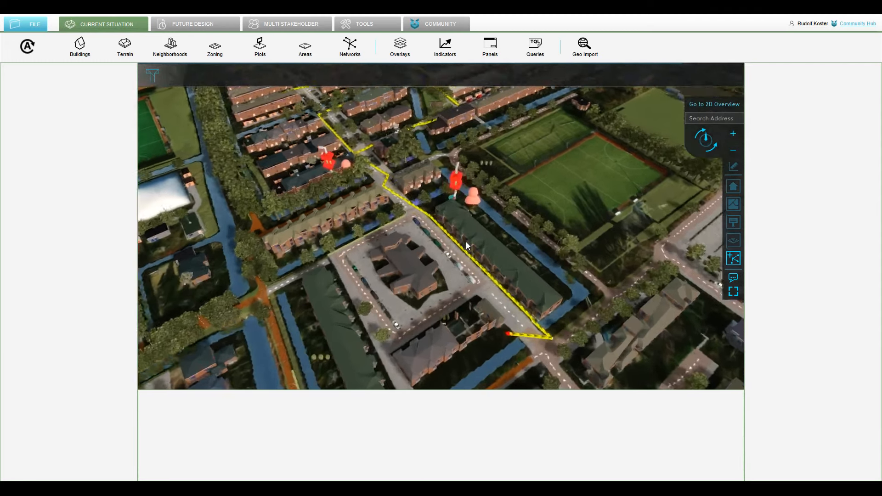
pyautogui.scroll(2, 466, 242)
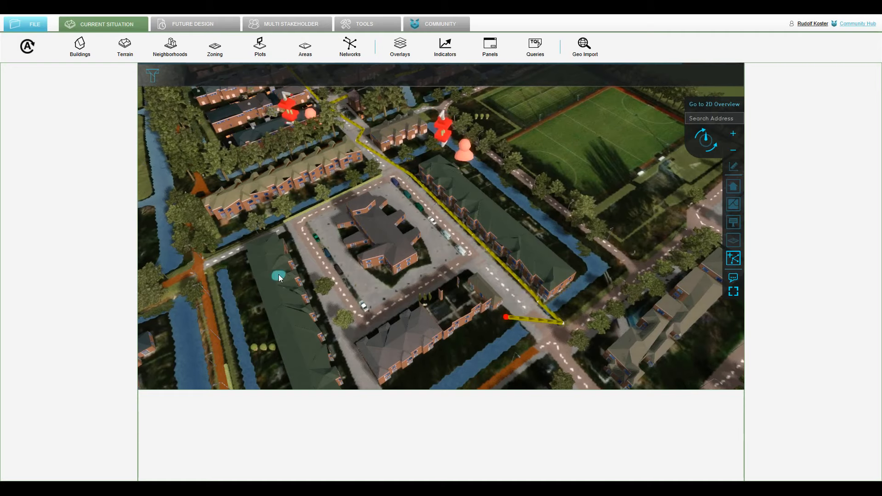
# Trace the network line between the southern canal-side blocks and the house rows southwest of Kruitmolenpad
pyautogui.moveTo(317, 146)
pyautogui.mouseDown()
pyautogui.moveTo(424, 247)
pyautogui.moveTo(412, 267)
pyautogui.mouseUp()
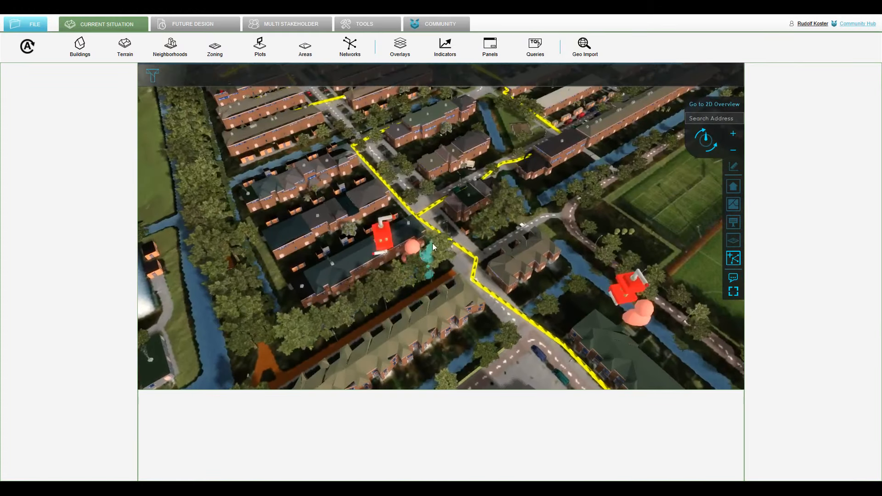
pyautogui.moveTo(571, 369); pyautogui.dragTo(444, 225)
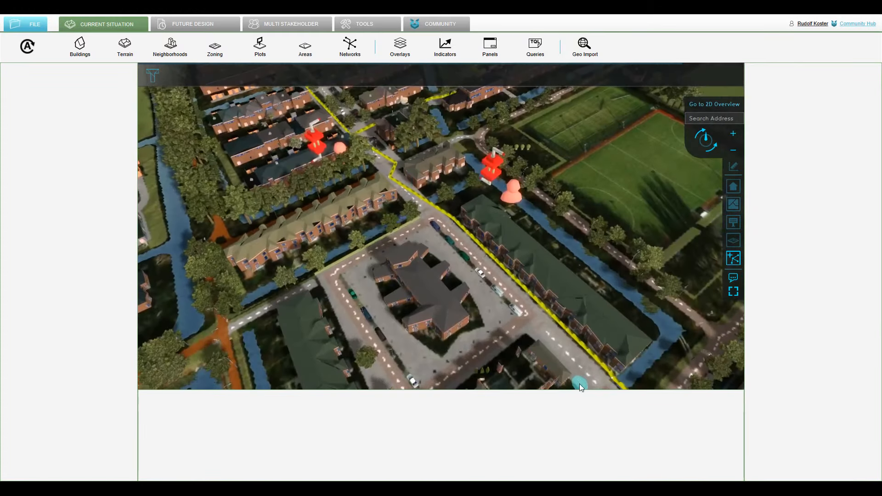
pyautogui.moveTo(580, 384); pyautogui.dragTo(511, 317)
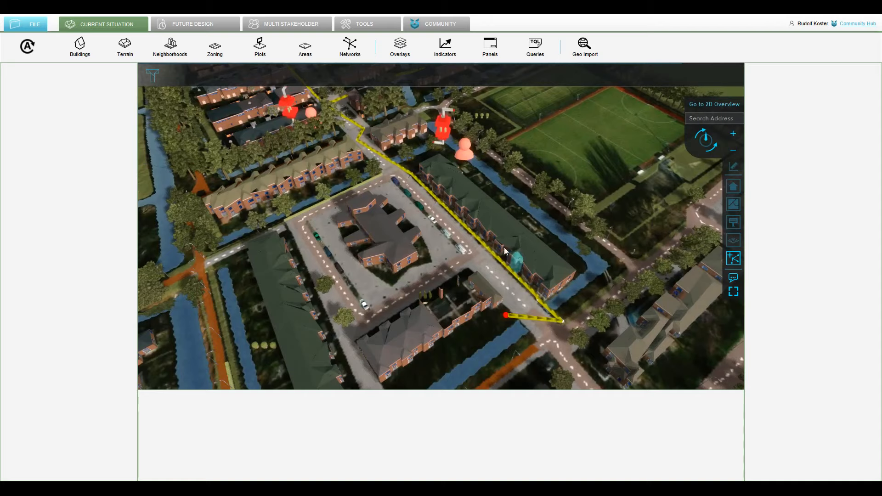
pyautogui.moveTo(363, 134); pyautogui.dragTo(437, 260)
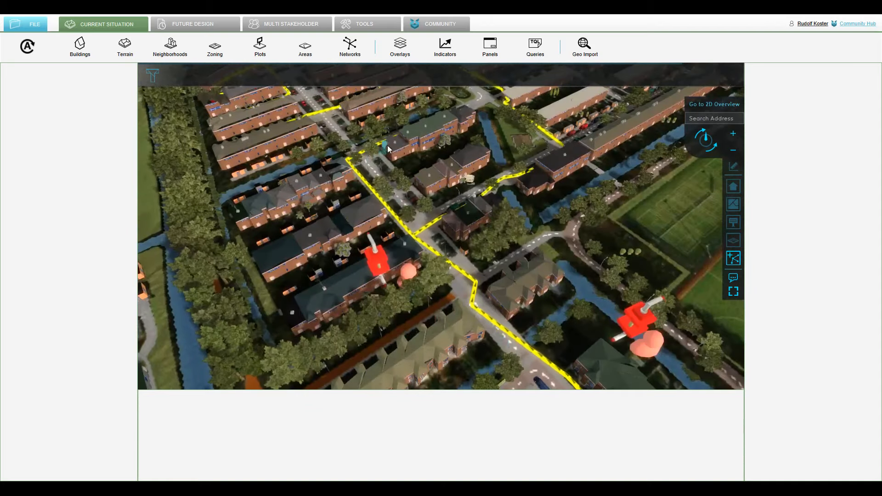
pyautogui.moveTo(386, 145); pyautogui.dragTo(399, 179)
pyautogui.moveTo(452, 257); pyautogui.dragTo(476, 211)
pyautogui.scroll(-5, 451, 245)
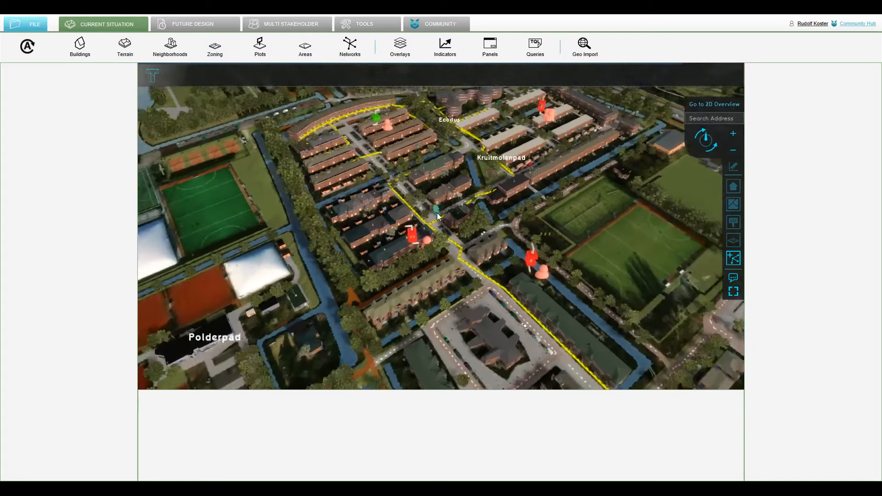
# Examine the network lines and cluster markers around Ecodus and Kruitmolenpad, including the rows to the east and the whole neighbourhood
pyautogui.scroll(5, 453, 162)
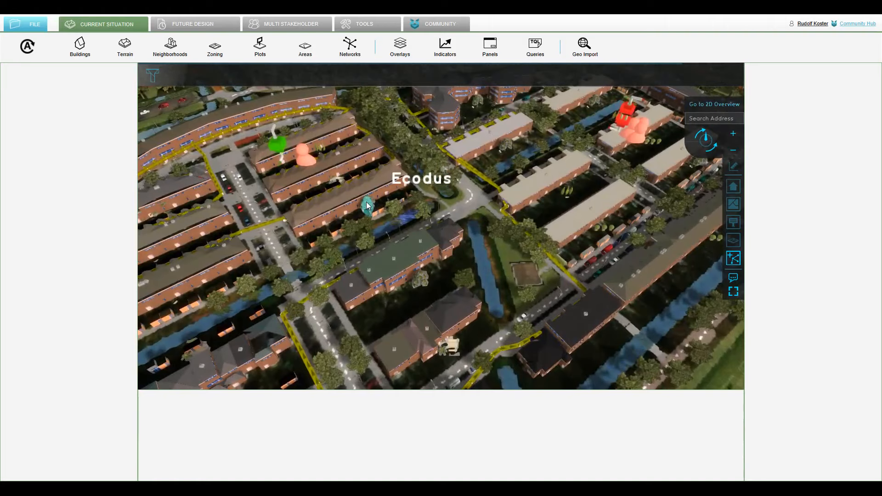
pyautogui.moveTo(484, 156); pyautogui.dragTo(455, 213)
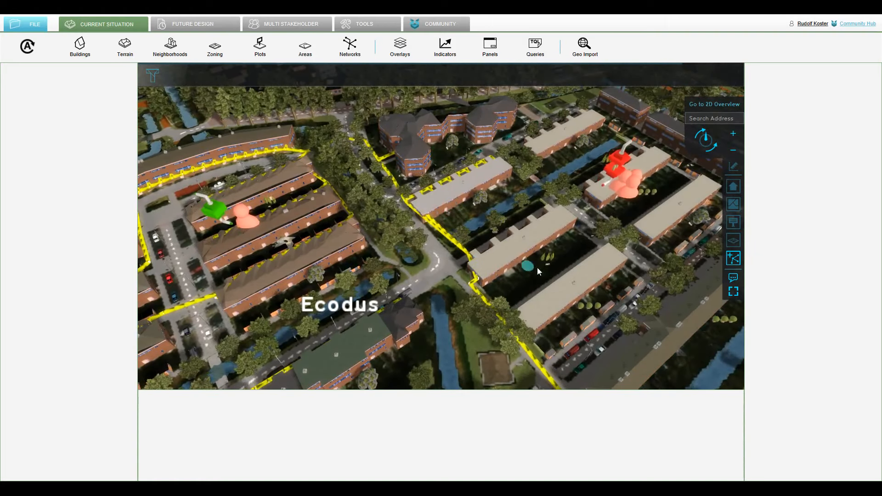
pyautogui.moveTo(537, 269); pyautogui.dragTo(484, 263)
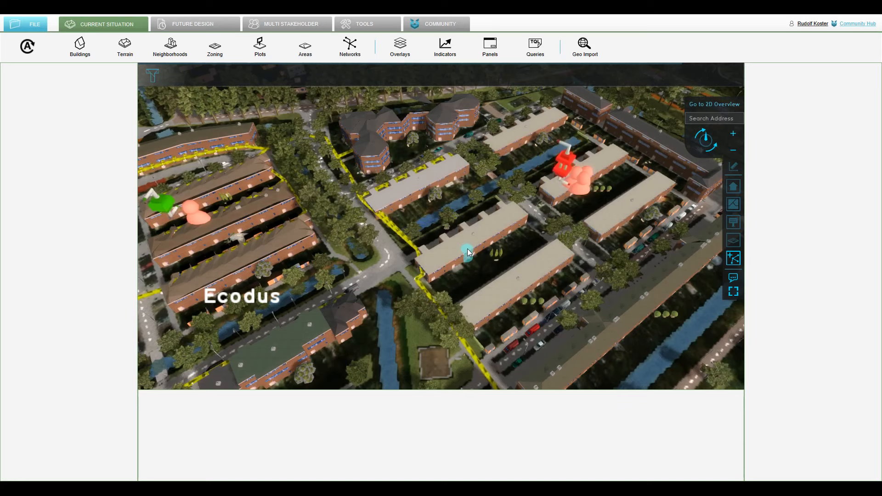
pyautogui.moveTo(422, 308); pyautogui.dragTo(480, 168)
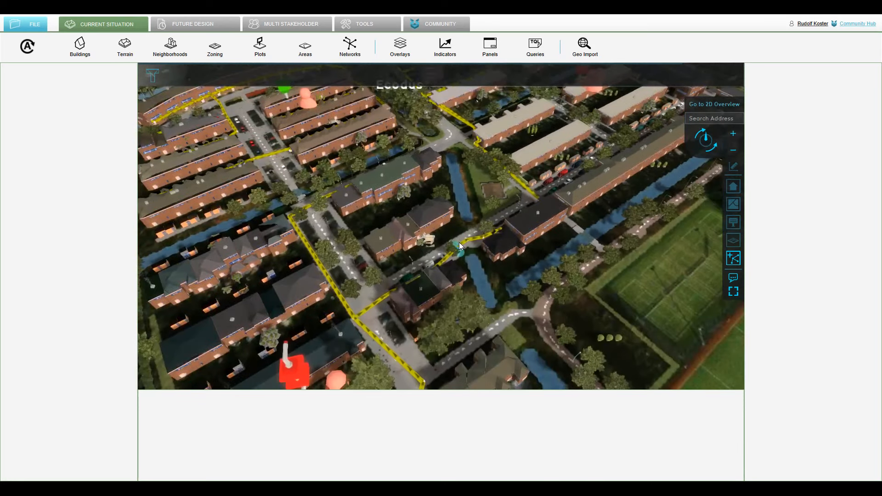
pyautogui.moveTo(514, 291); pyautogui.dragTo(526, 233)
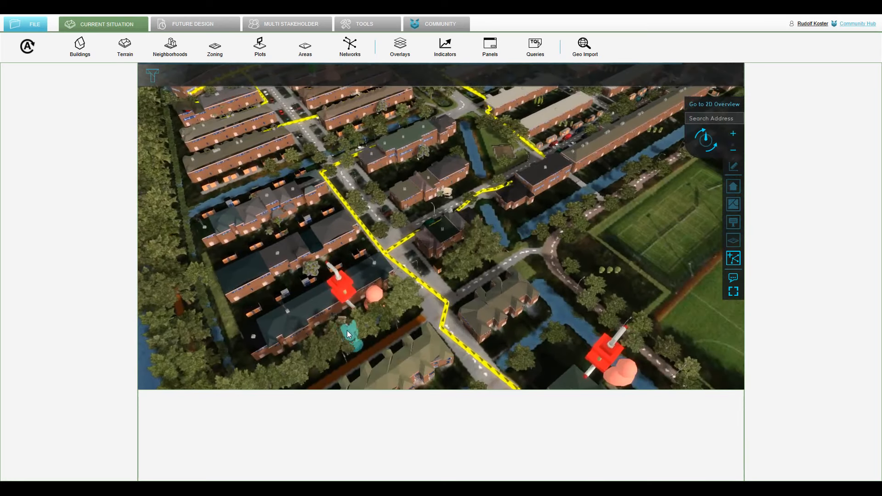
pyautogui.moveTo(481, 278); pyautogui.dragTo(428, 239)
pyautogui.scroll(-5, 449, 225)
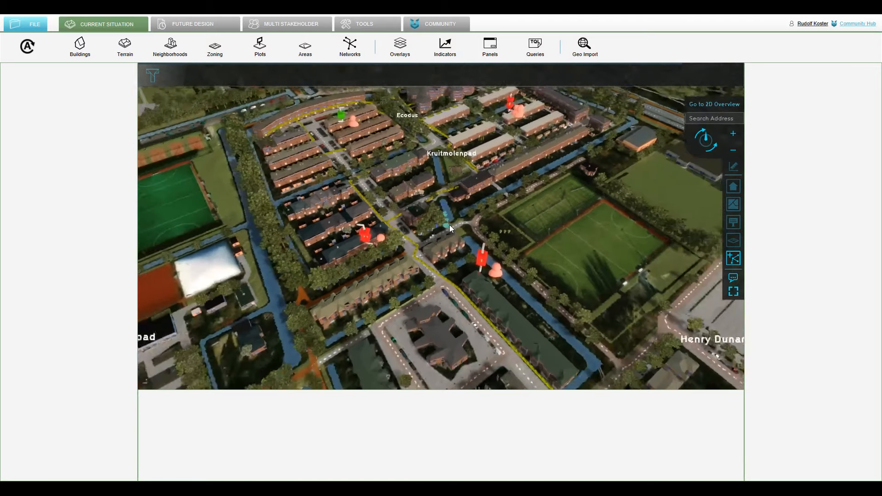
pyautogui.scroll(-2, 449, 225)
pyautogui.moveTo(450, 197); pyautogui.dragTo(428, 228)
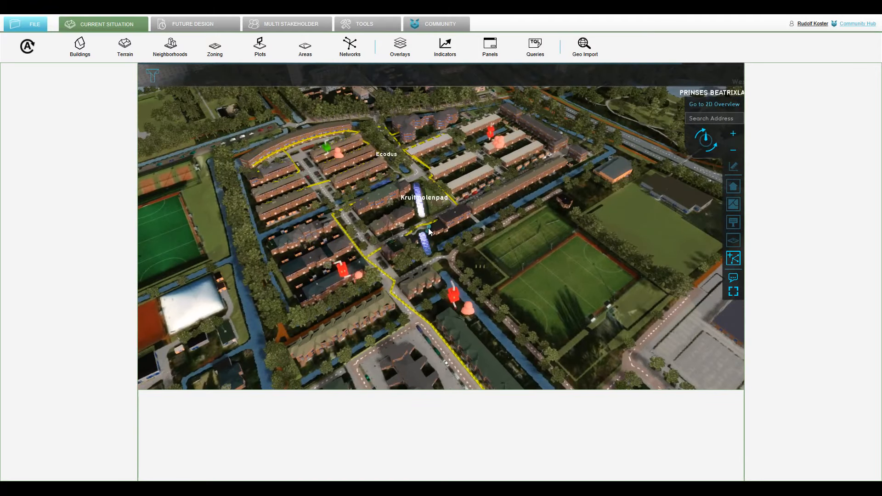
# Switch to the multi-stakeholder phase and back to the current situation, and review the Network Interaction template panel and two of its cluster panels
pyautogui.click(272, 26)
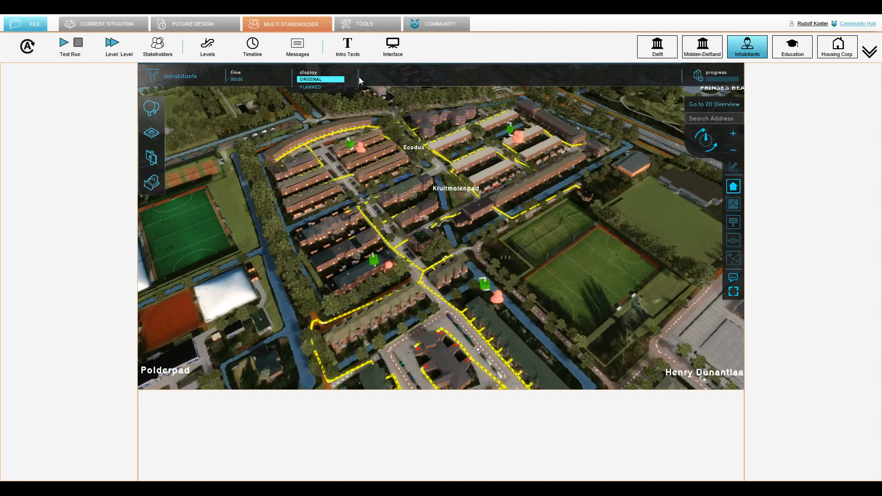
pyautogui.click(131, 26)
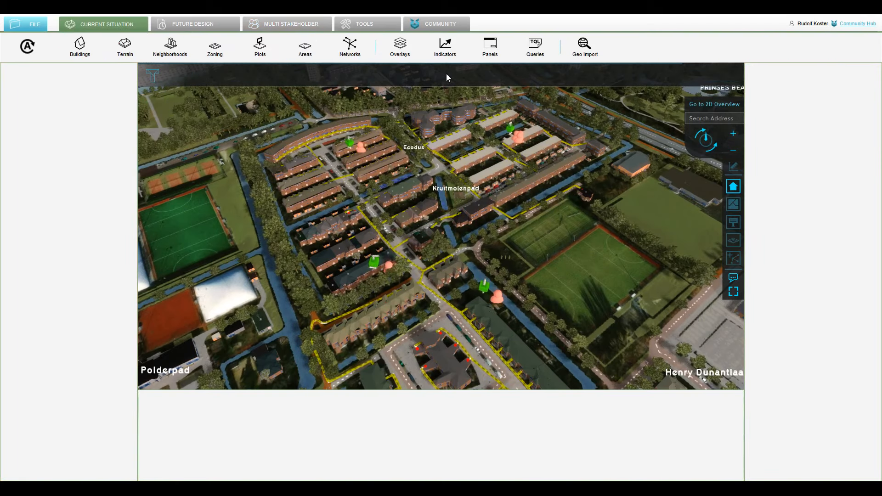
pyautogui.click(493, 47)
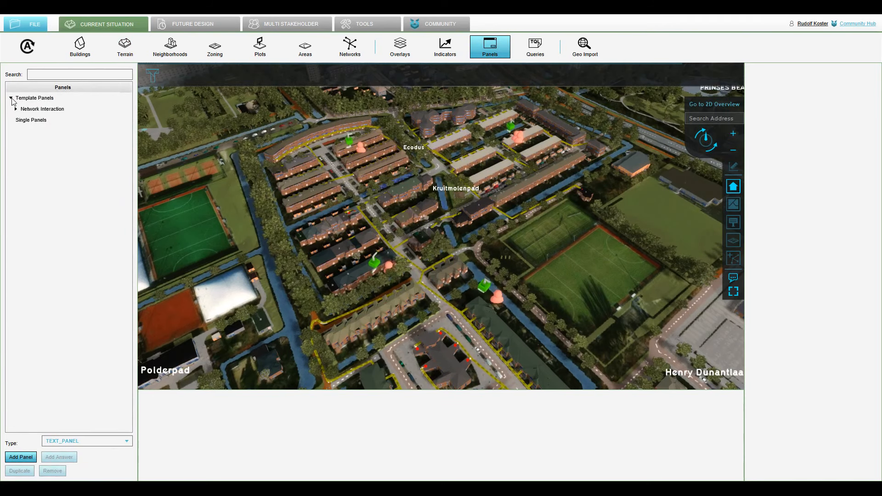
pyautogui.click(16, 110)
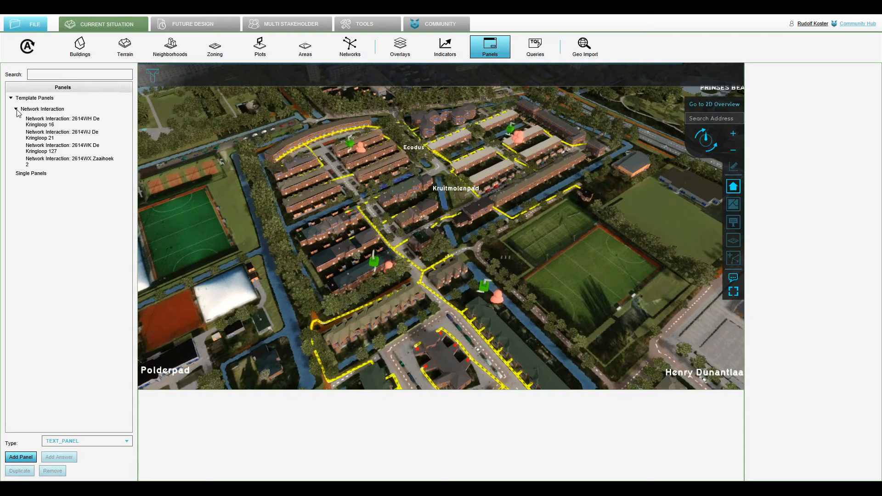
pyautogui.click(43, 108)
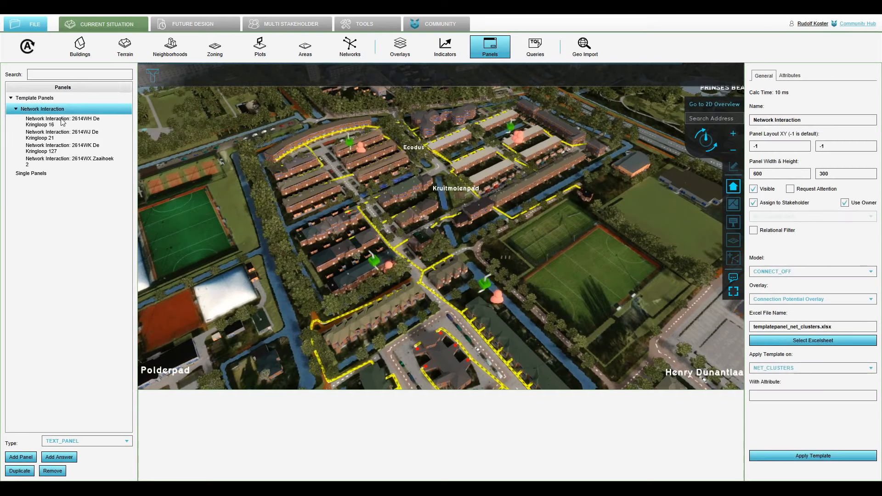
pyautogui.click(65, 134)
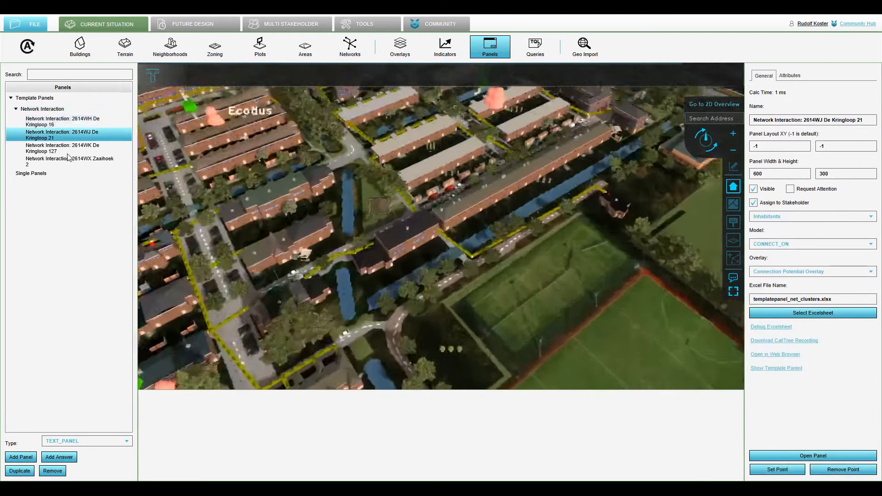
pyautogui.click(68, 158)
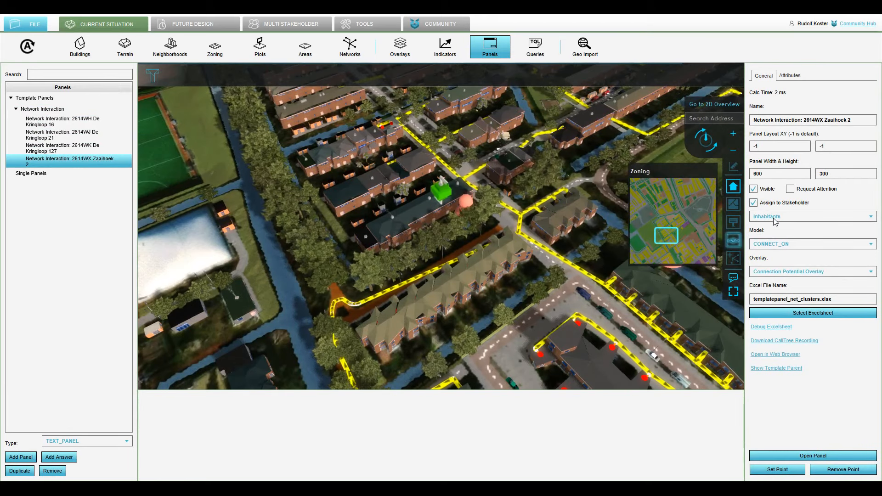
# Duplicate the Network Interaction template panel and select the copy
pyautogui.click(58, 110)
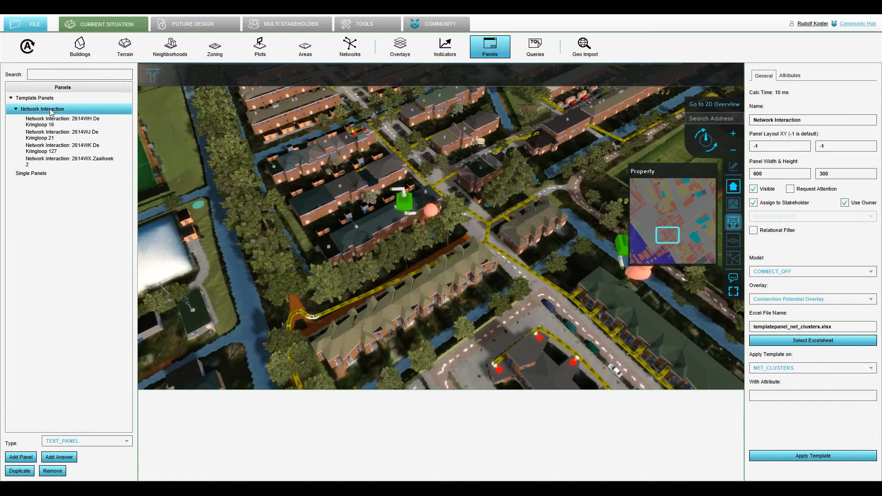
pyautogui.click(21, 471)
pyautogui.click(62, 166)
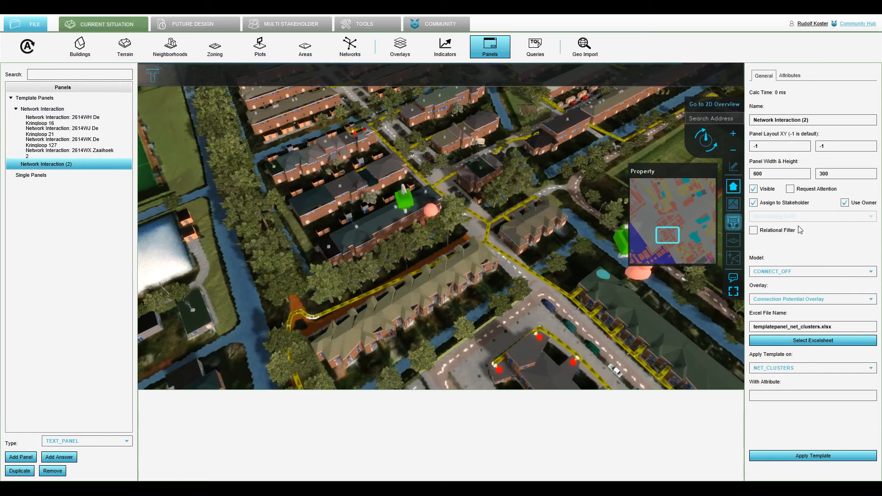
# Turn off Use Owner for Municipality Delft, enable the NETOWNER relational filter, and apply the duplicated template to the net clusters
pyautogui.click(845, 203)
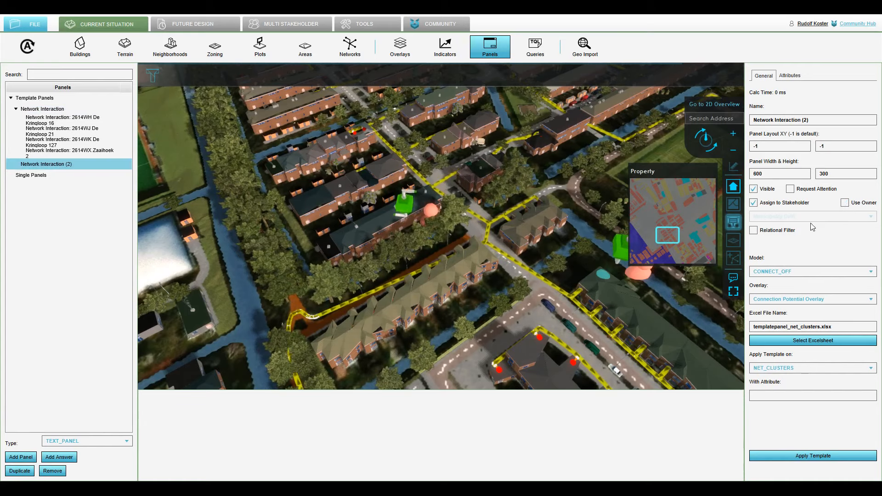
pyautogui.click(780, 232)
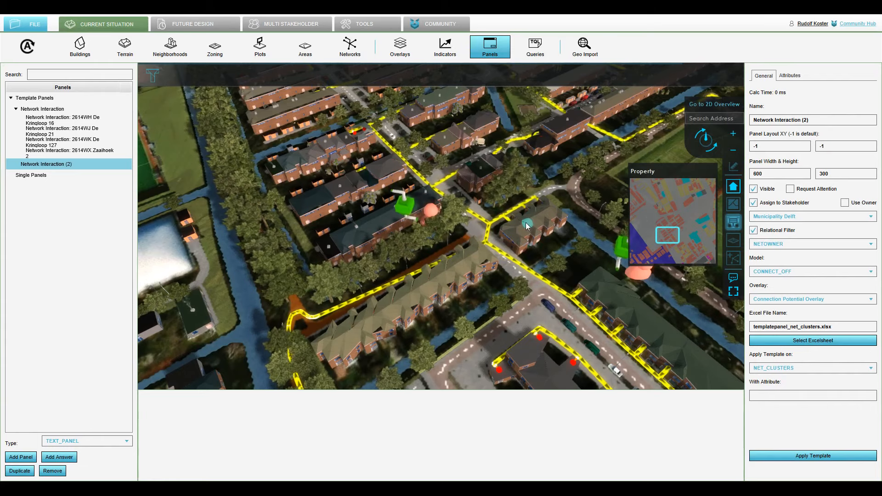
pyautogui.moveTo(524, 224); pyautogui.dragTo(486, 206)
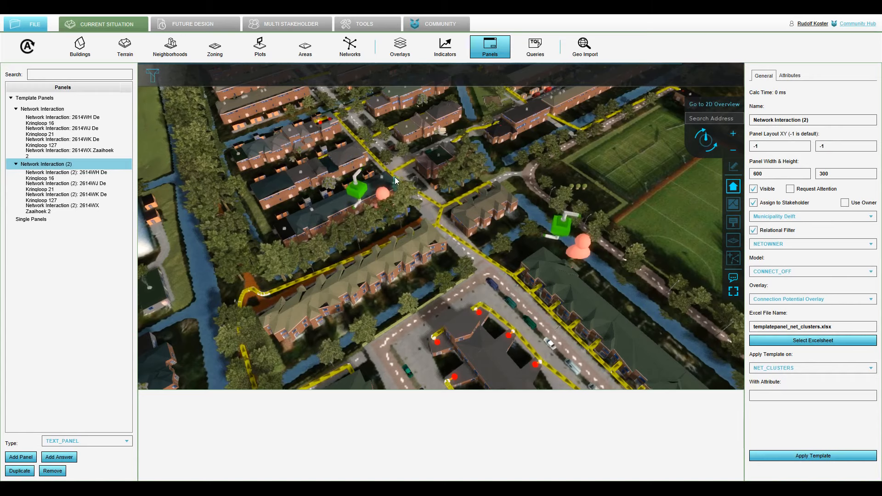
# Open the general net settings of the networks
pyautogui.scroll(2, 392, 244)
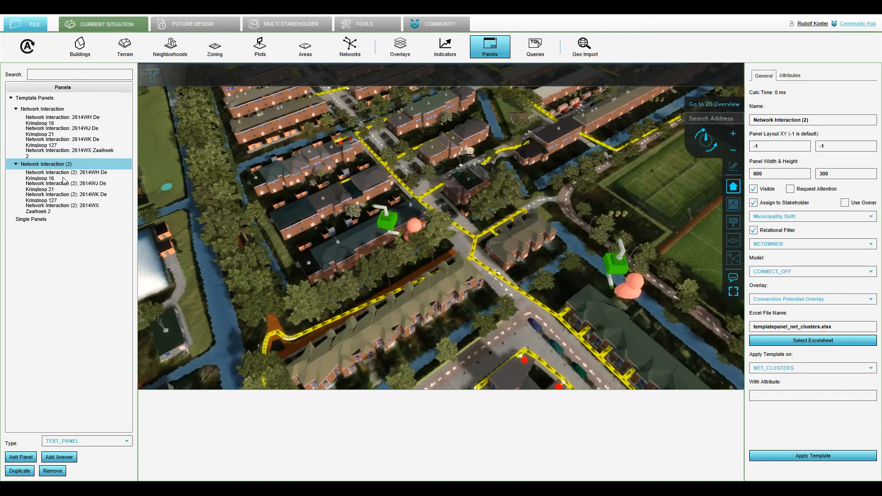
pyautogui.scroll(-10, 391, 209)
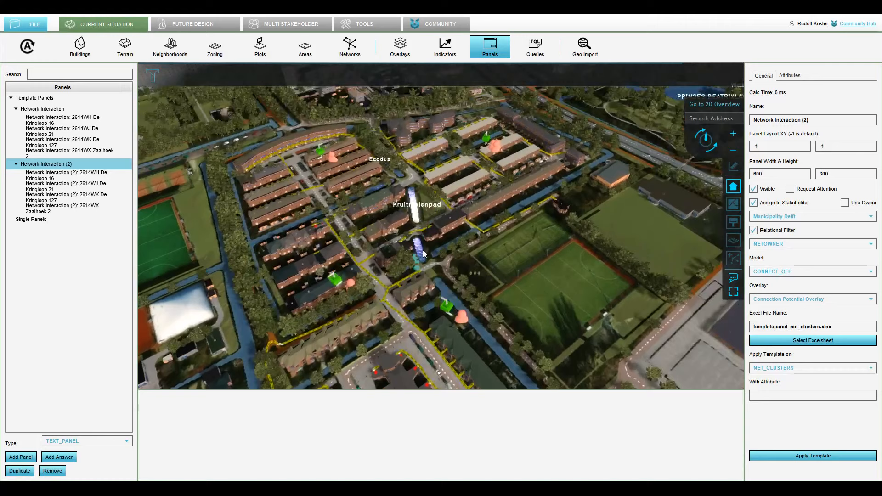
pyautogui.scroll(3, 423, 250)
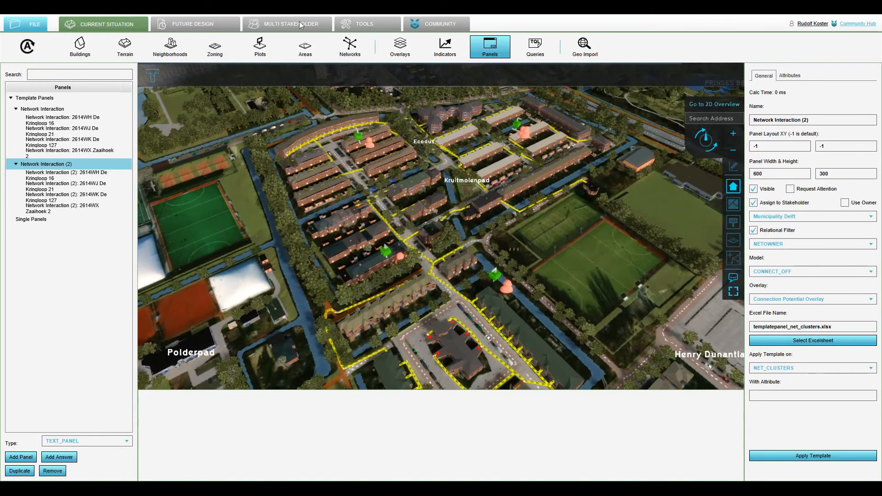
pyautogui.click(352, 44)
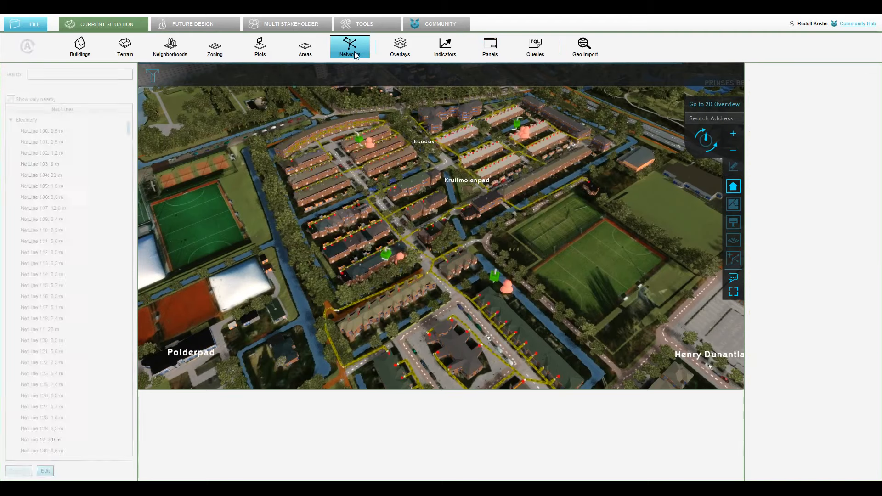
pyautogui.click(352, 91)
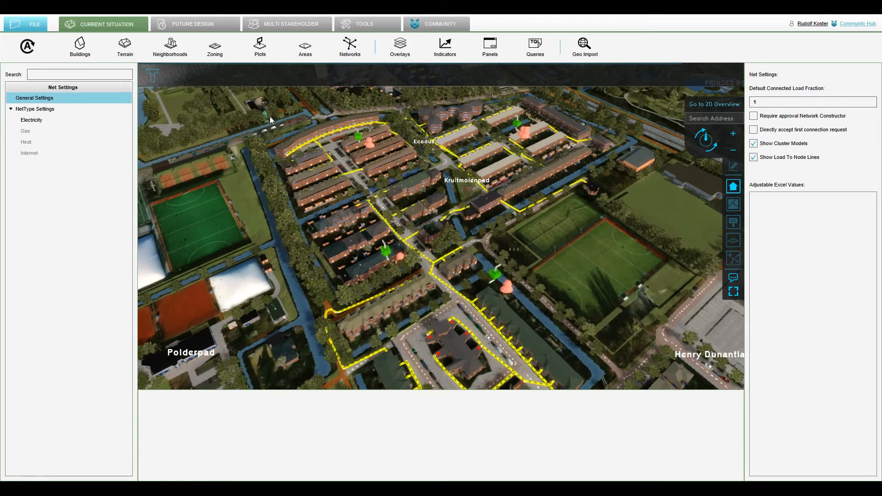
# Enable Require approval Network Constructor in the general net settings and switch to the multi-stakeholder phase
pyautogui.click(42, 99)
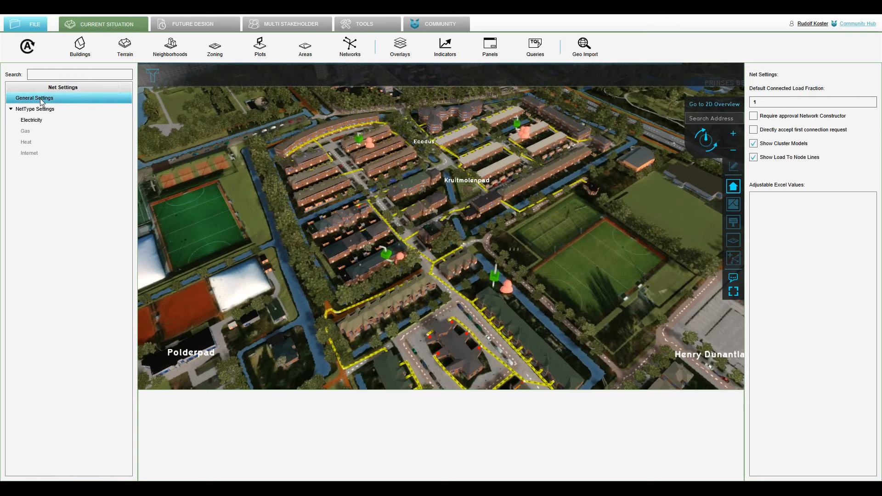
pyautogui.click(754, 117)
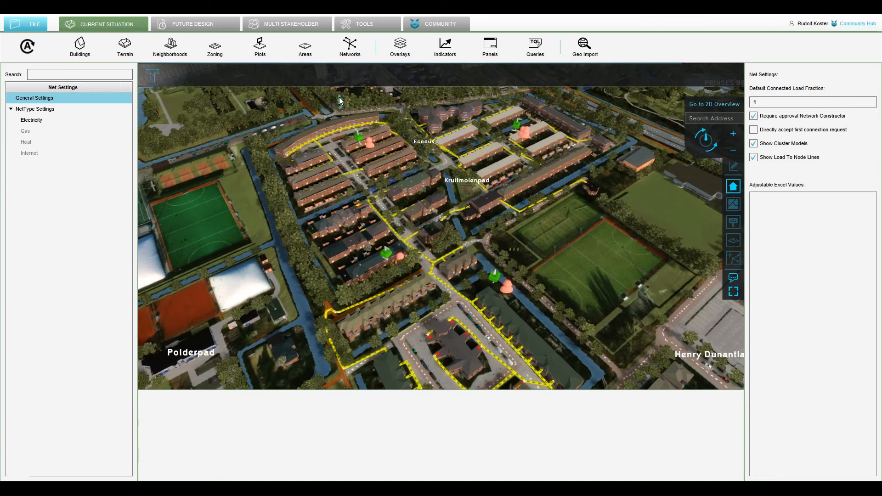
pyautogui.click(301, 26)
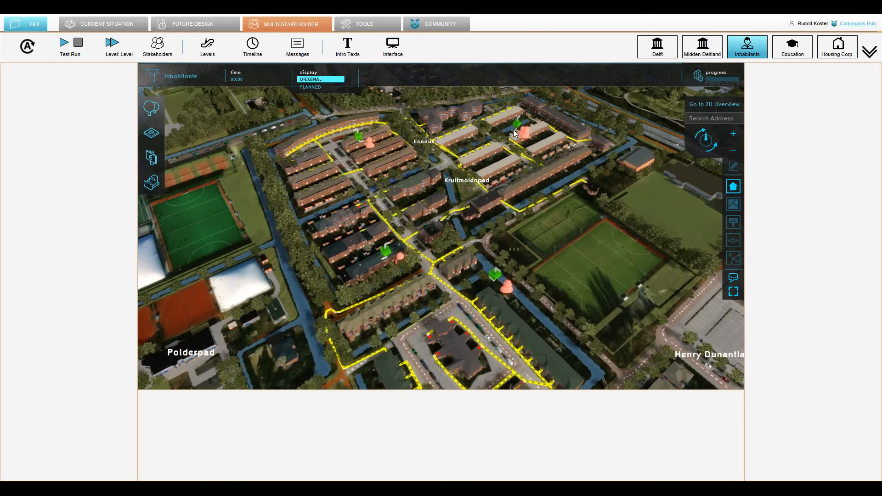
# As Inhabitants, disconnect the net cluster among the flat-roofed row houses and close its interaction panel
pyautogui.scroll(5, 513, 130)
pyautogui.scroll(-1, 487, 209)
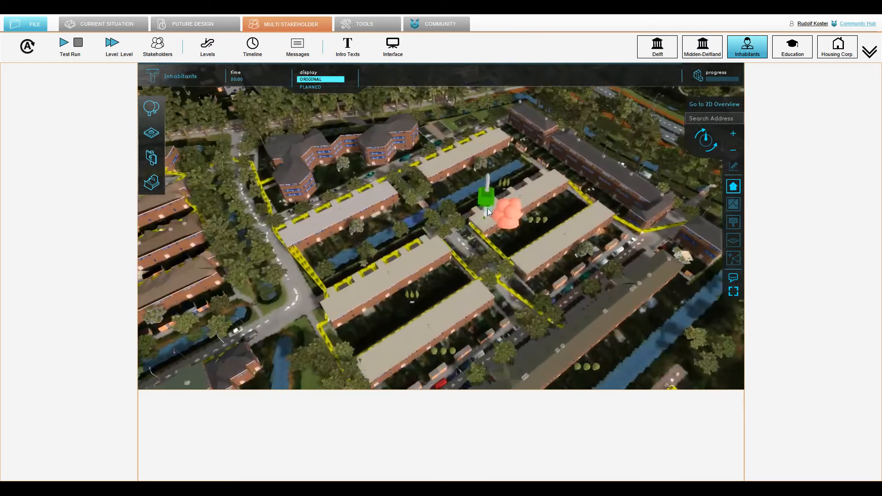
pyautogui.click(488, 211)
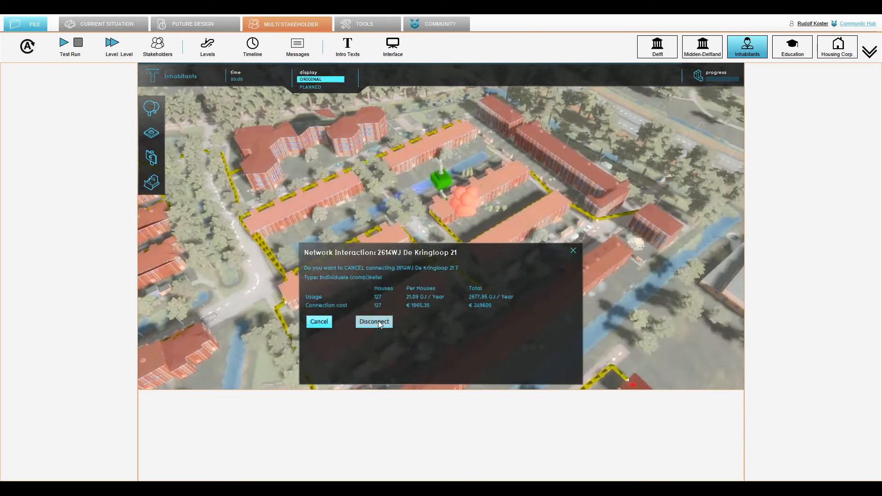
pyautogui.click(375, 322)
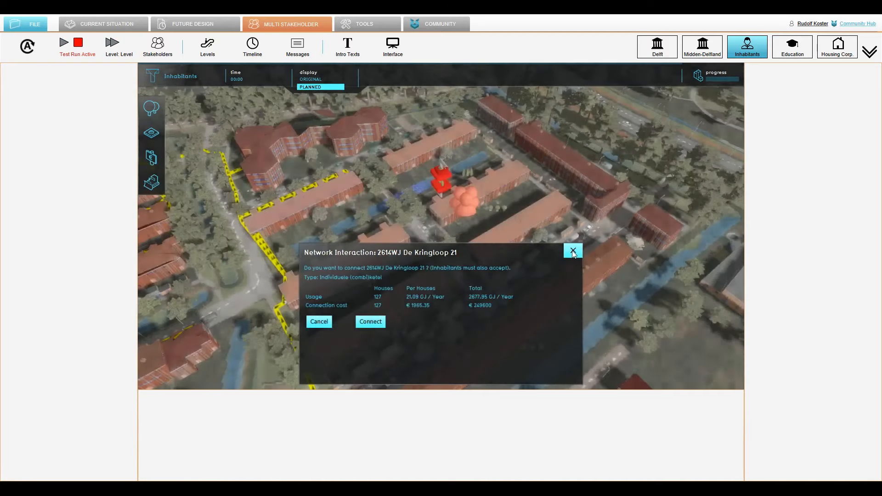
pyautogui.click(574, 252)
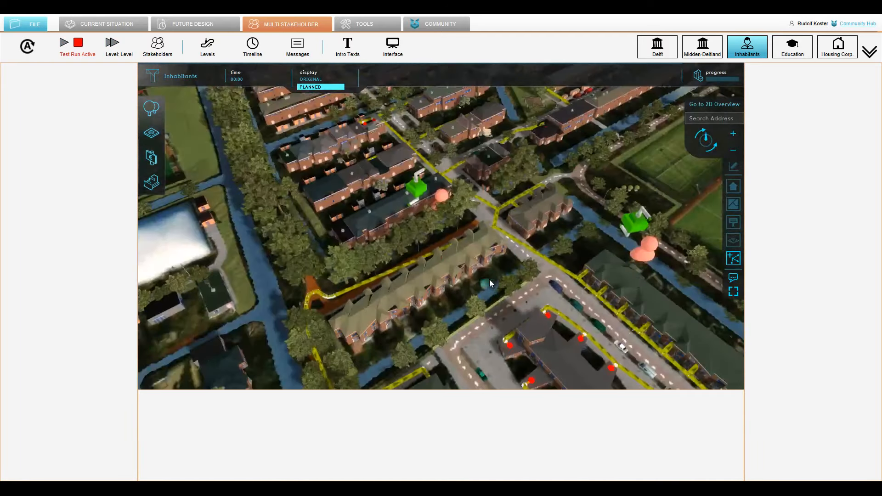
# Disconnect the cluster beside the canal near the sports field and the one at the row houses across the road
pyautogui.click(636, 222)
pyautogui.click(375, 320)
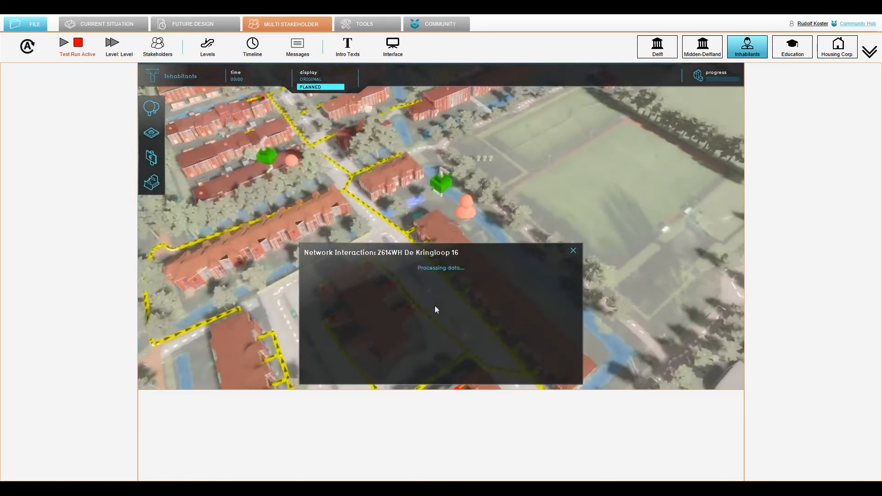
pyautogui.click(573, 251)
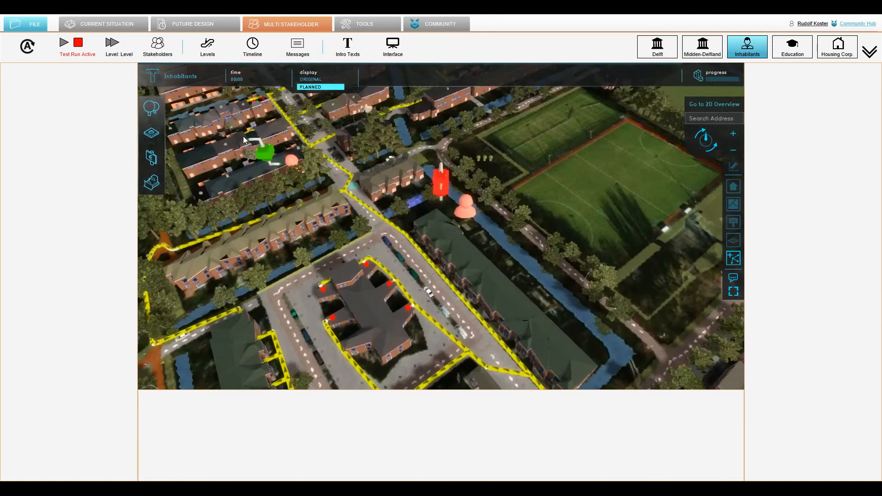
pyautogui.click(271, 156)
pyautogui.click(369, 321)
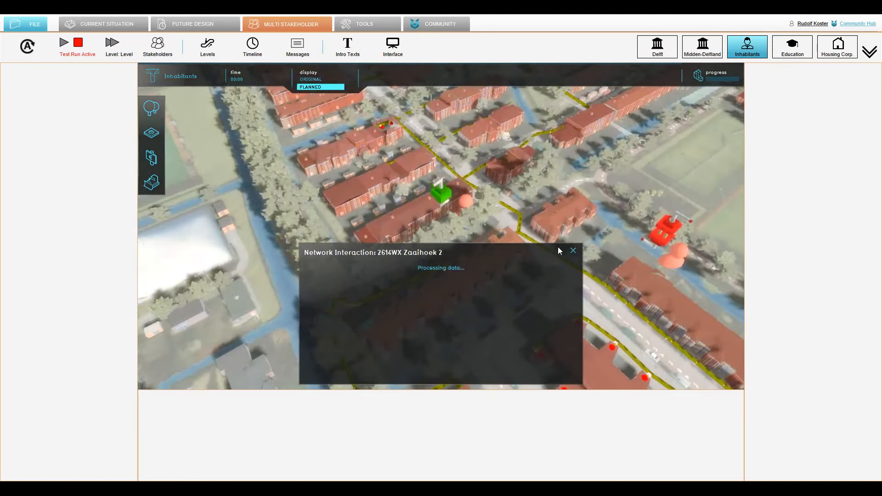
pyautogui.click(573, 250)
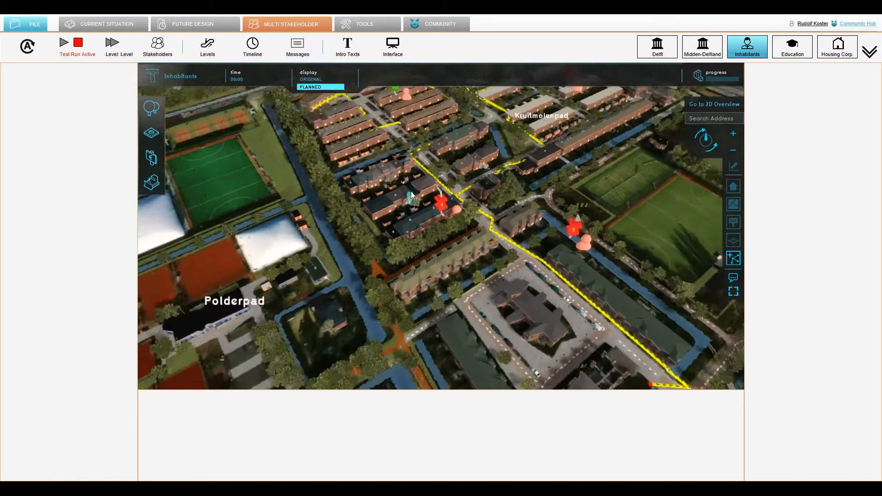
# Request to connect the cluster beside the canal near the sports field, then close its interaction panel
pyautogui.scroll(-3, 411, 196)
pyautogui.moveTo(420, 124); pyautogui.dragTo(504, 293)
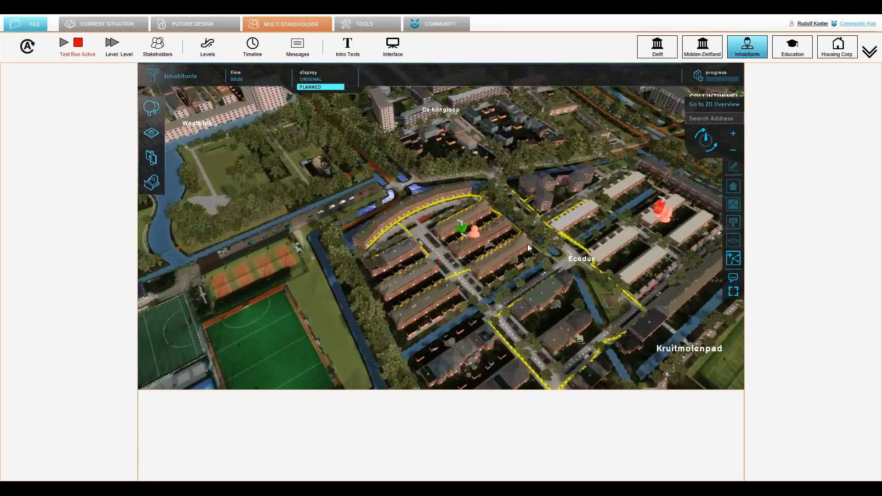
pyautogui.moveTo(531, 267); pyautogui.dragTo(462, 205)
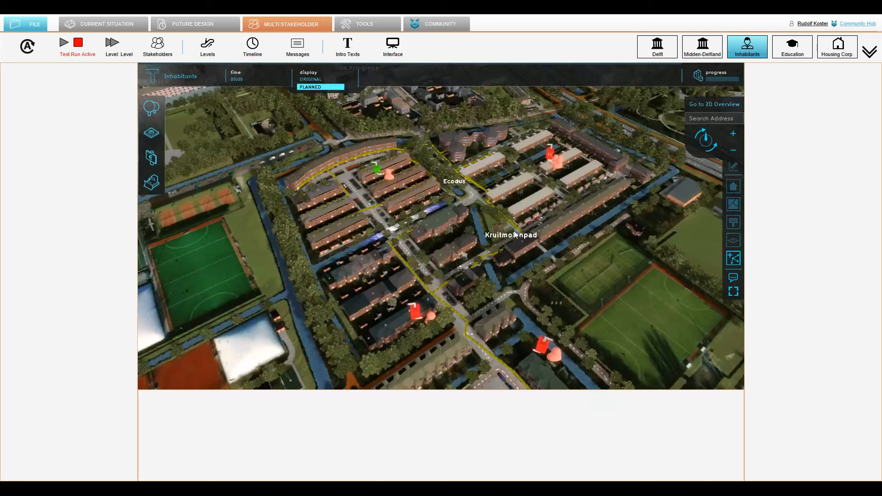
pyautogui.moveTo(513, 231); pyautogui.dragTo(473, 186)
pyautogui.scroll(1, 421, 221)
pyautogui.moveTo(420, 221); pyautogui.dragTo(395, 213)
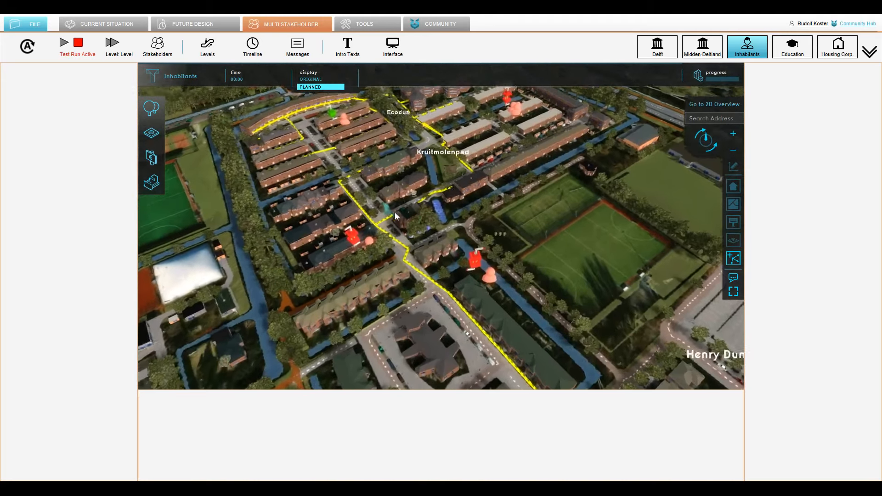
pyautogui.scroll(2, 394, 215)
pyautogui.click(414, 235)
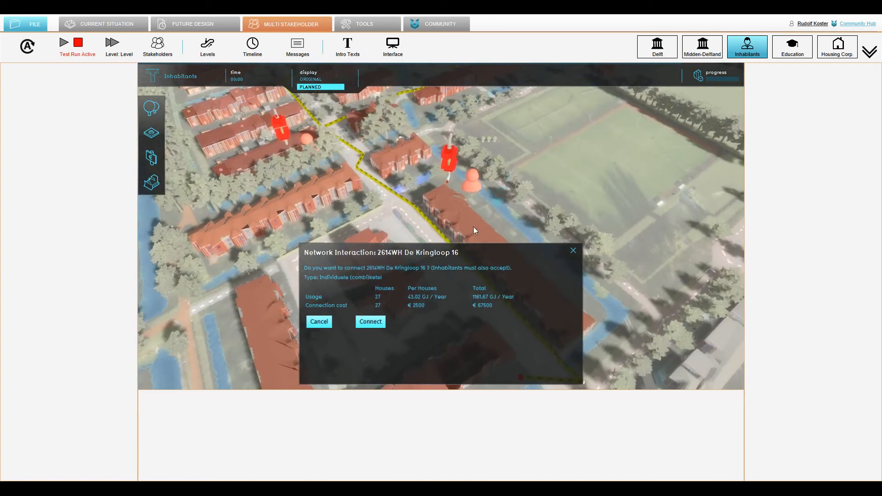
pyautogui.click(373, 324)
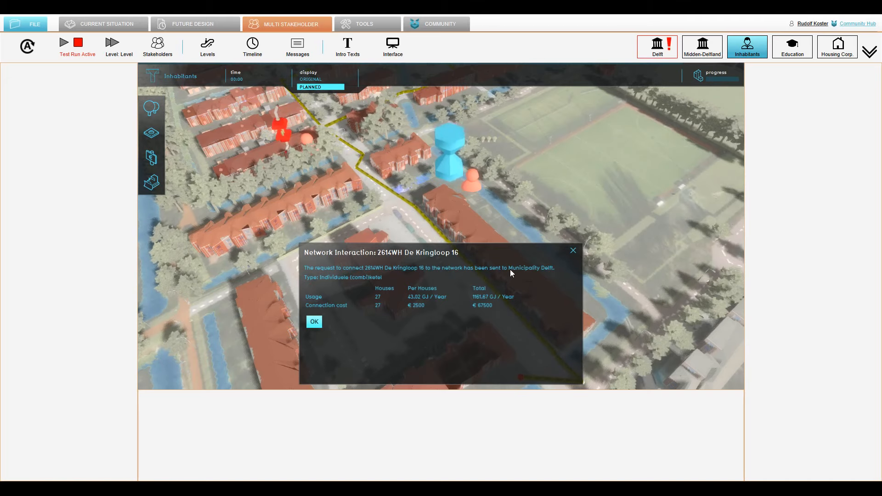
pyautogui.moveTo(509, 268); pyautogui.dragTo(556, 269)
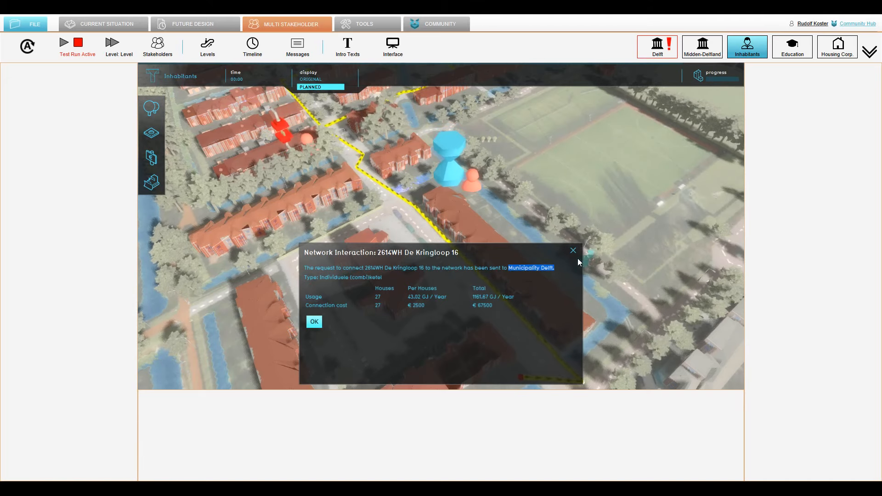
pyautogui.click(573, 254)
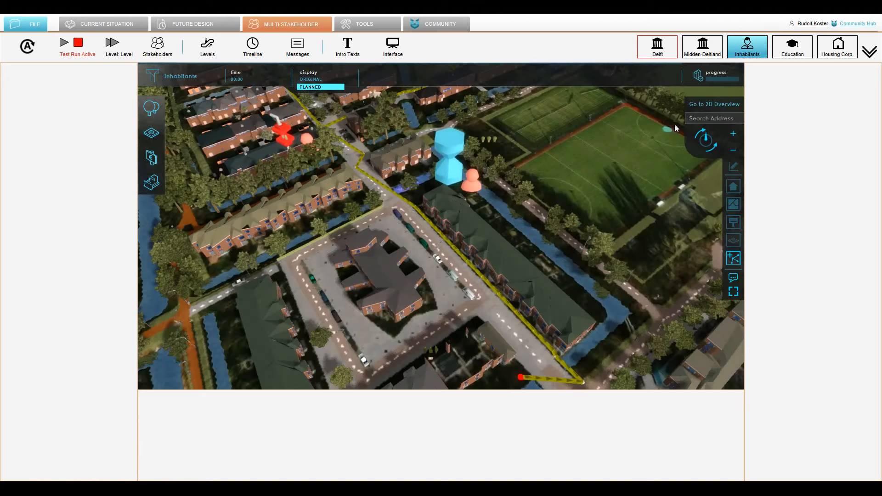
# Switch to the Delft stakeholder and review the interaction panel of the cluster near the curved housing block
pyautogui.click(653, 46)
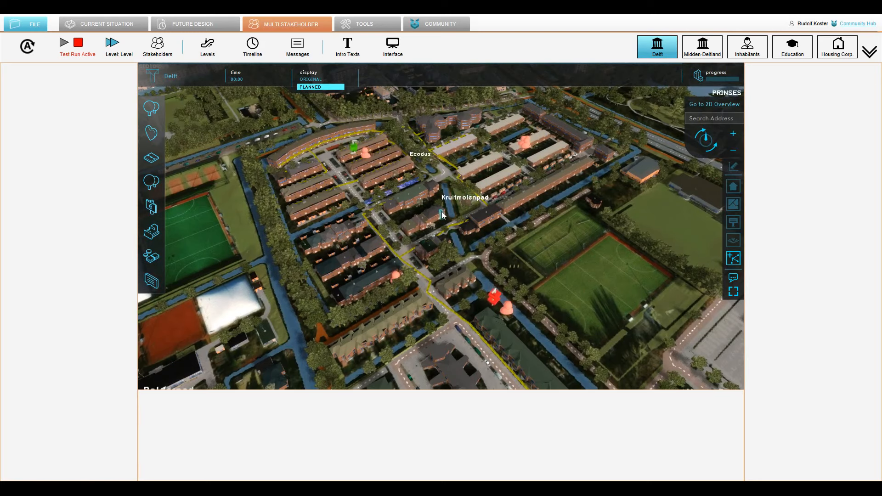
pyautogui.moveTo(357, 178); pyautogui.dragTo(450, 260)
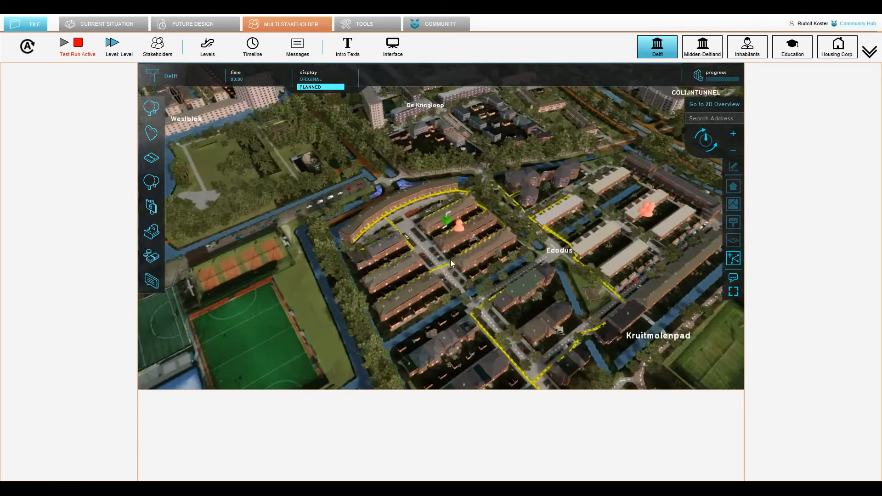
pyautogui.scroll(5, 450, 259)
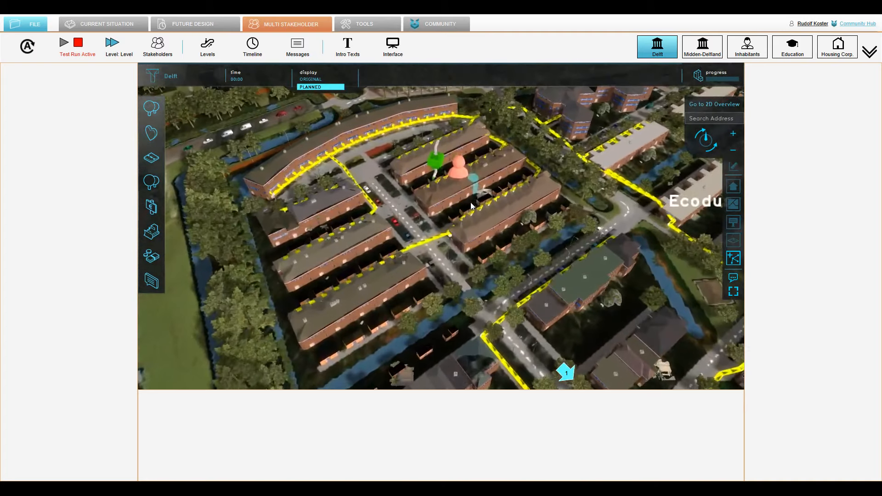
pyautogui.click(434, 158)
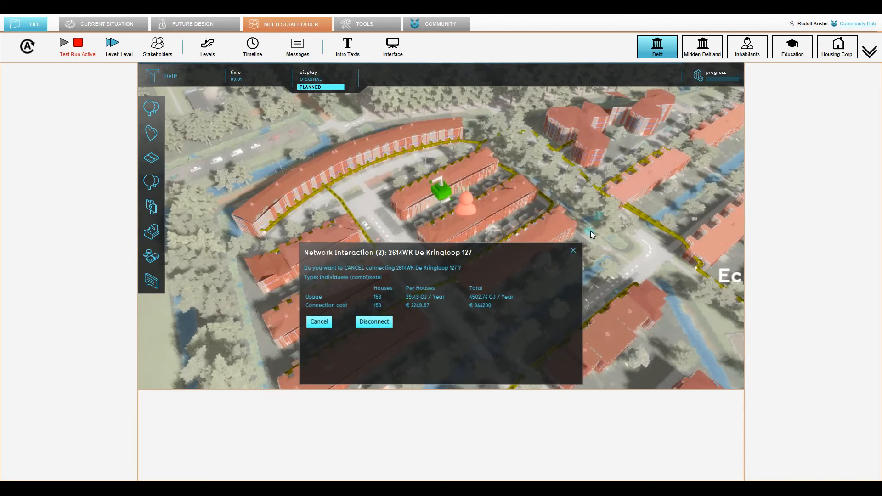
pyautogui.click(573, 251)
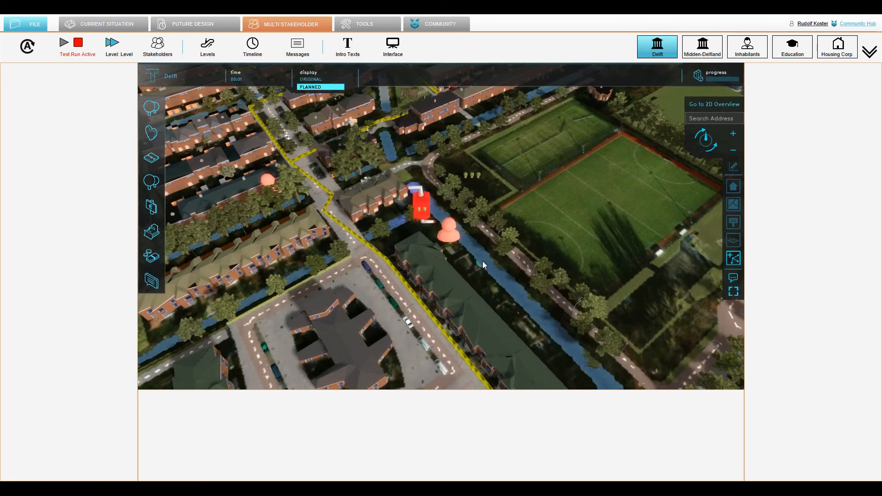
# As Delft, approve the Inhabitants' connection request for the cluster beside the canal and close its panel
pyautogui.moveTo(465, 274); pyautogui.dragTo(448, 230)
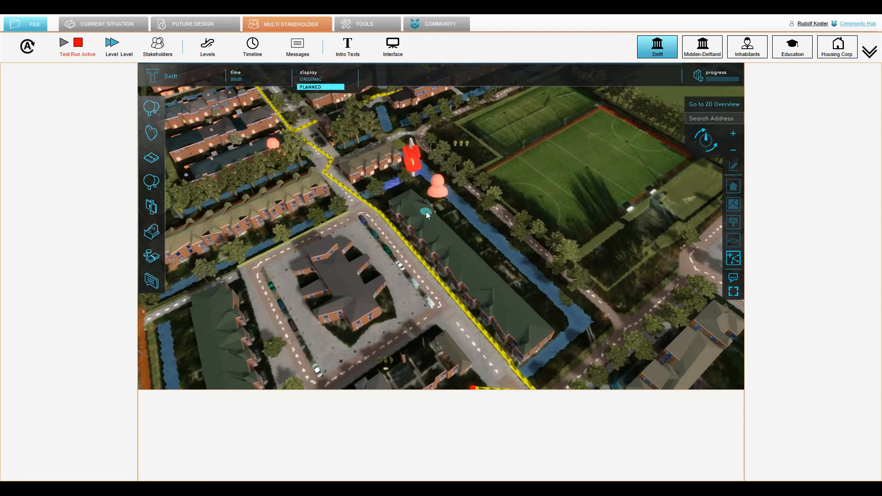
pyautogui.click(415, 158)
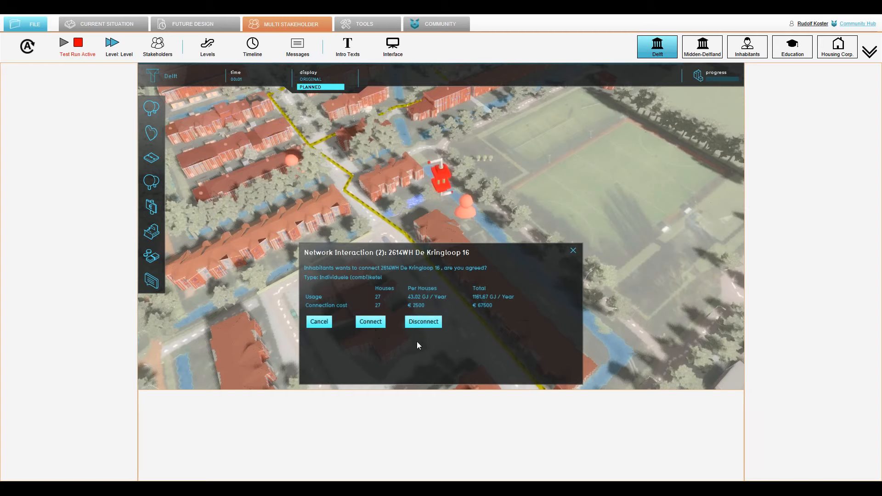
pyautogui.click(372, 322)
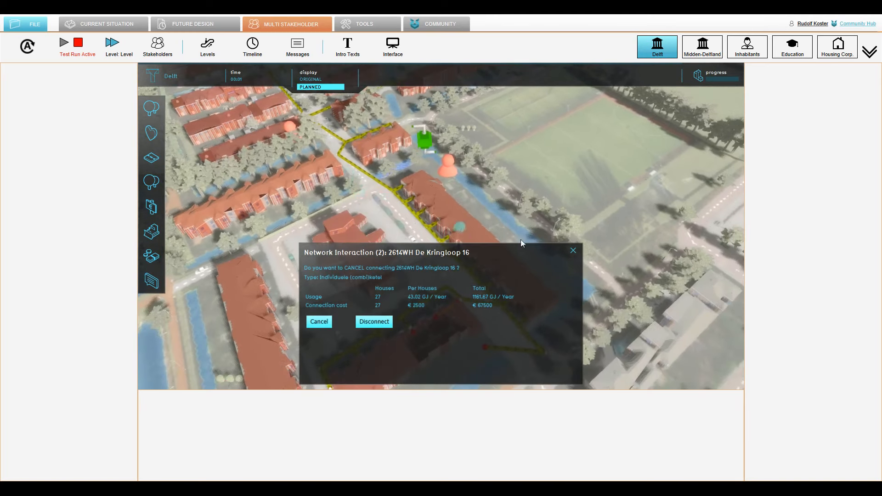
pyautogui.click(573, 251)
# Examine the network lines and the connection states of the net clusters across the district
pyautogui.moveTo(445, 217); pyautogui.dragTo(476, 242)
pyautogui.scroll(-5, 476, 242)
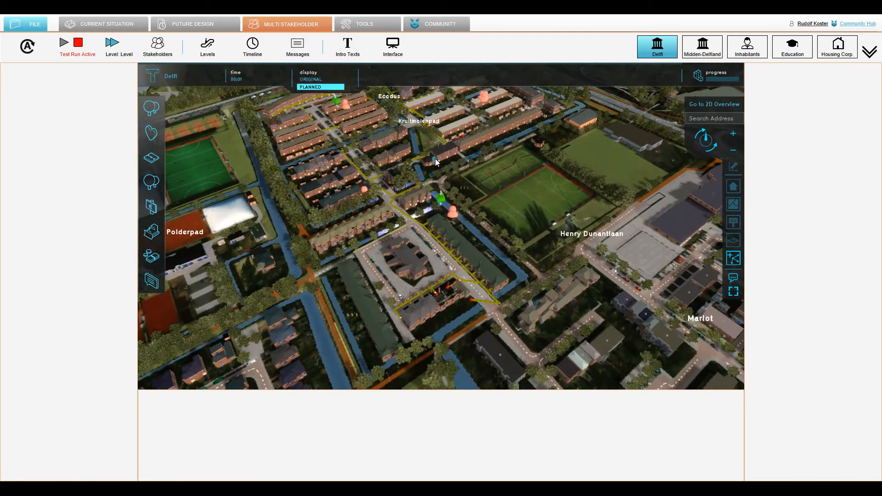
pyautogui.scroll(3, 443, 168)
pyautogui.moveTo(514, 235); pyautogui.dragTo(507, 188)
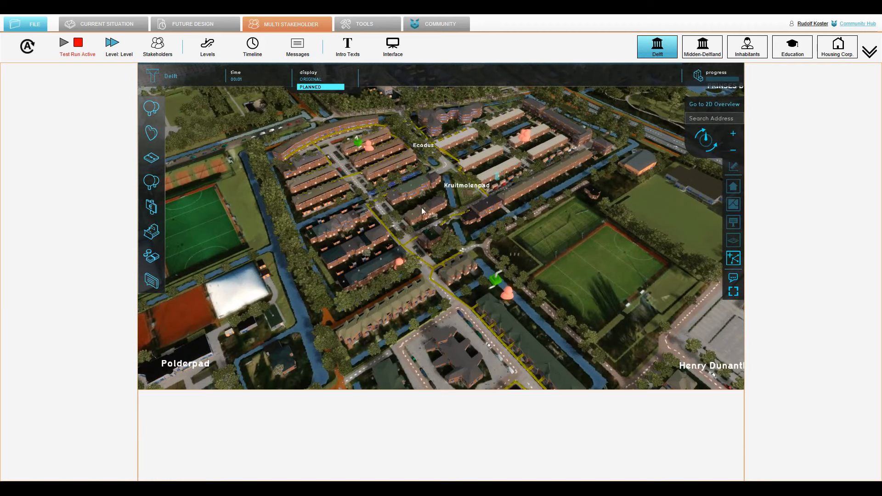
pyautogui.moveTo(427, 273); pyautogui.dragTo(382, 238)
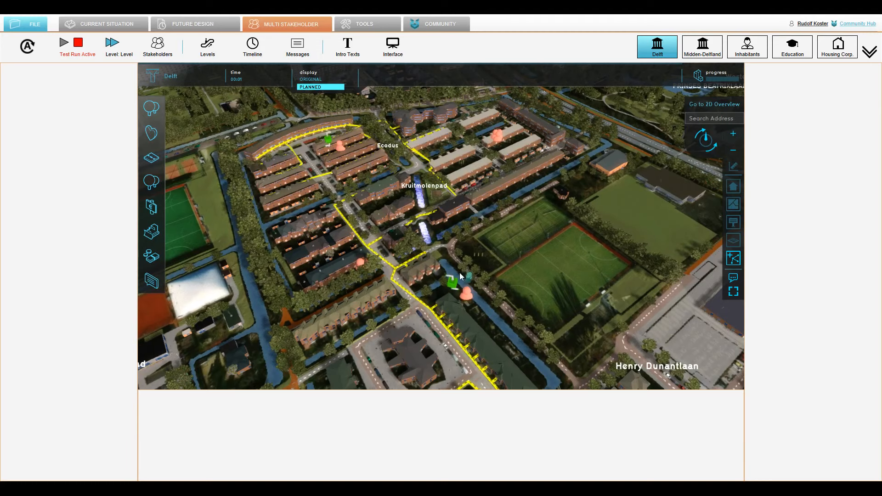
pyautogui.moveTo(377, 241); pyautogui.dragTo(428, 238)
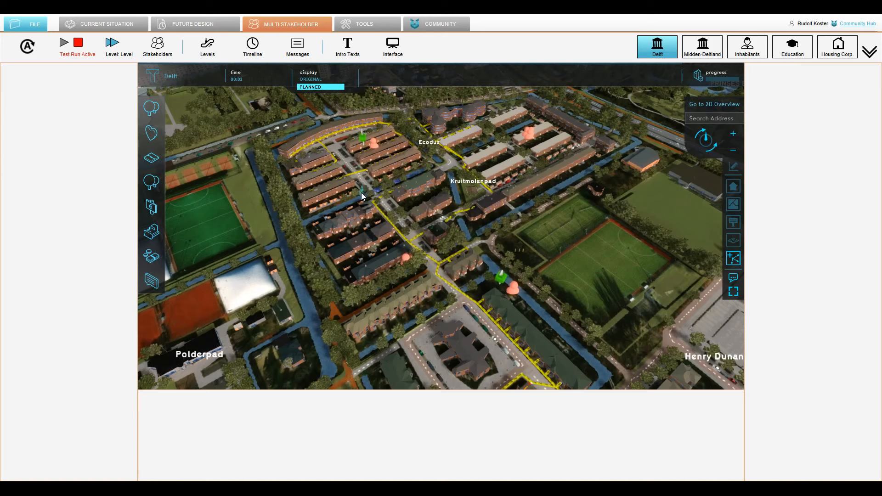
pyautogui.moveTo(476, 235); pyautogui.dragTo(423, 249)
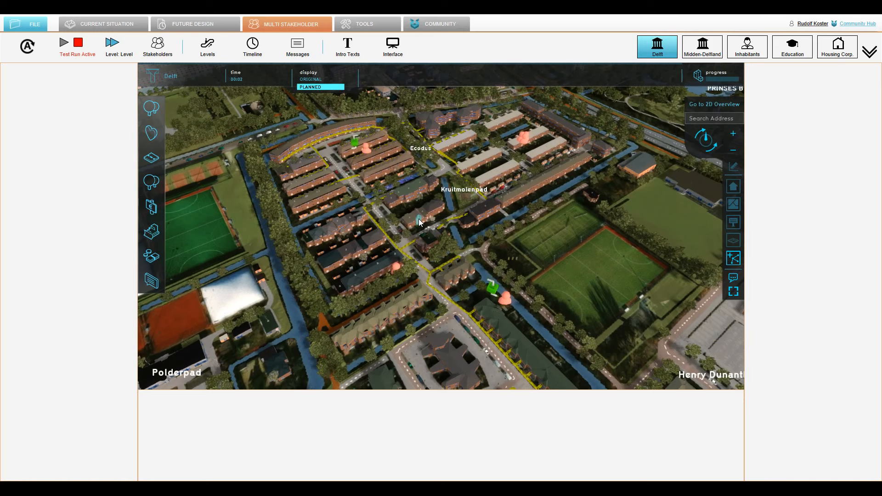
# Open the TQL query builder and set up an ATTRIBUTE selection with a NET_LOAD clause for net load 256
pyautogui.click(114, 26)
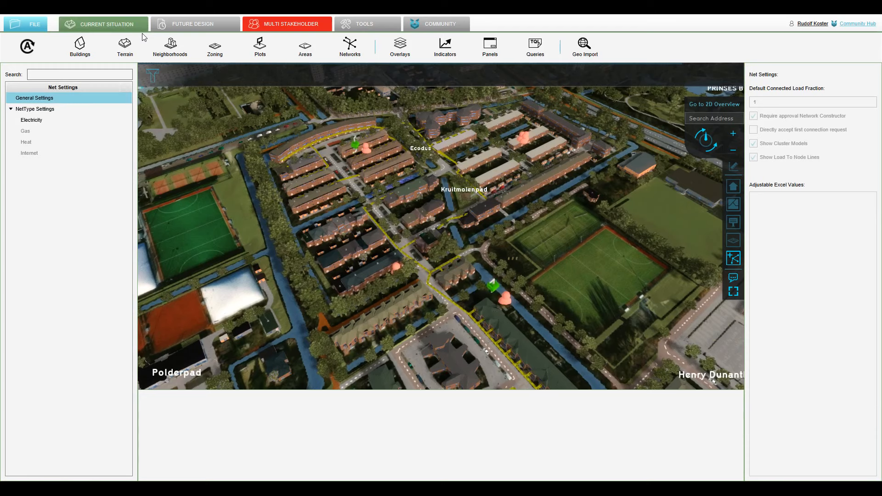
pyautogui.click(539, 49)
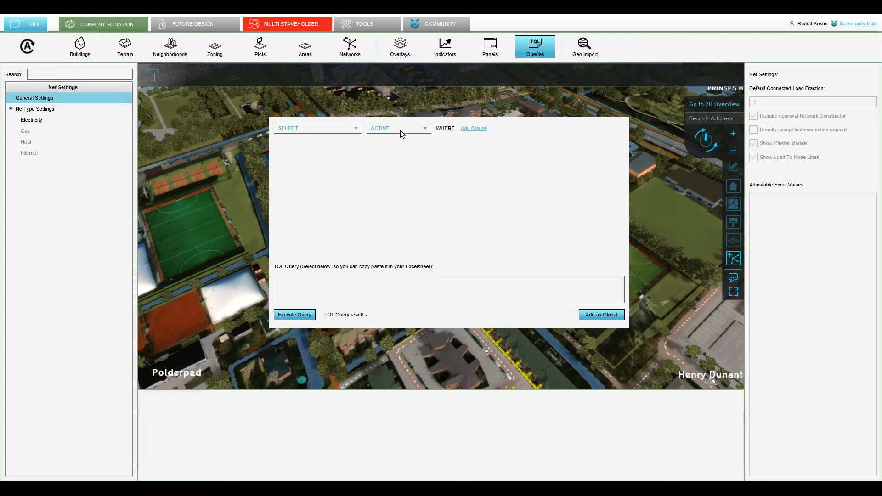
pyautogui.press('Down')
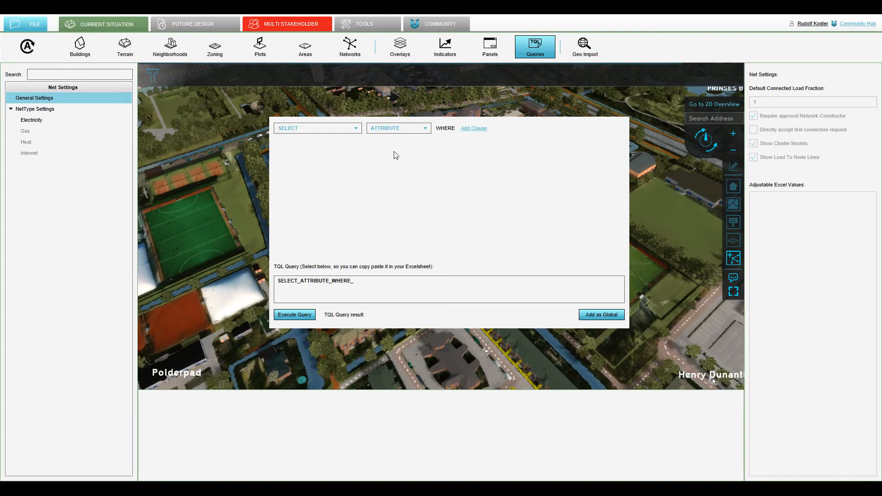
pyautogui.click(475, 128)
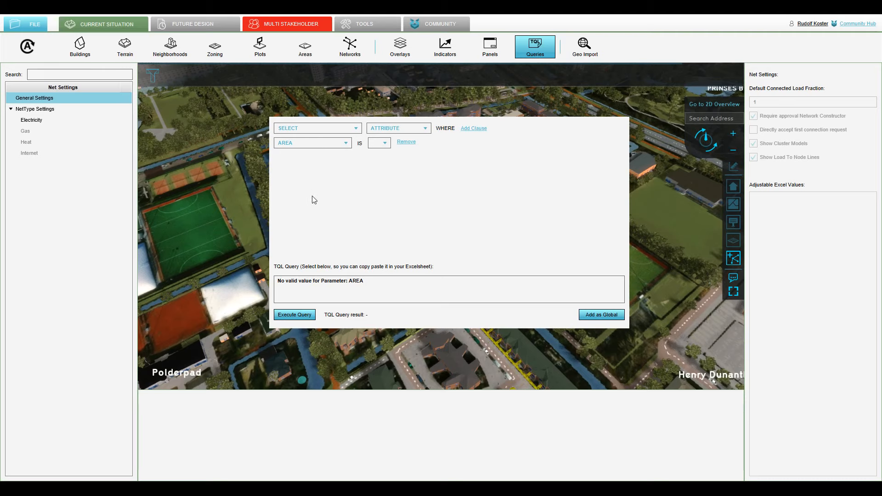
pyautogui.click(311, 236)
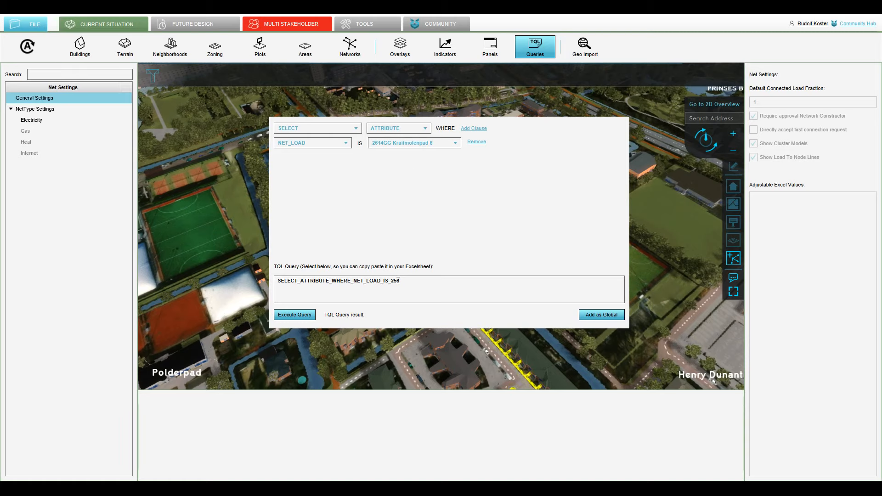
# Add a NAME clause set to FLOW to the net load query and execute it
pyautogui.click(474, 129)
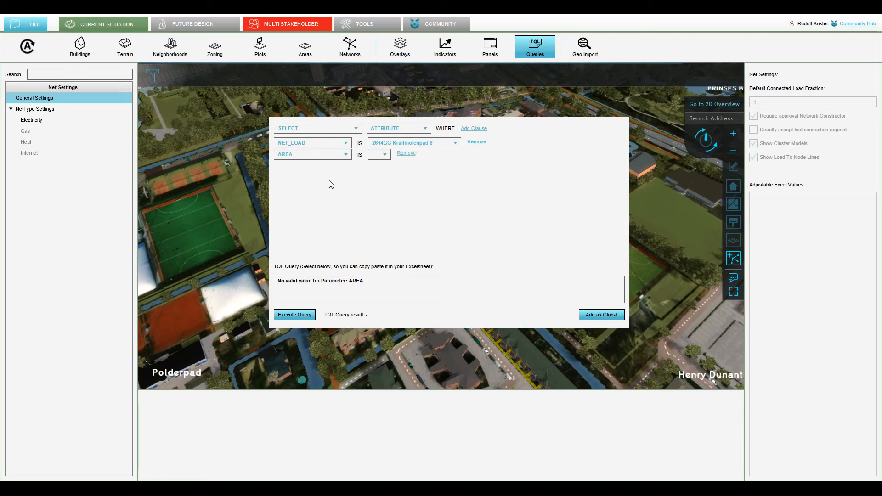
pyautogui.click(306, 198)
pyautogui.click(409, 158)
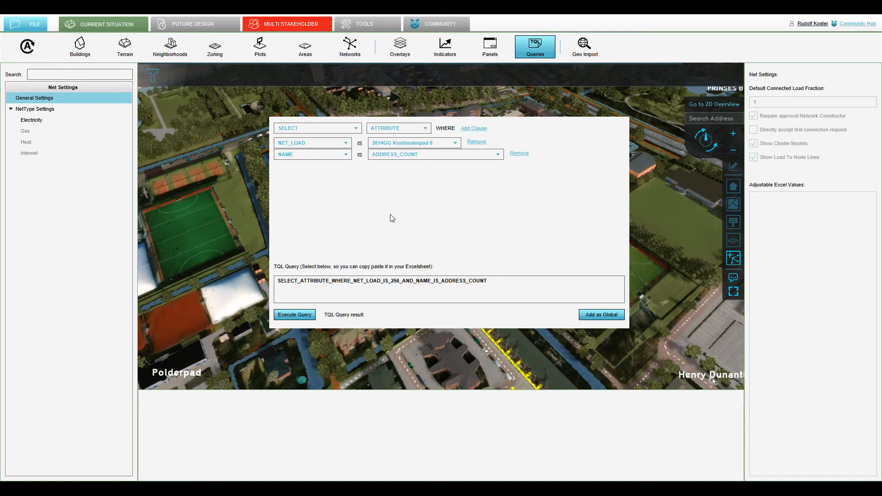
pyautogui.click(389, 226)
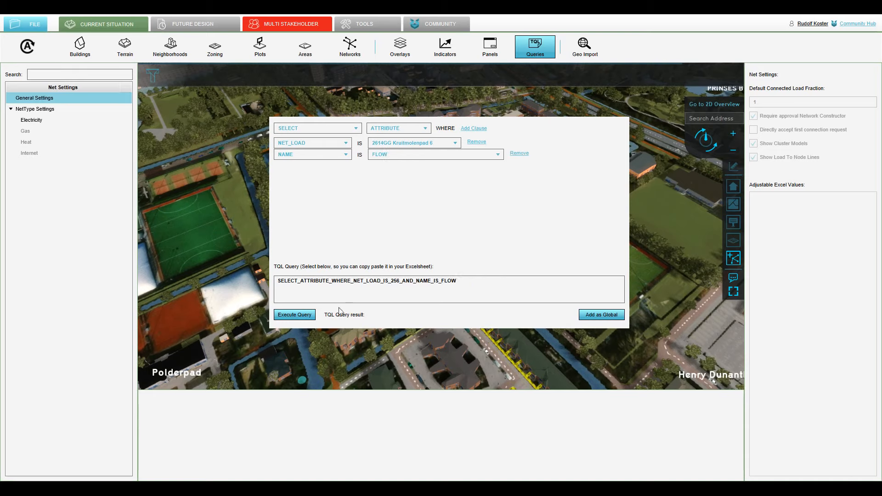
pyautogui.click(292, 317)
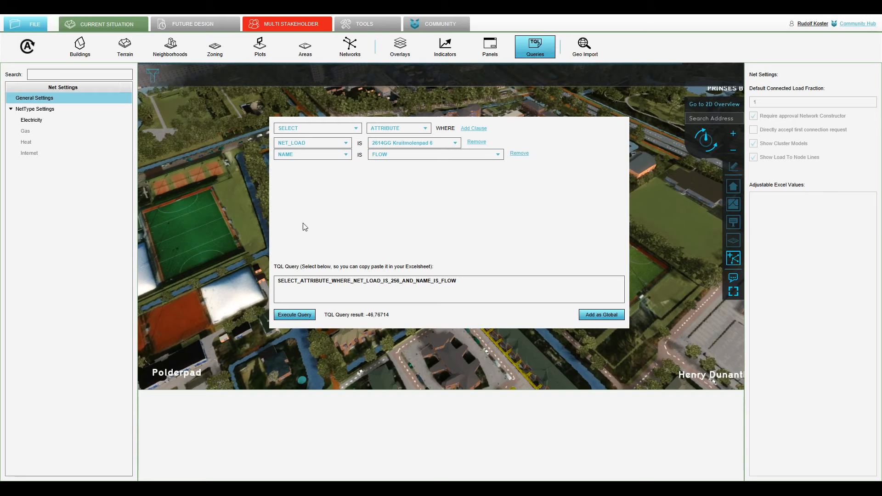
# Query the FLOW attribute of net cluster 4, and query the same cluster's STATE
pyautogui.click(314, 177)
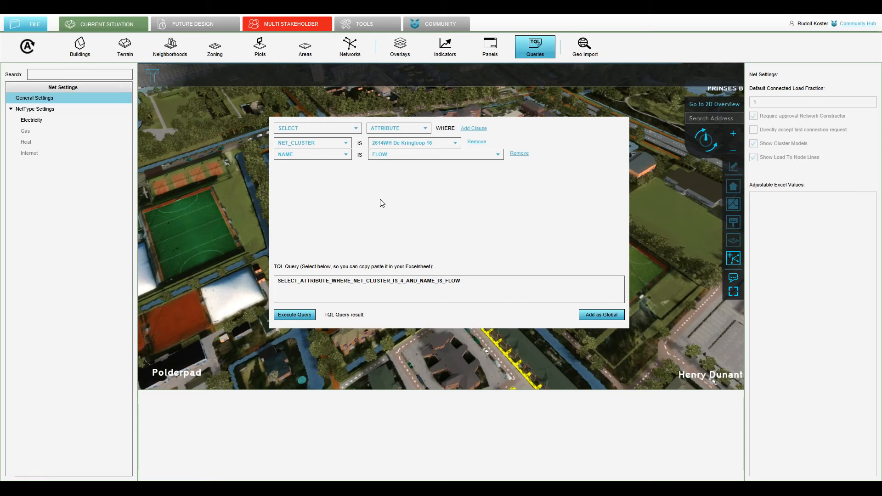
pyautogui.click(301, 318)
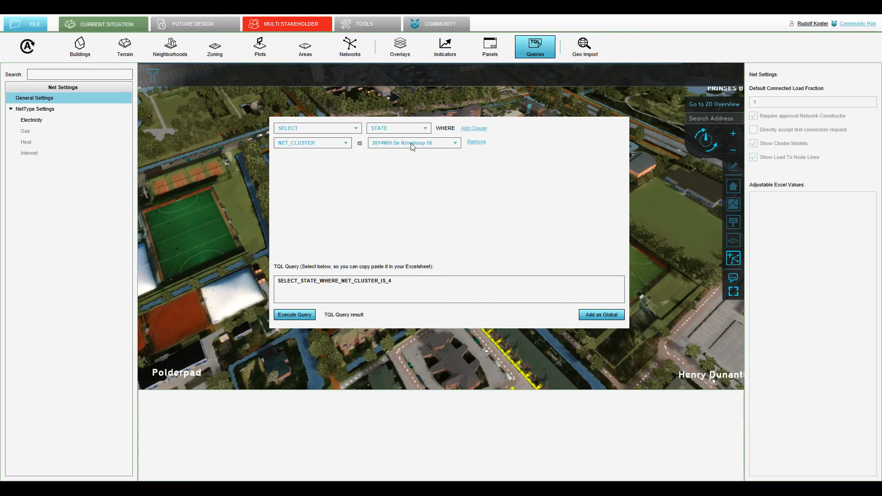
pyautogui.click(294, 315)
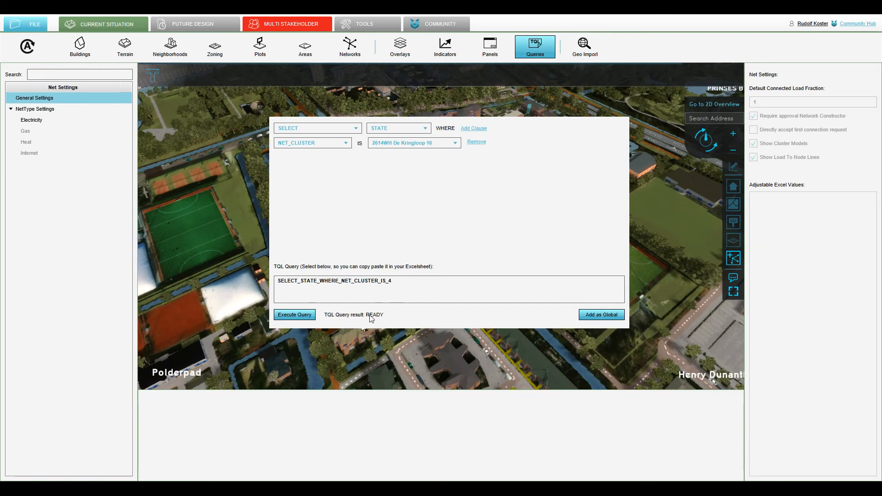
pyautogui.press('Up')
pyautogui.press('Down')
pyautogui.click(296, 316)
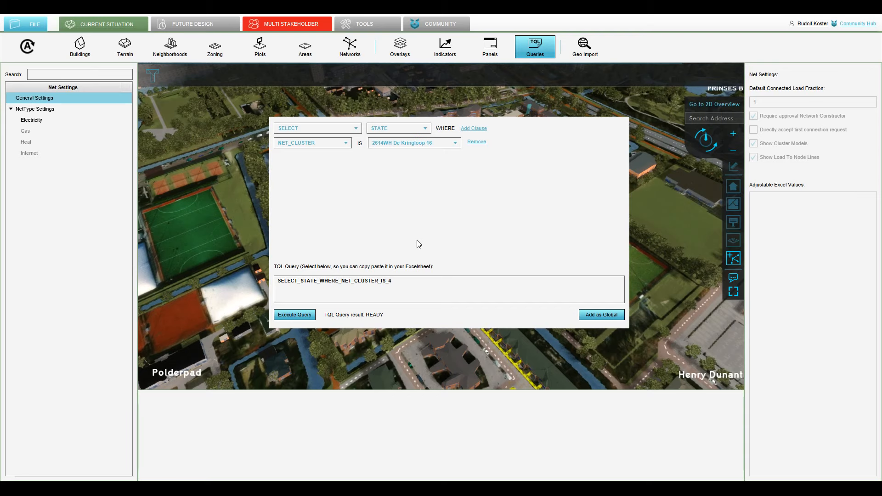
# Replace the cluster query with a LENGTH query for NetLine 104 and execute it
pyautogui.click(475, 143)
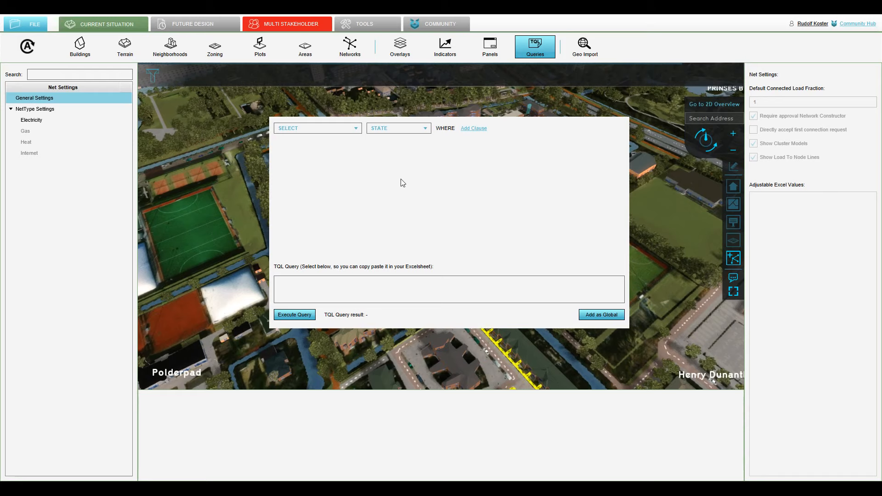
pyautogui.click(382, 161)
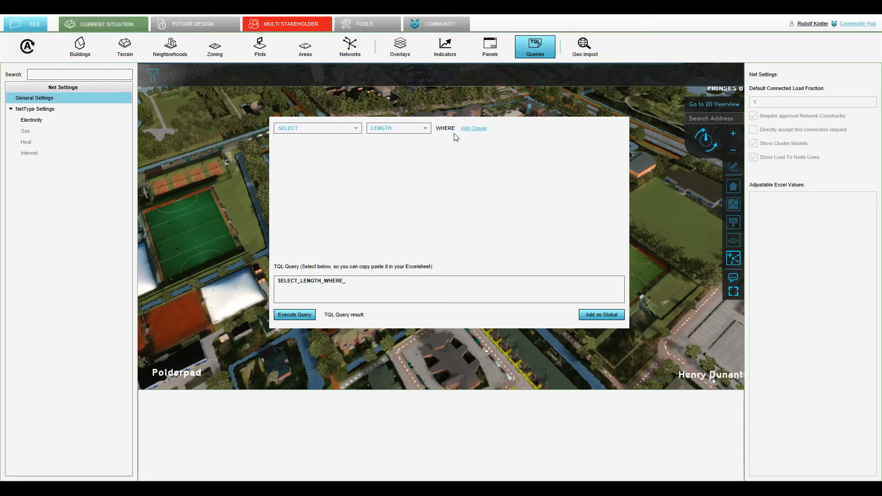
pyautogui.click(466, 129)
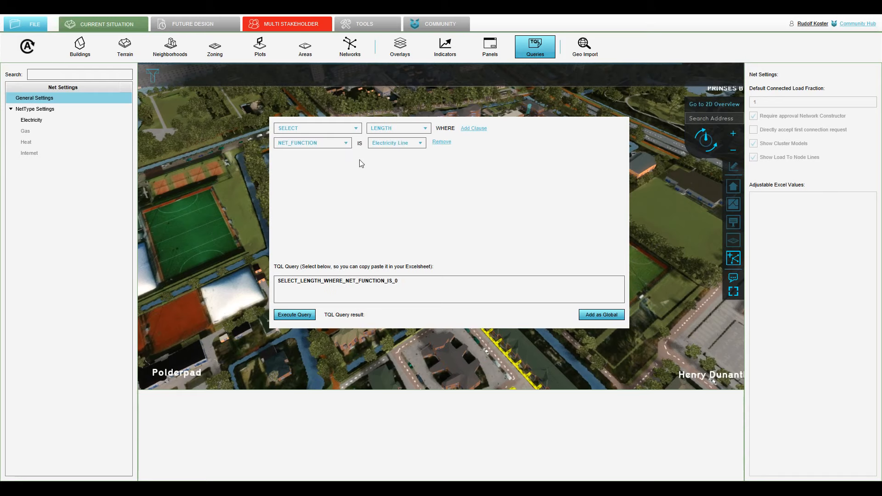
pyautogui.click(319, 165)
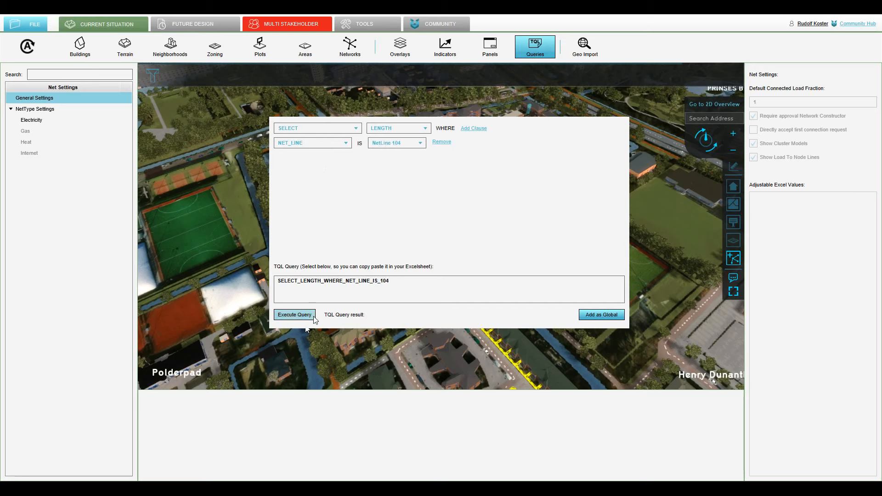
pyautogui.click(295, 314)
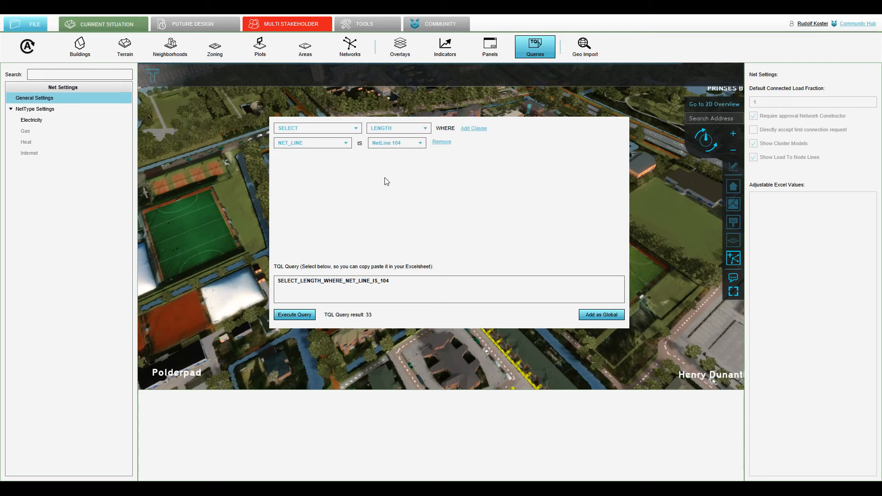
# Switch the NetLine 104 query to ATTRIBUTE, add a NAME clause set to FLOW, and execute it
pyautogui.click(404, 156)
pyautogui.click(474, 129)
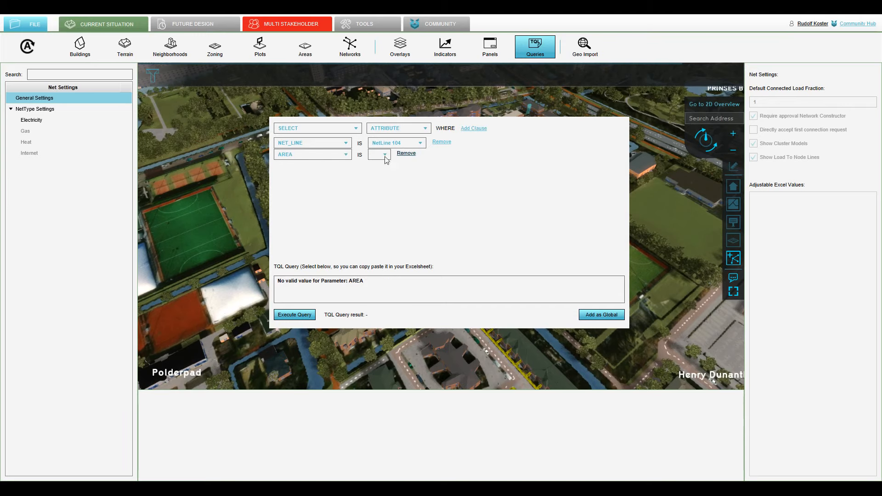
pyautogui.click(344, 206)
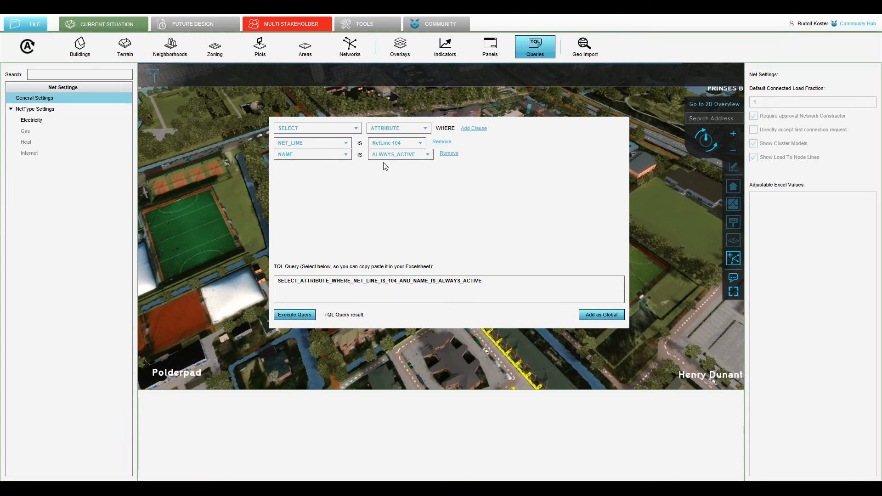
pyautogui.click(389, 156)
pyautogui.click(403, 189)
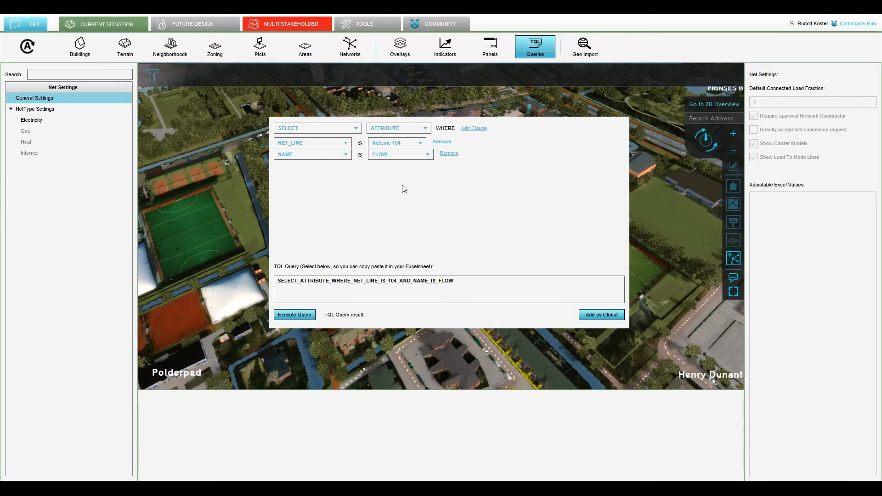
pyautogui.click(295, 315)
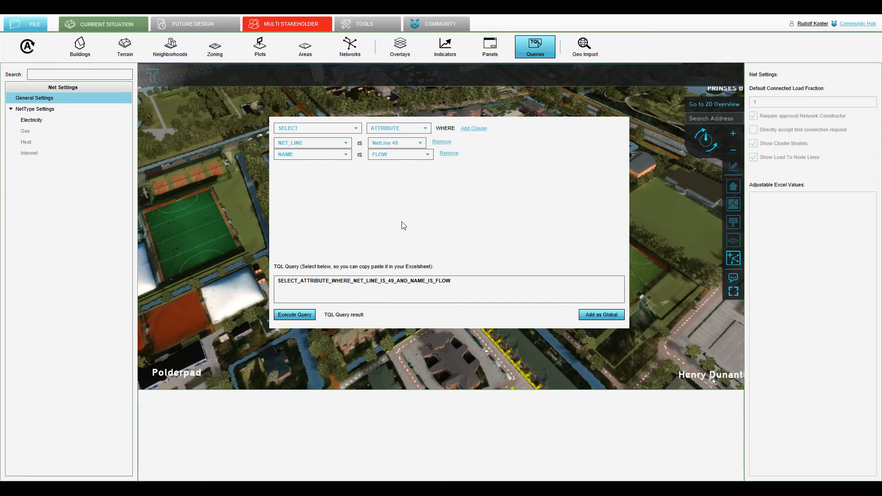
# Set the FLOW query's net line to NetLine 490 and execute it
pyautogui.click(397, 143)
pyautogui.click(396, 235)
pyautogui.click(295, 314)
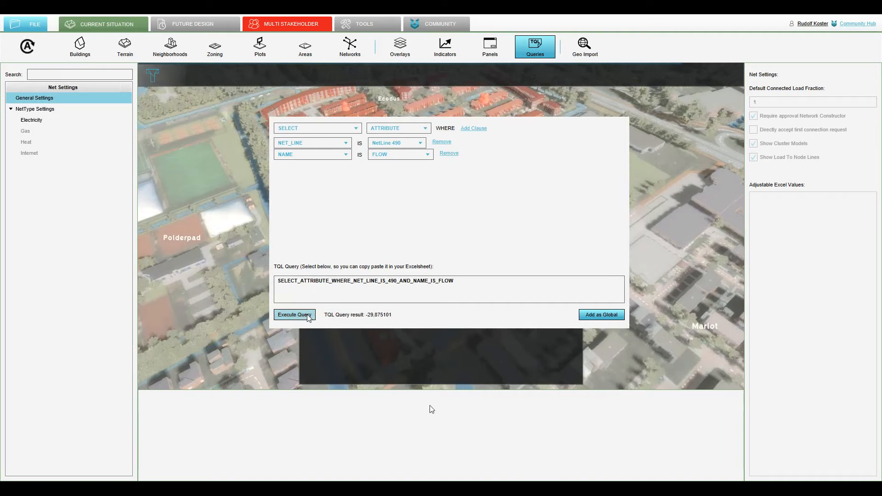
pyautogui.click(298, 317)
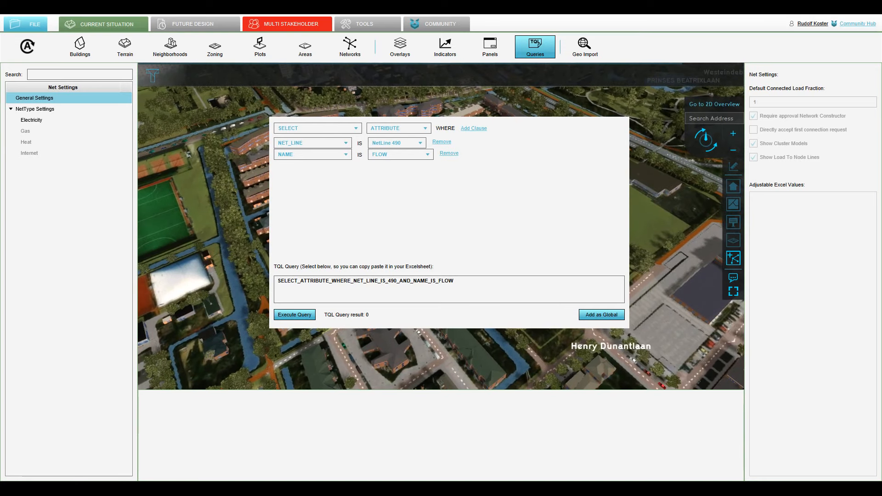
# In the template panels, expand Network Interaction (2) and select its second cluster's panel
pyautogui.click(487, 48)
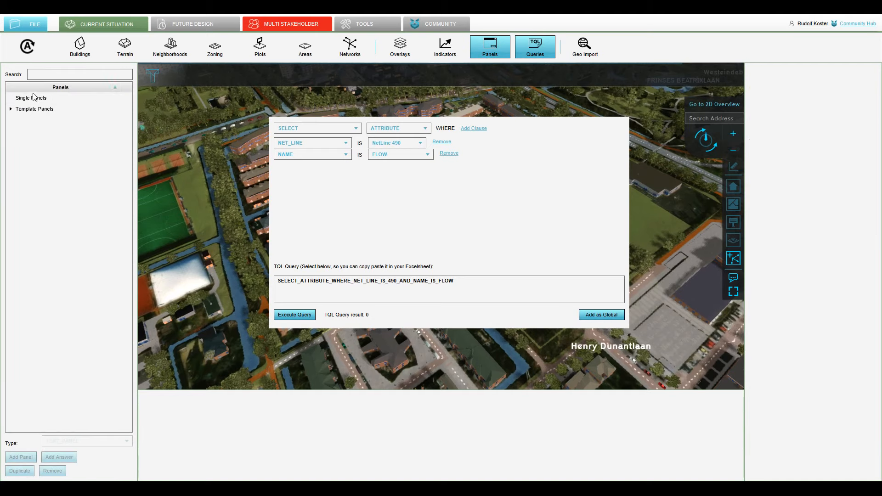
pyautogui.doubleClick(35, 98)
pyautogui.doubleClick(34, 110)
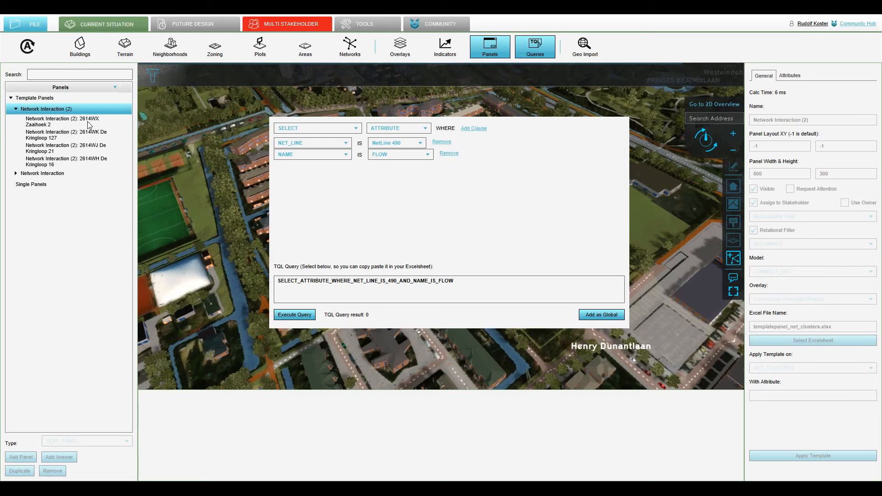
pyautogui.click(59, 138)
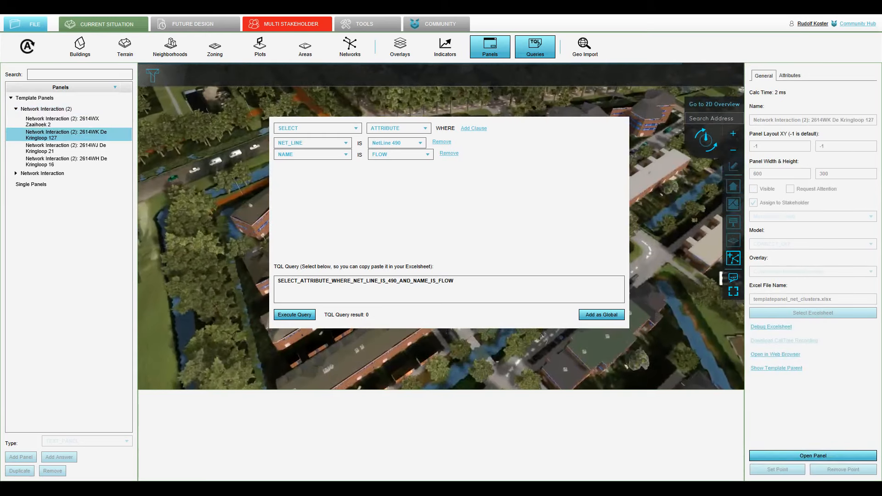